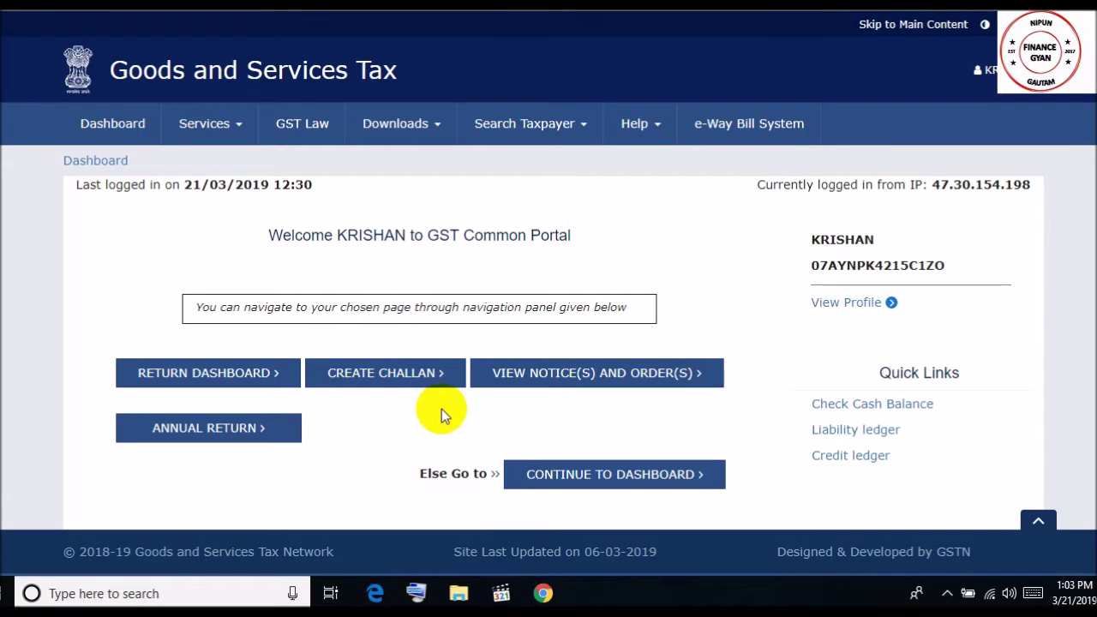
- Open the annual return filing page for financial year 2017-18 and read the GSTR-9A help notes
click(221, 433)
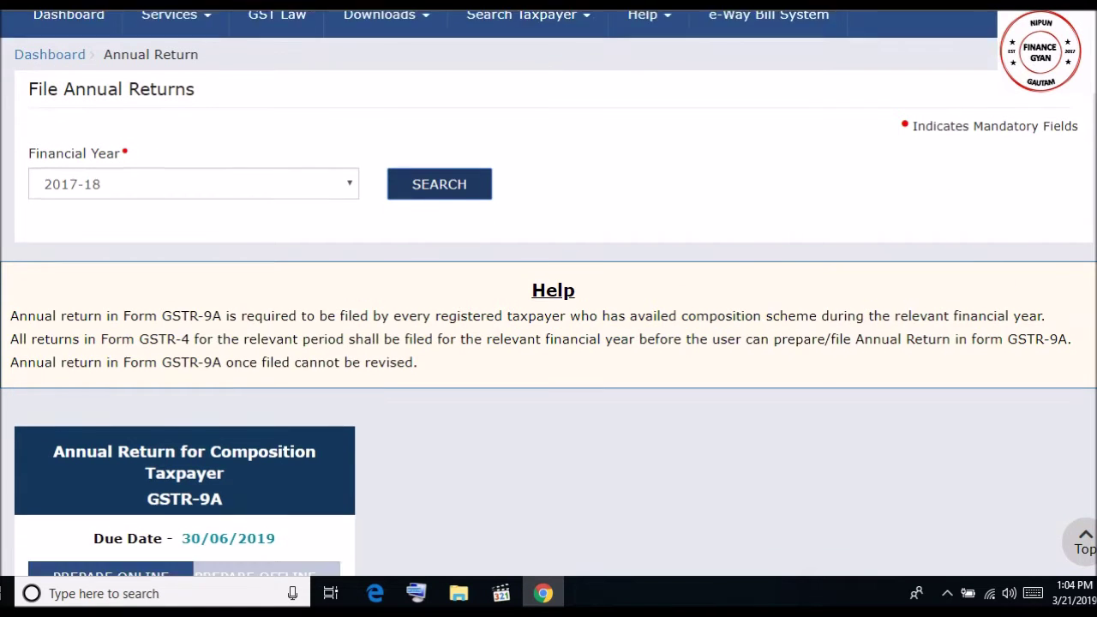
scroll(155, 257, down, 2)
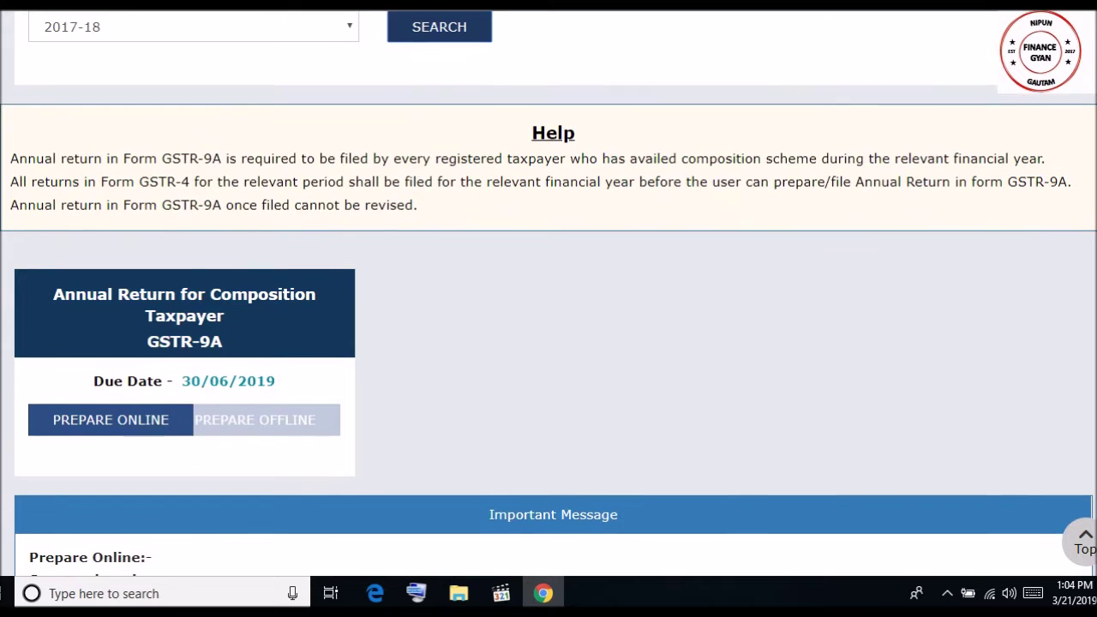
click(164, 159)
drag(167, 159, 234, 163)
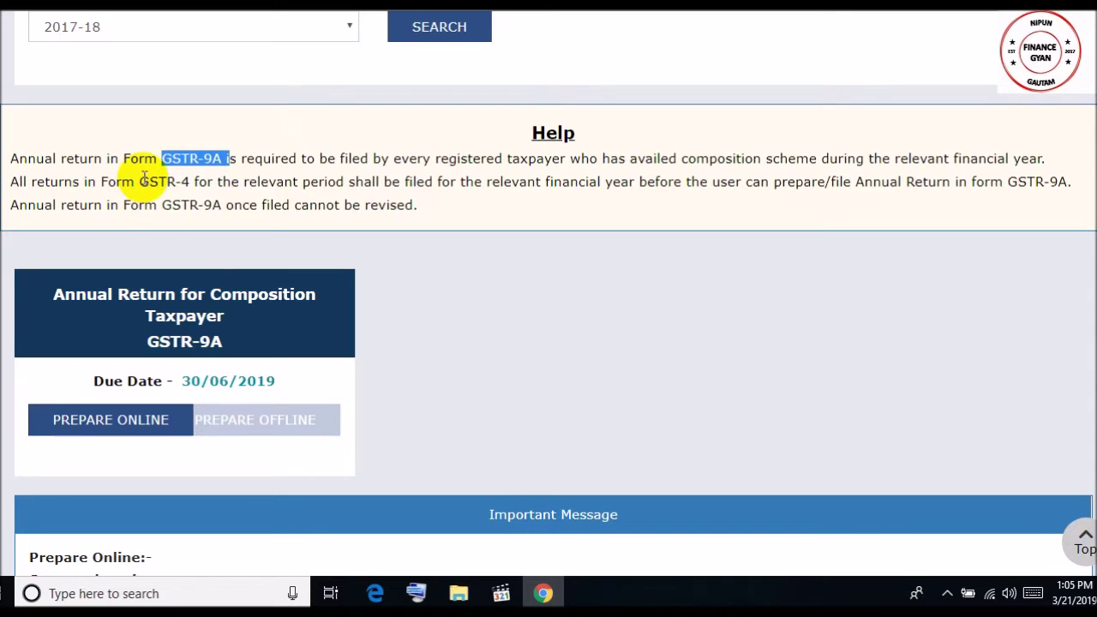
drag(144, 178, 206, 179)
click(255, 185)
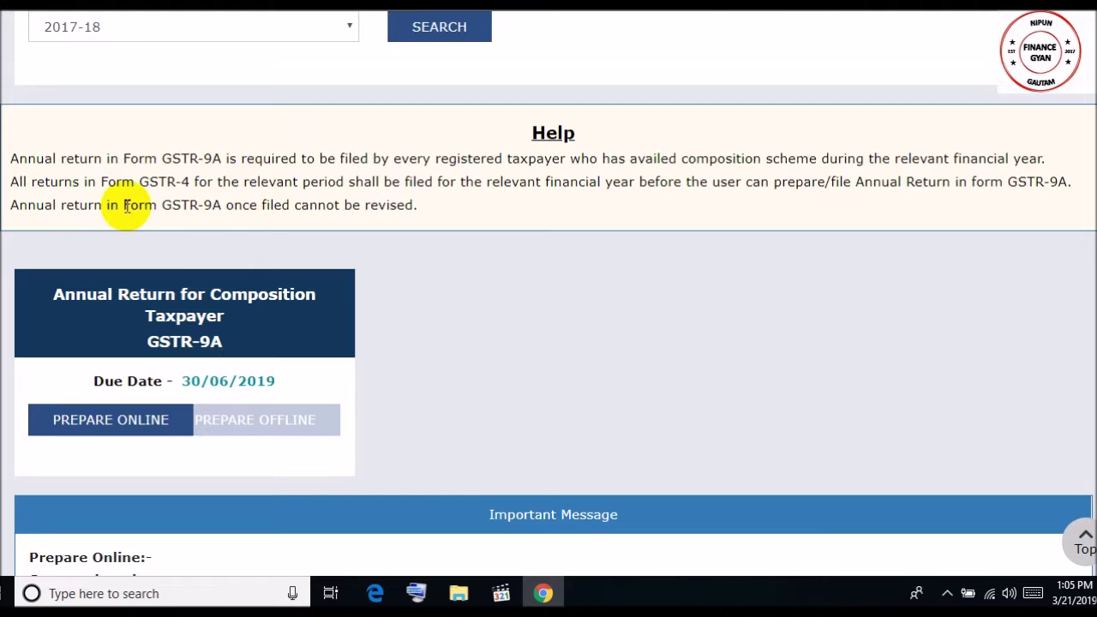
- Start preparing the GSTR-9A return online and proceed with the nil return question answered No
click(139, 428)
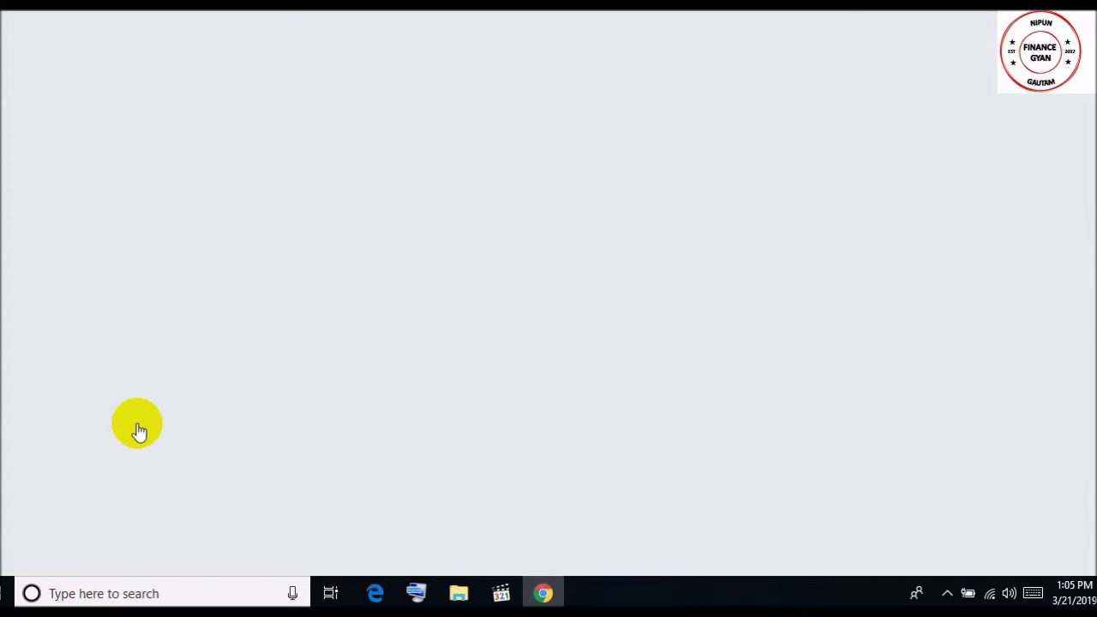
scroll(549, 293, down, 1)
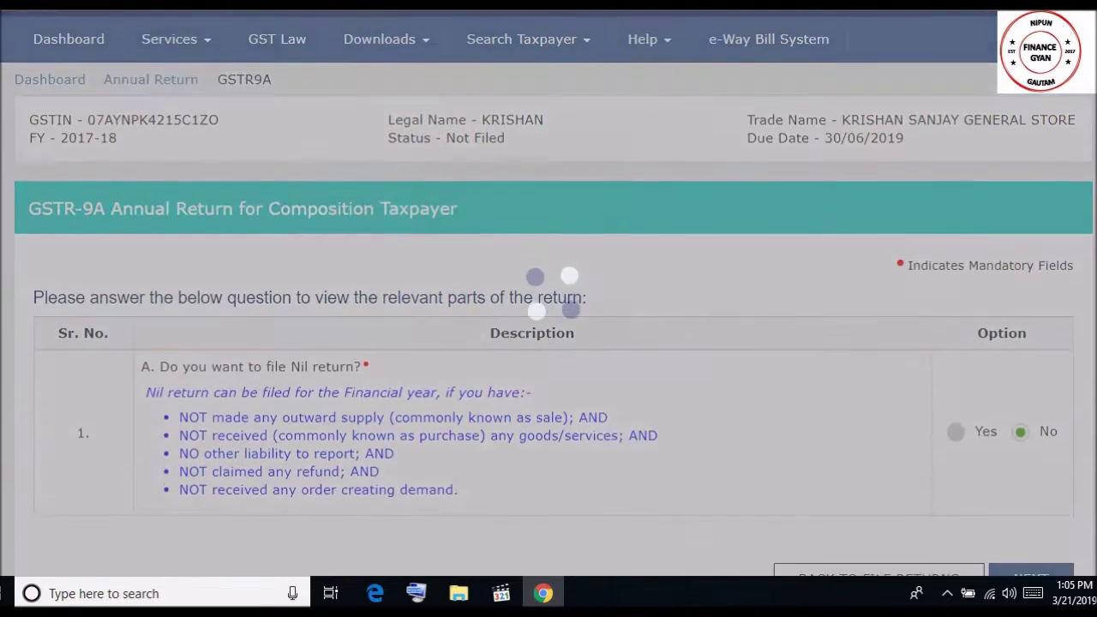
scroll(549, 293, down, 1)
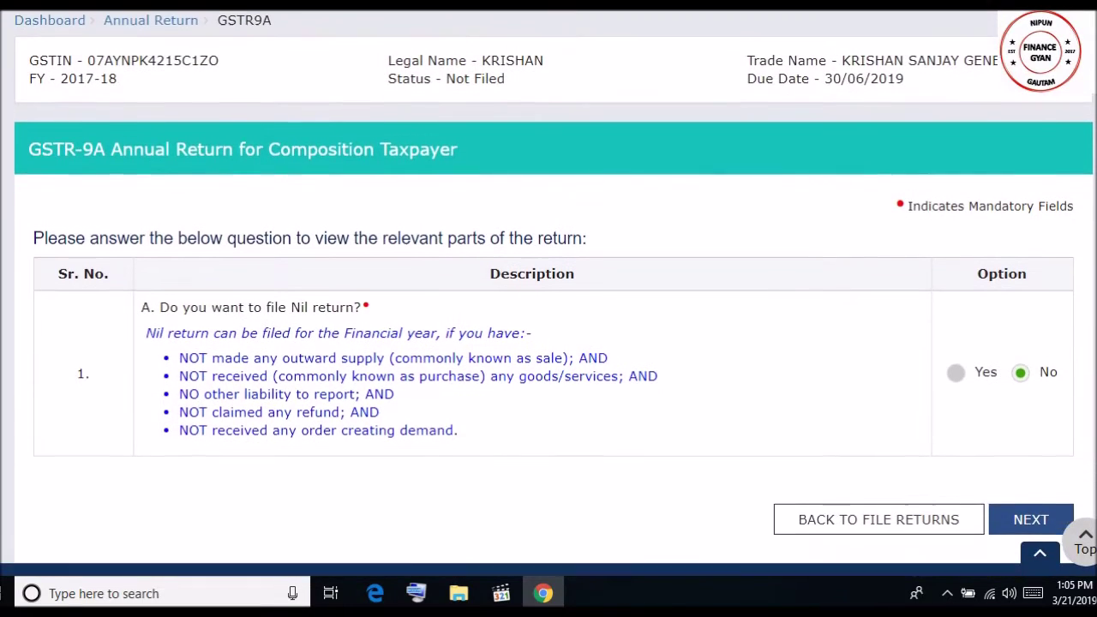
scroll(548, 293, down, 1)
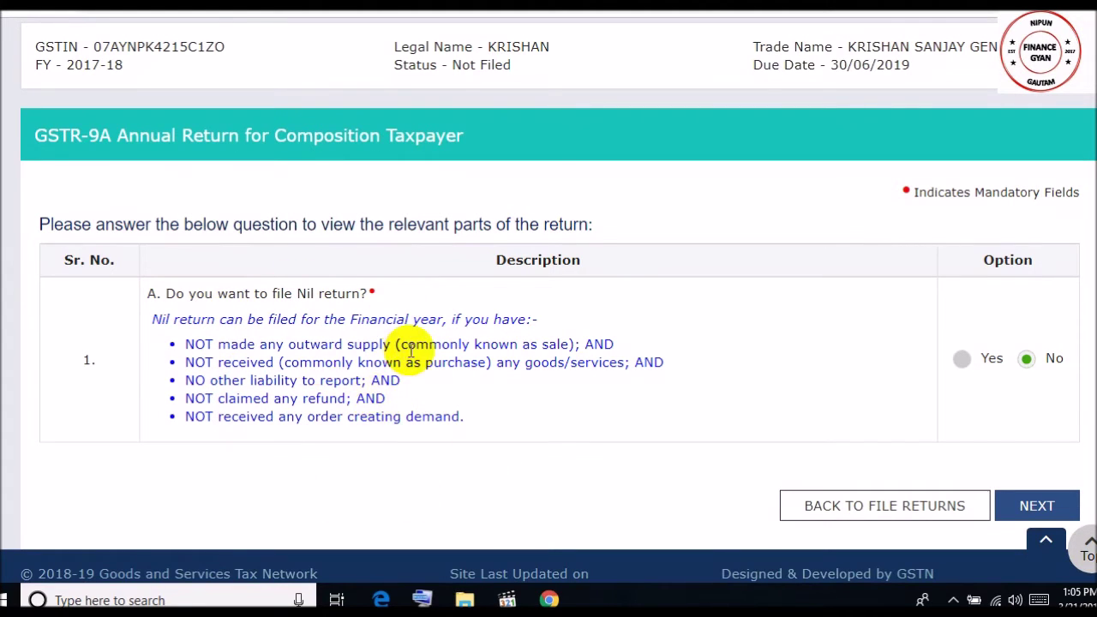
click(1054, 507)
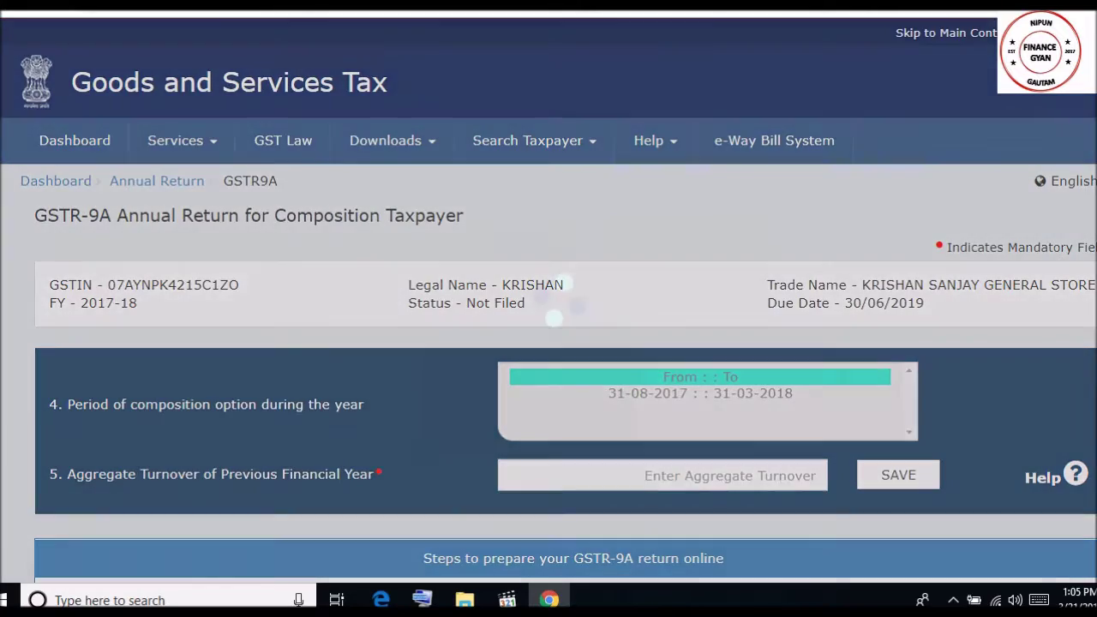
- Review the composition option period and the aggregate turnover field for the previous financial year in the GSTR-9A form
scroll(549, 300, down, 2)
scroll(549, 300, down, 3)
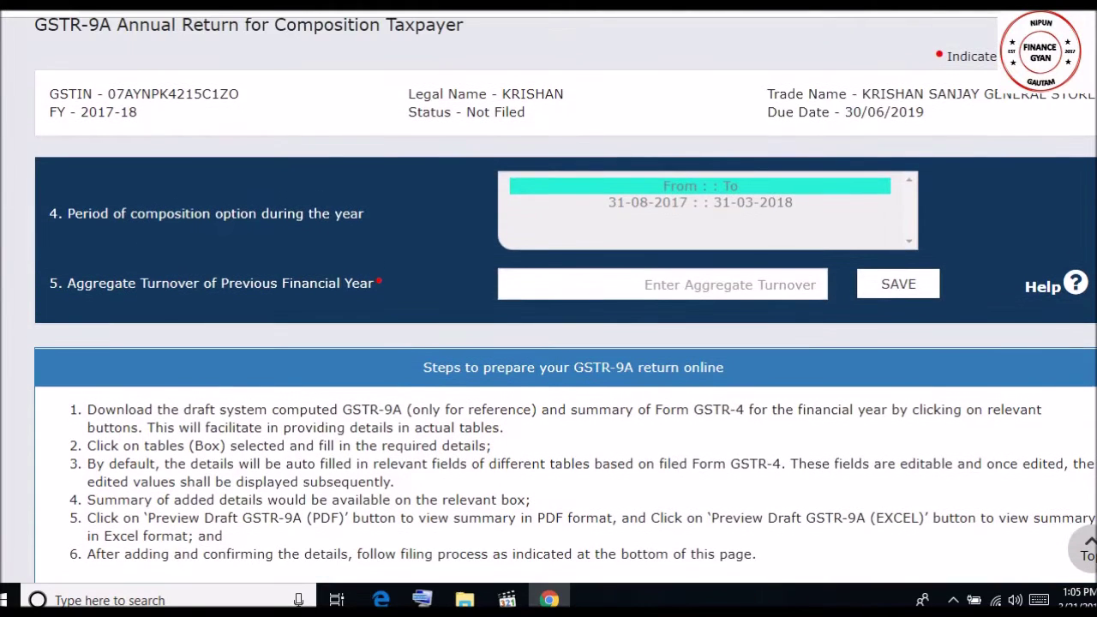
scroll(549, 300, down, 1)
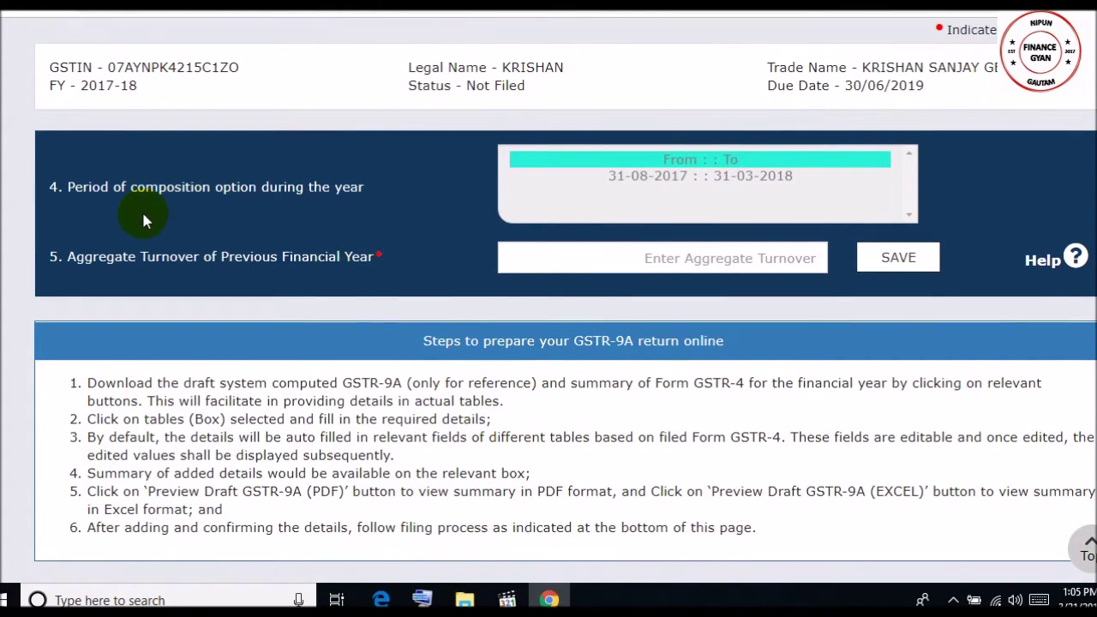
drag(70, 187, 258, 187)
click(311, 187)
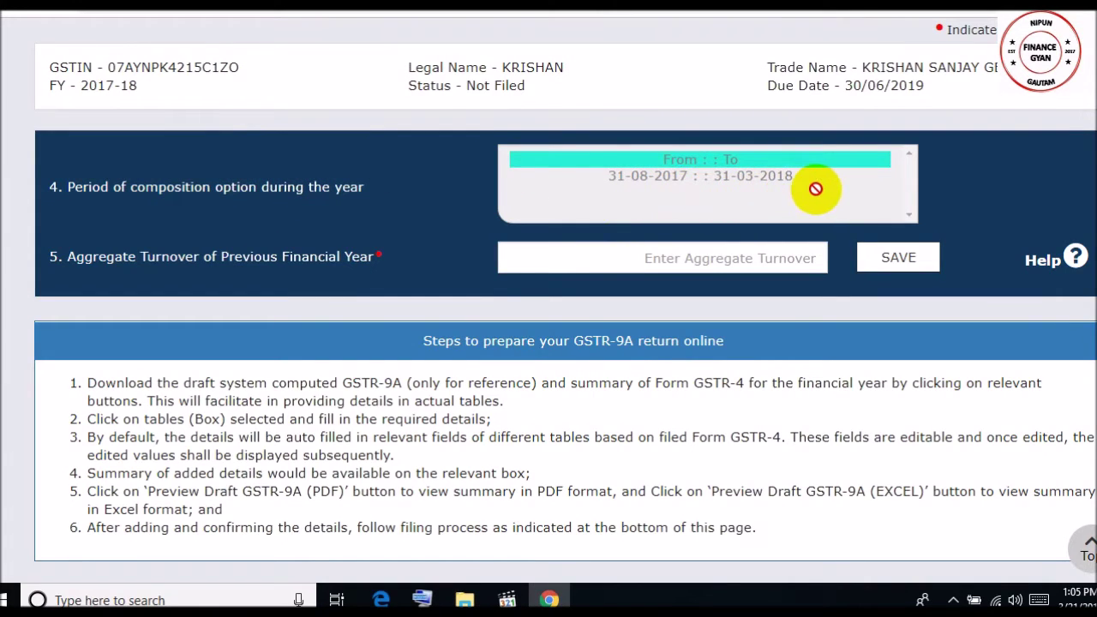
scroll(549, 343, down, 1)
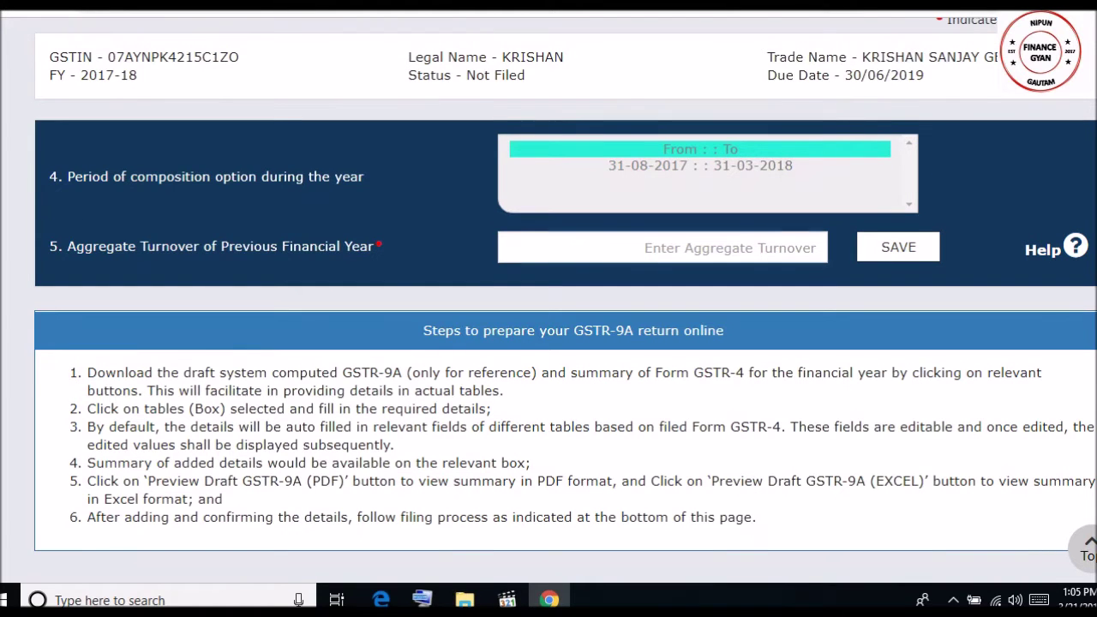
drag(67, 248, 203, 275)
click(259, 246)
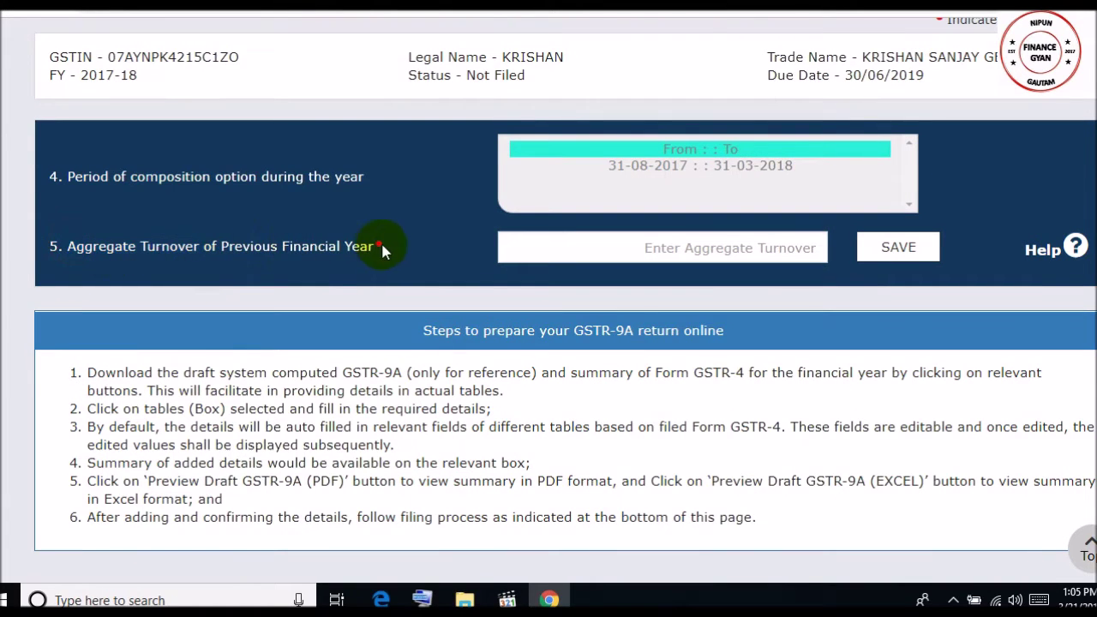
scroll(548, 343, down, 1)
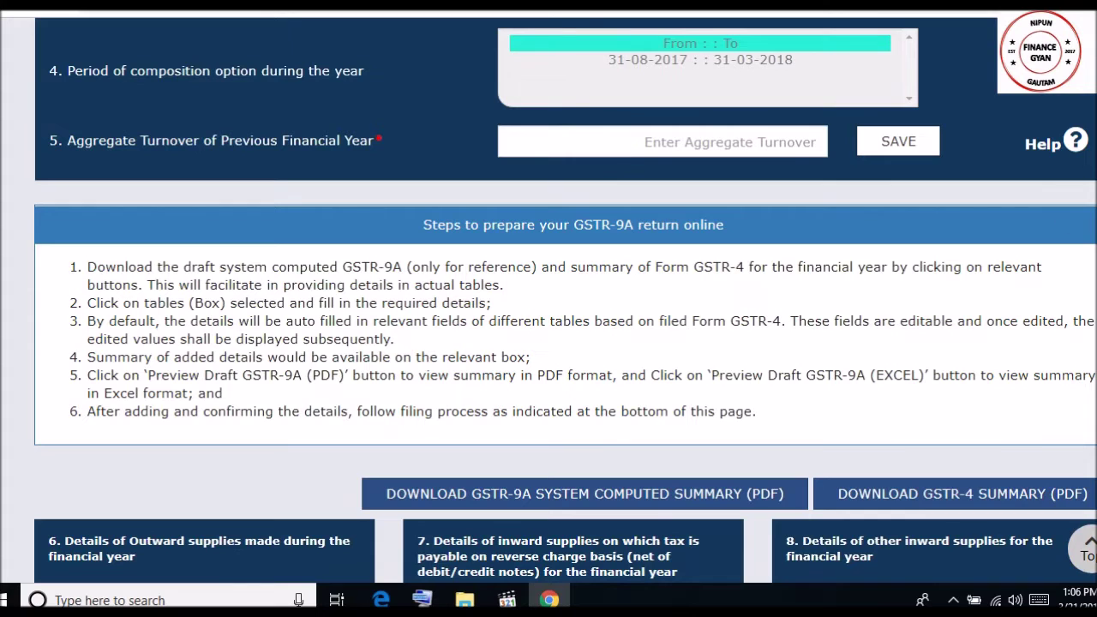
scroll(548, 343, up, 1)
click(759, 224)
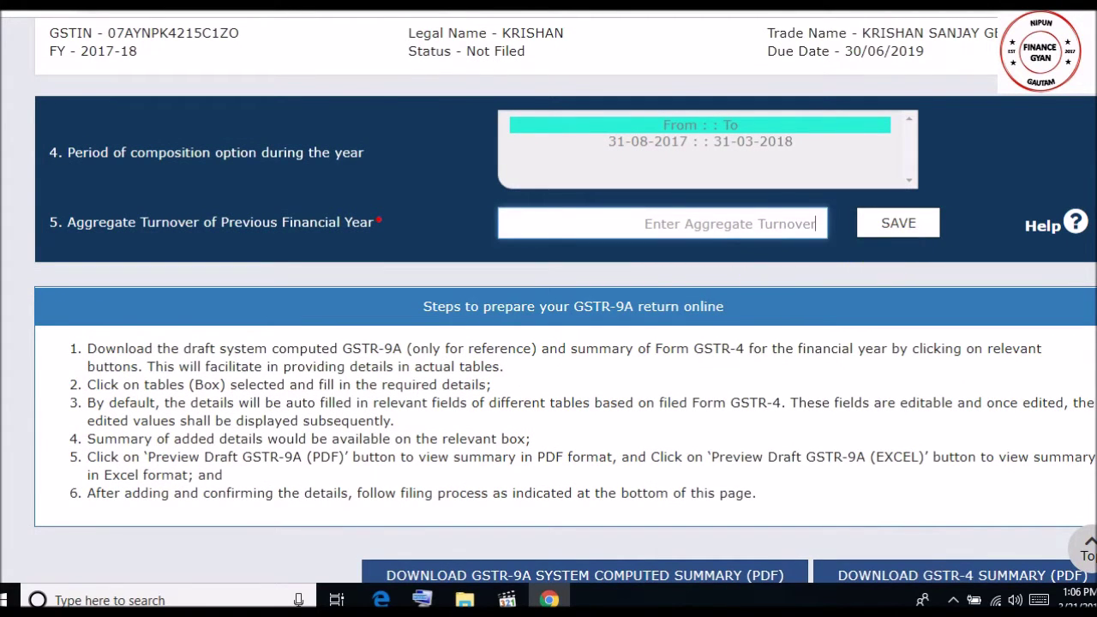
- Download the GSTR-9A system computed summary and the GSTR-4 summary as PDF files
scroll(548, 343, down, 1)
scroll(549, 343, down, 2)
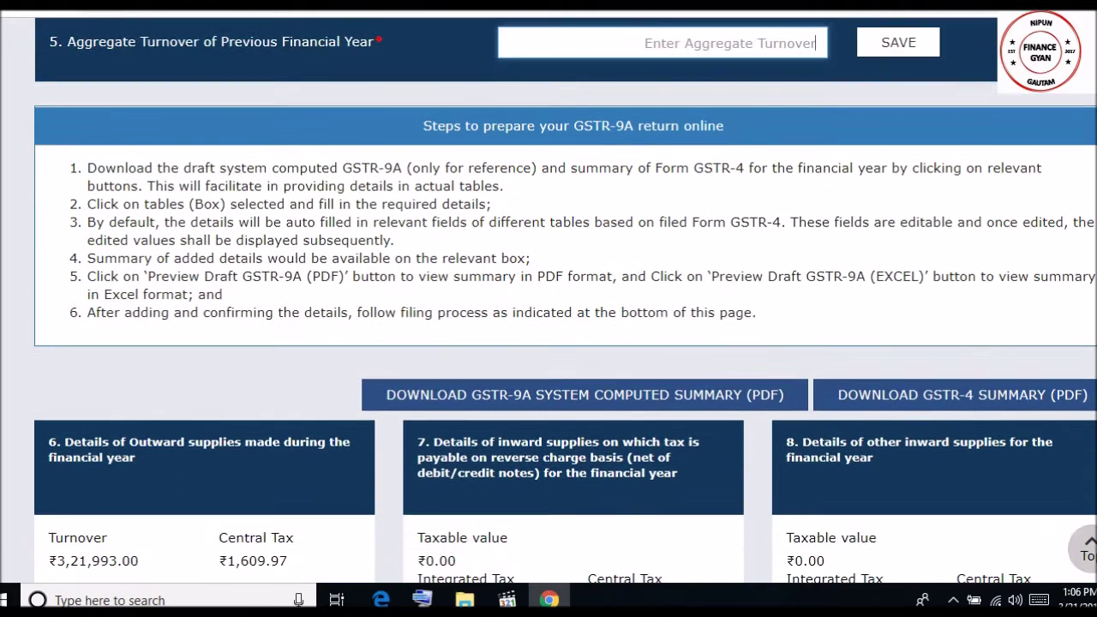
scroll(549, 343, down, 2)
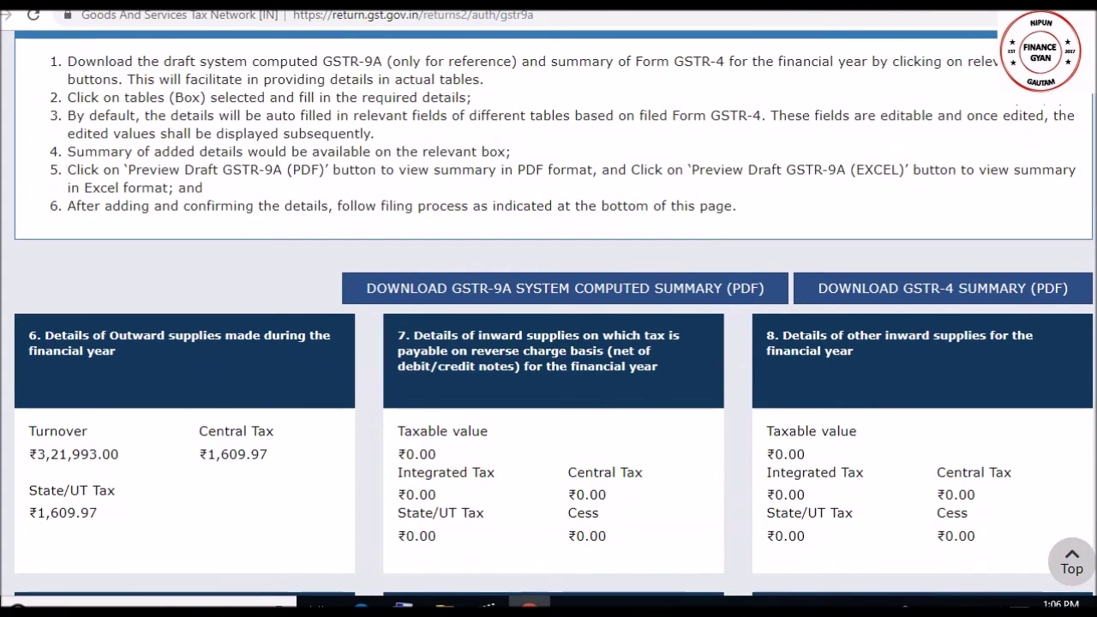
scroll(1078, 265, down, 1)
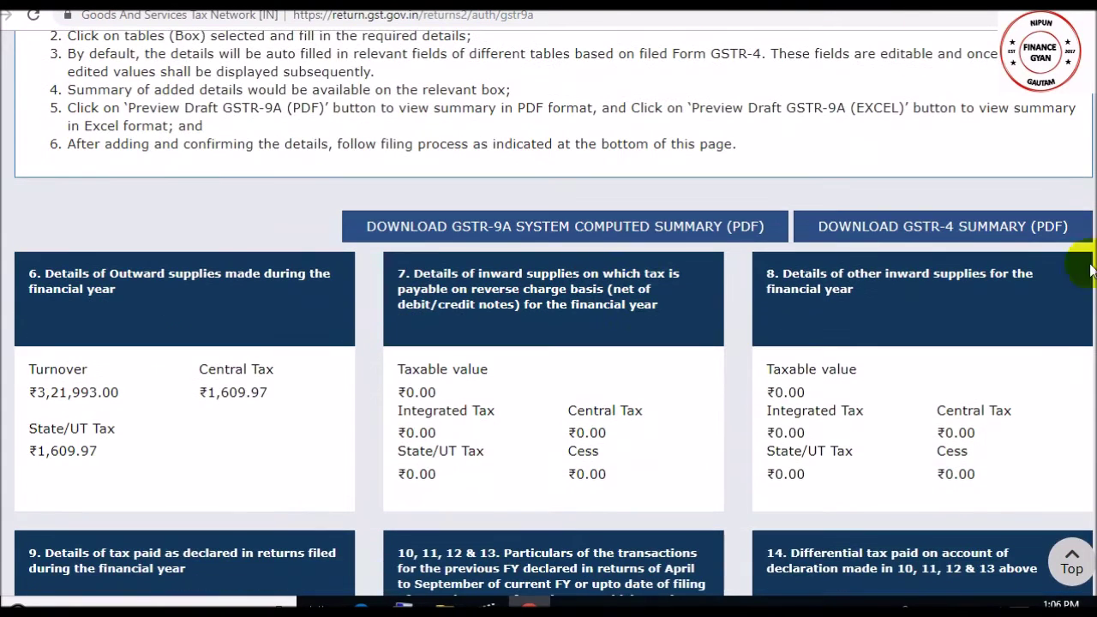
click(543, 232)
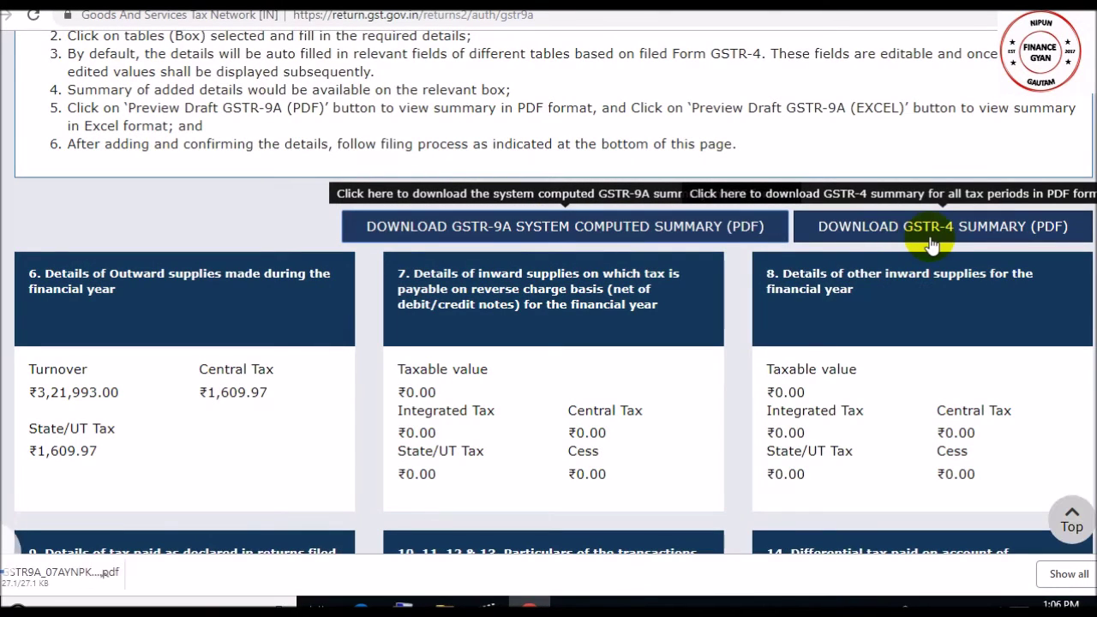
click(939, 240)
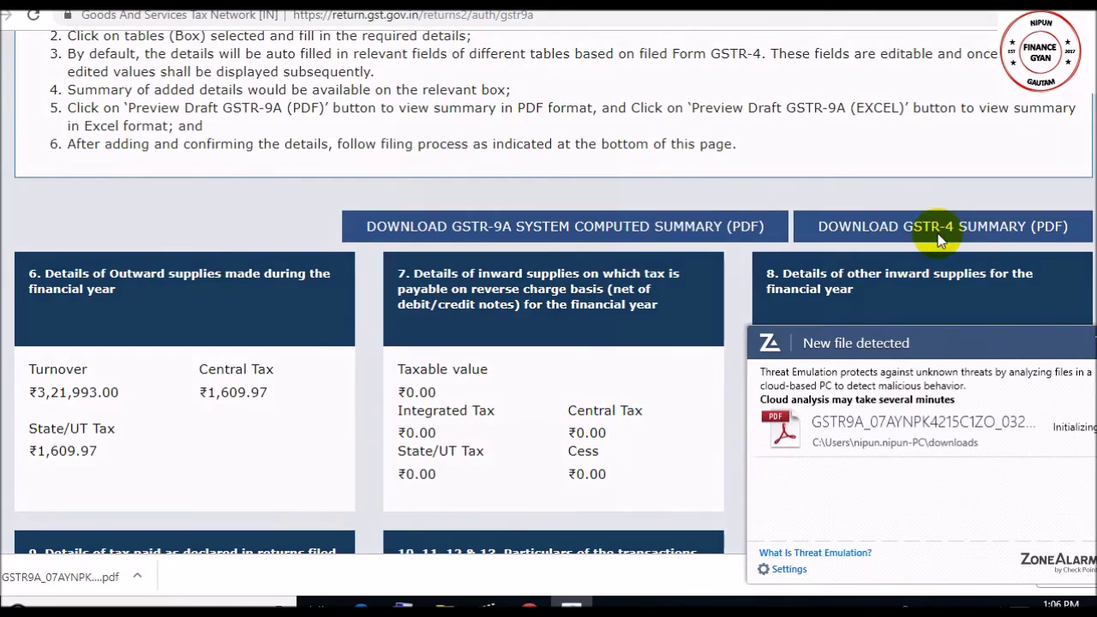
scroll(938, 239, down, 1)
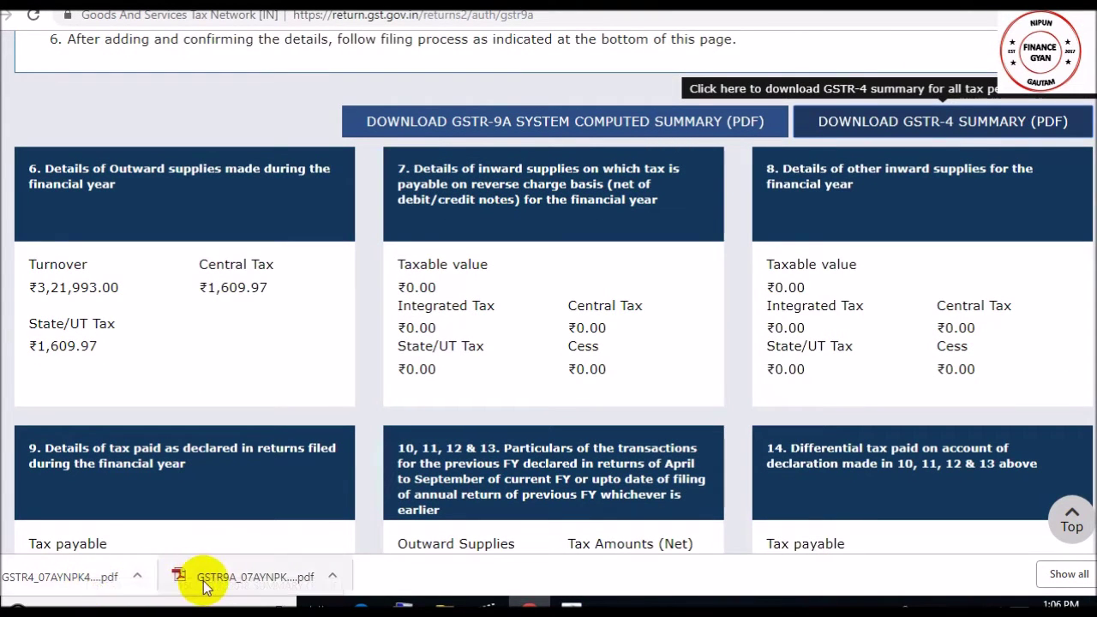
- Open the downloaded GSTR-4 summary PDF, review its tables through the last page, and close it
click(60, 583)
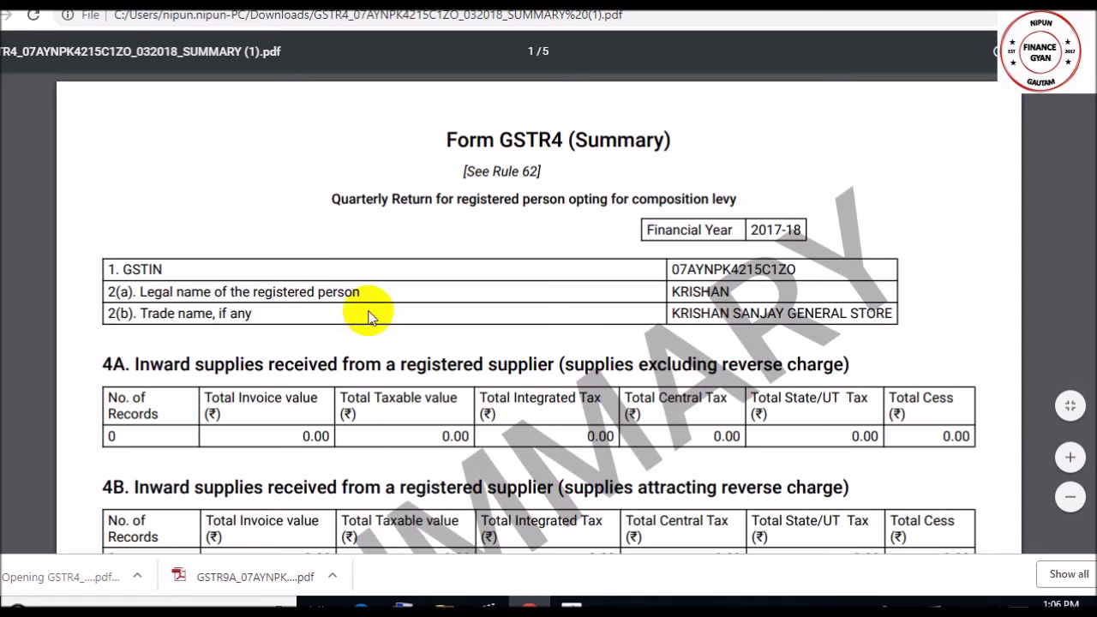
scroll(369, 317, down, 3)
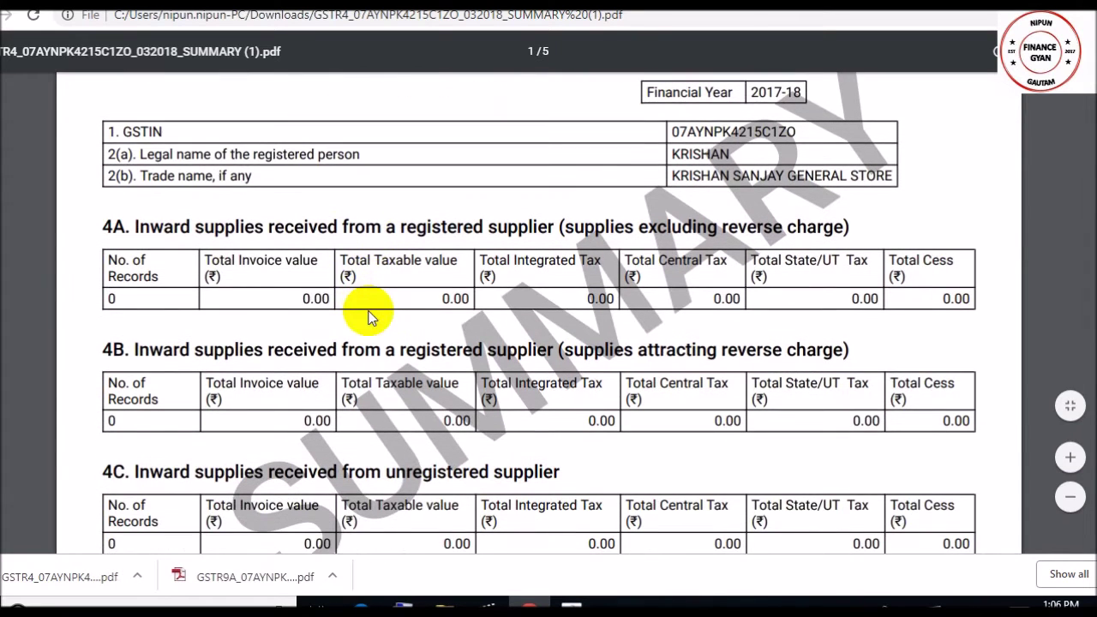
drag(271, 230, 265, 397)
drag(271, 351, 427, 362)
click(426, 362)
click(415, 387)
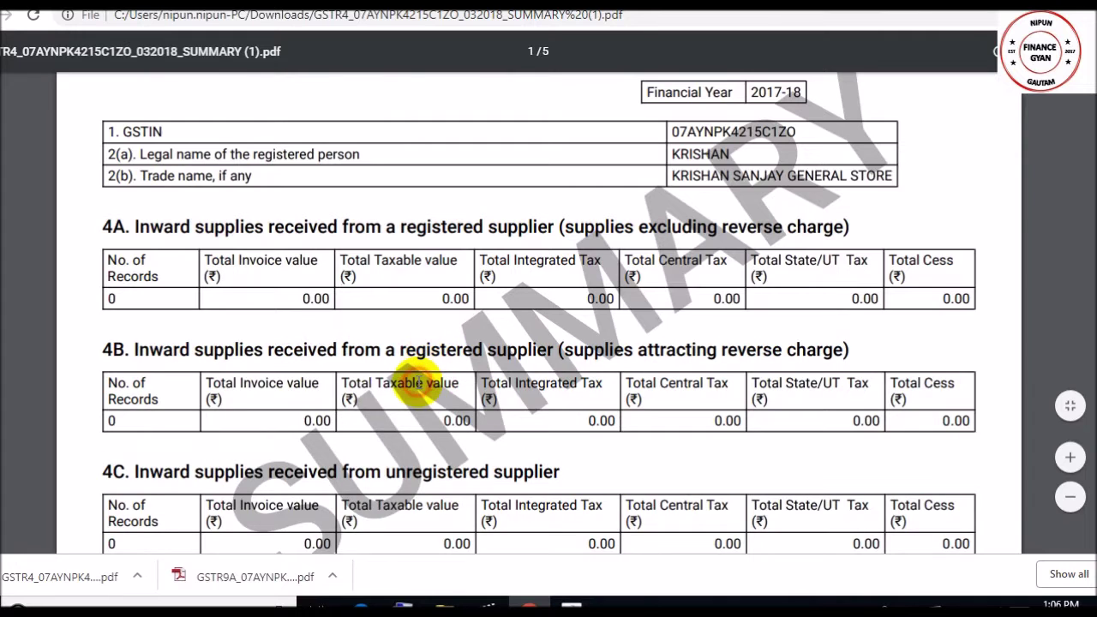
scroll(418, 383, down, 5)
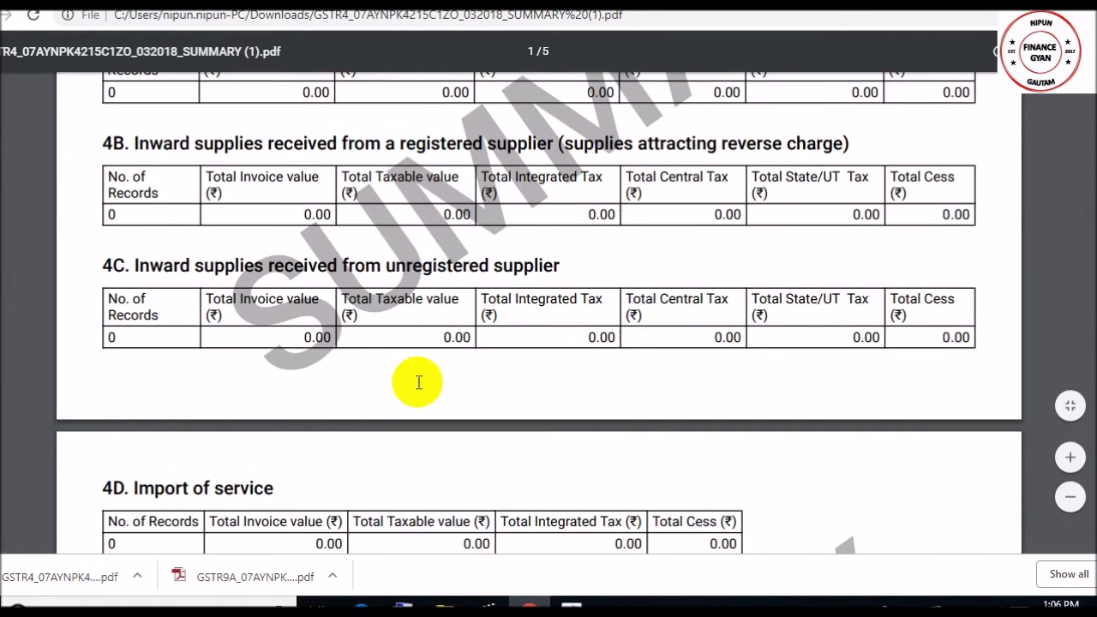
scroll(418, 382, down, 2)
scroll(418, 382, up, 3)
scroll(418, 382, down, 10)
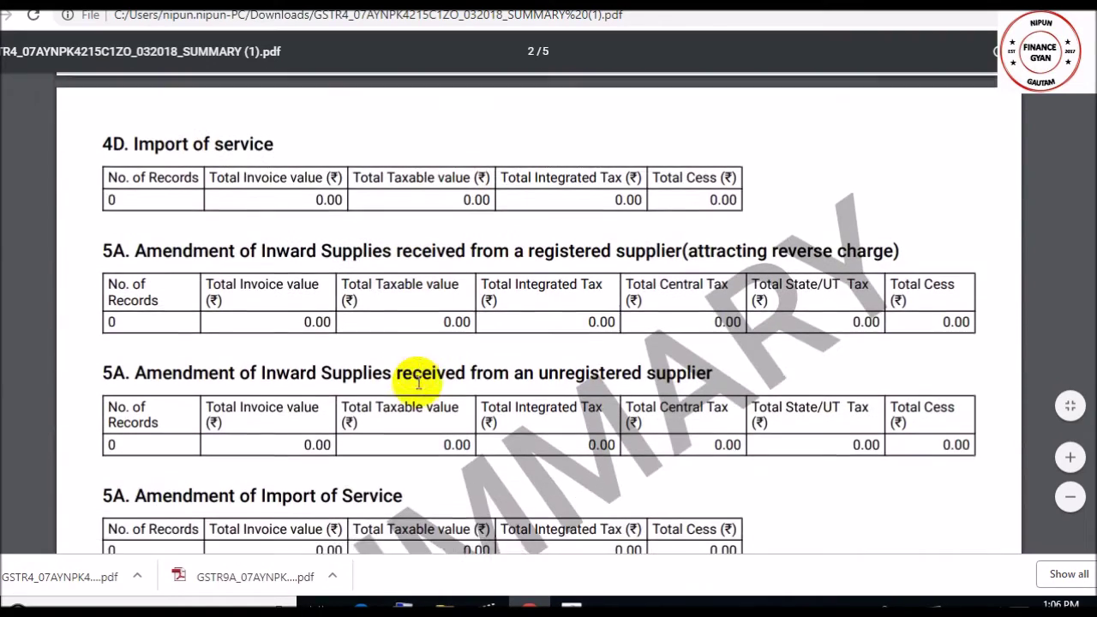
scroll(419, 383, down, 20)
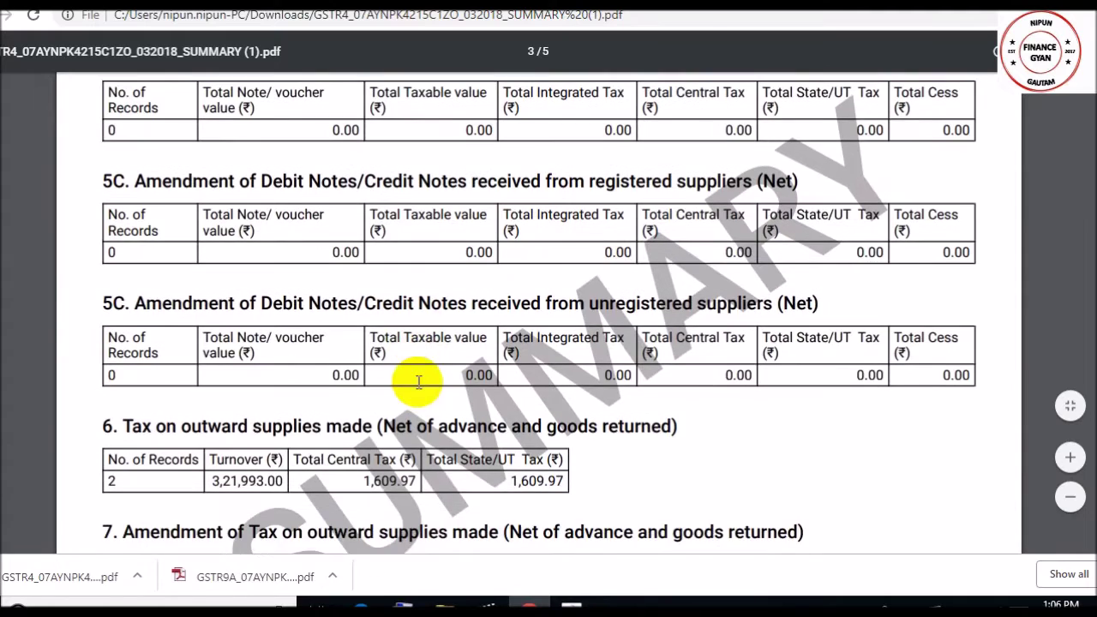
scroll(416, 382, down, 8)
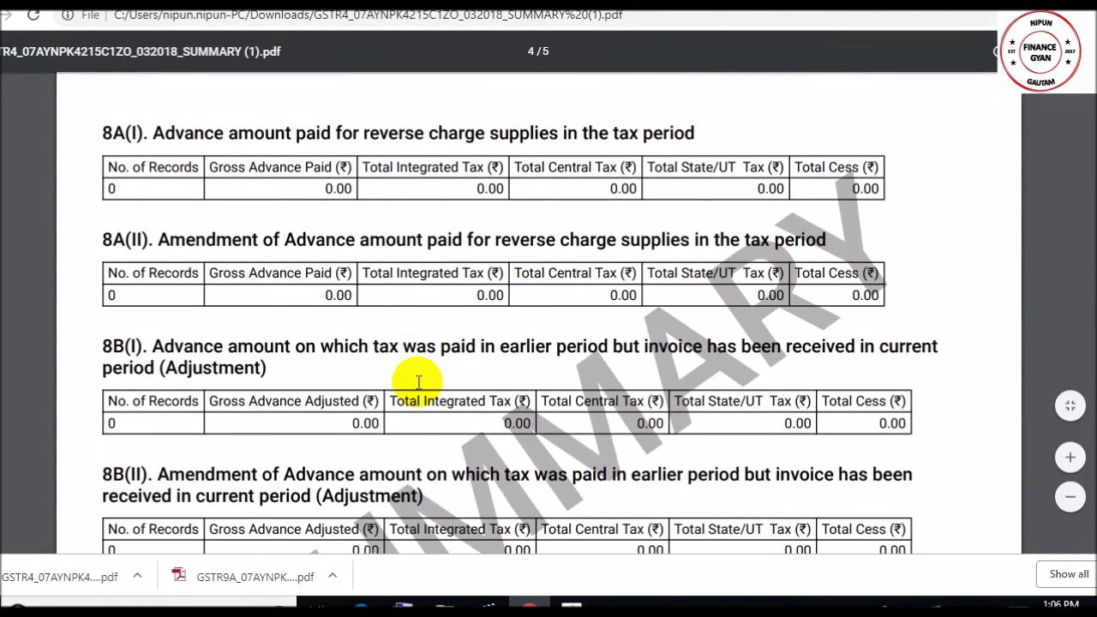
scroll(419, 382, down, 20)
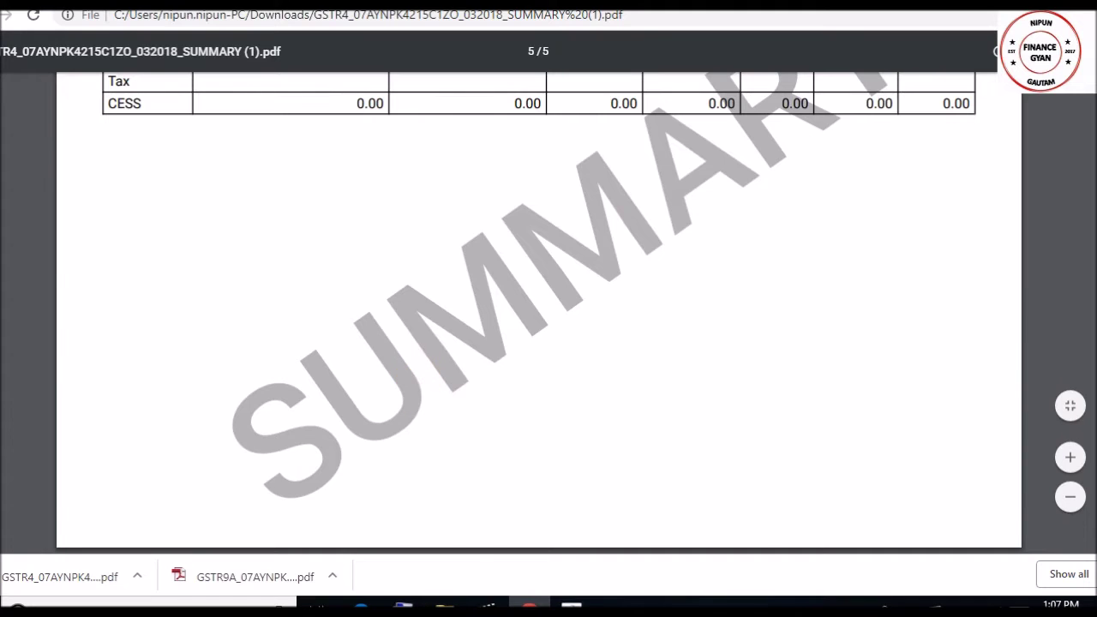
key(ctrl+w)
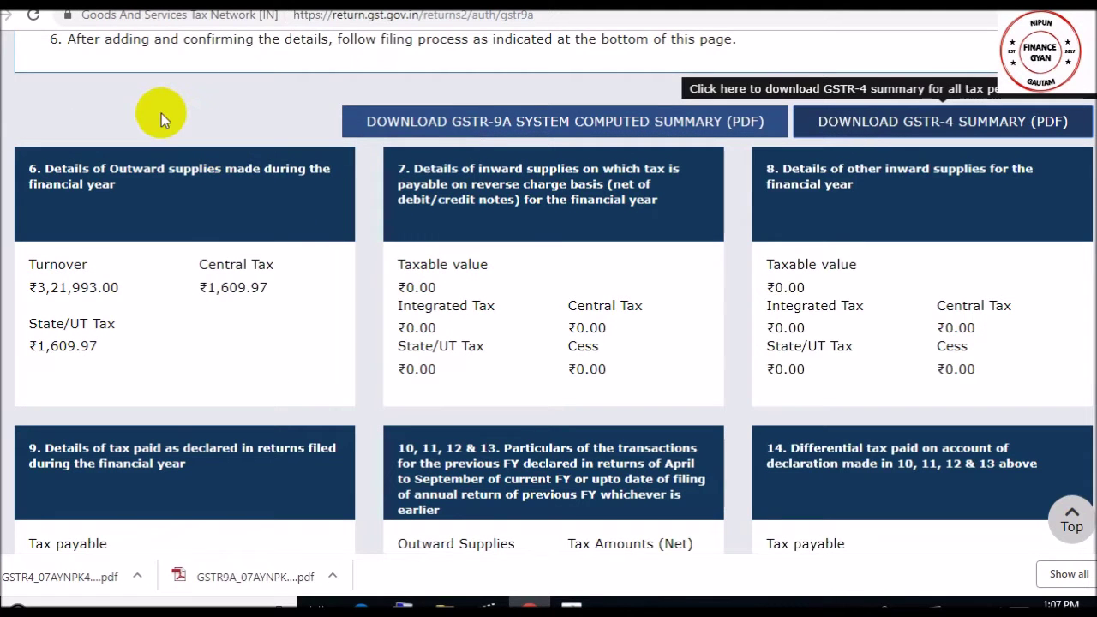
- Open table 6 on outward supplies made during the financial year and examine the turnover fields for the 1, 2 and 5 percent rates
scroll(161, 113, down, 1)
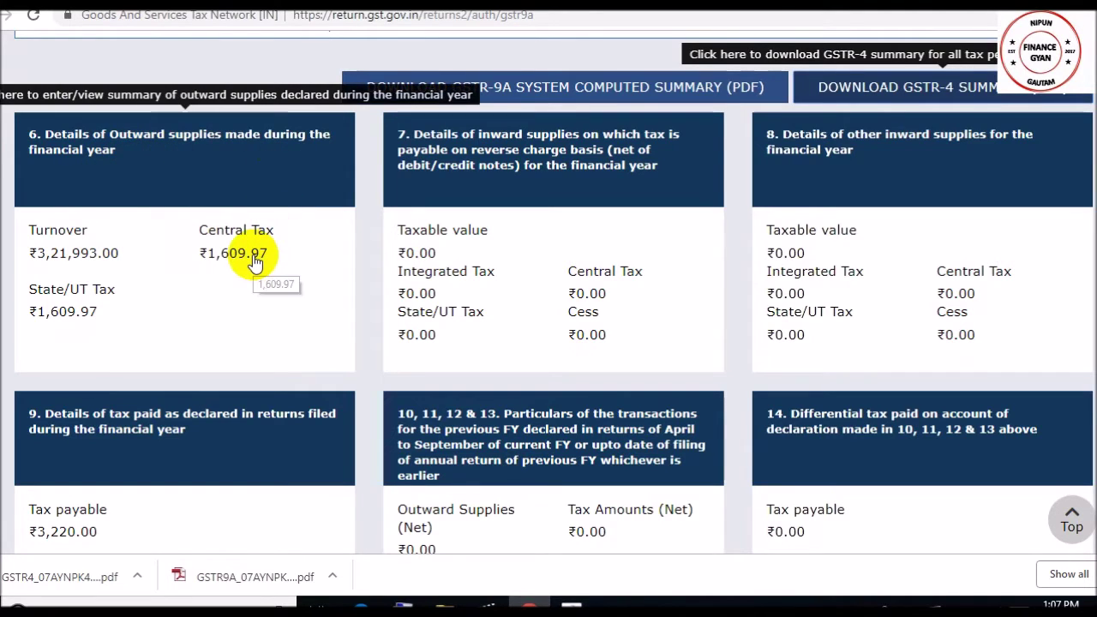
click(222, 273)
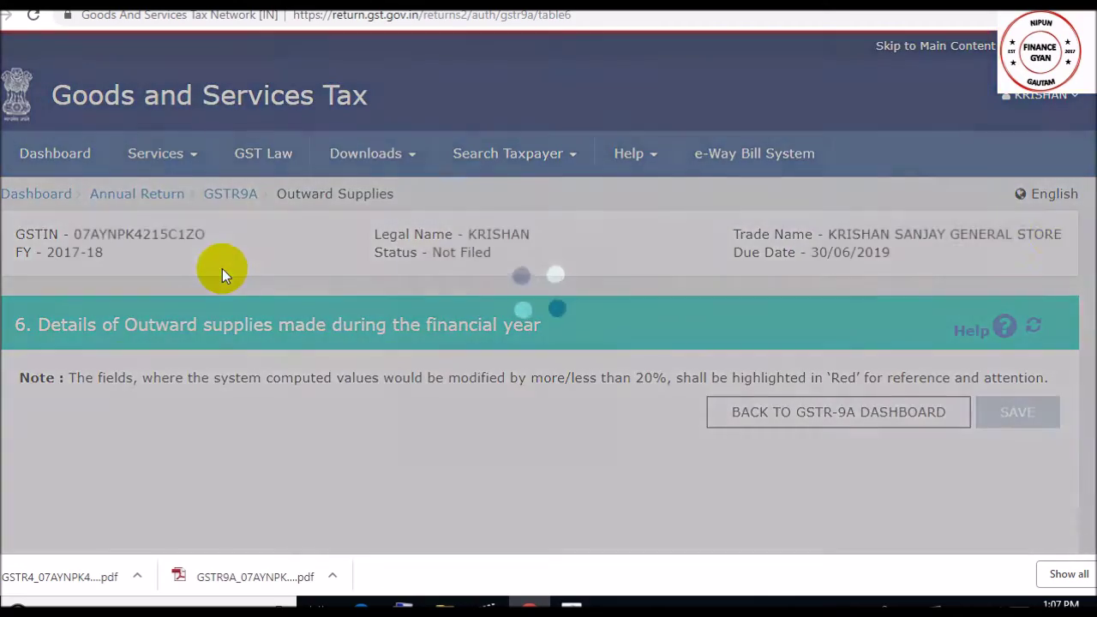
scroll(549, 292, down, 4)
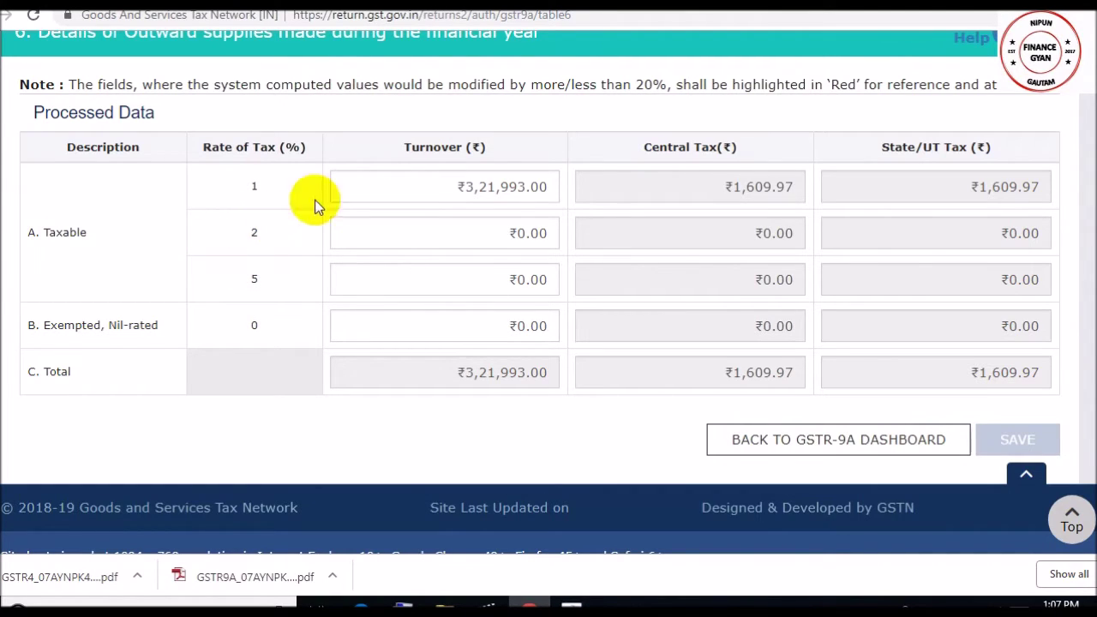
click(421, 187)
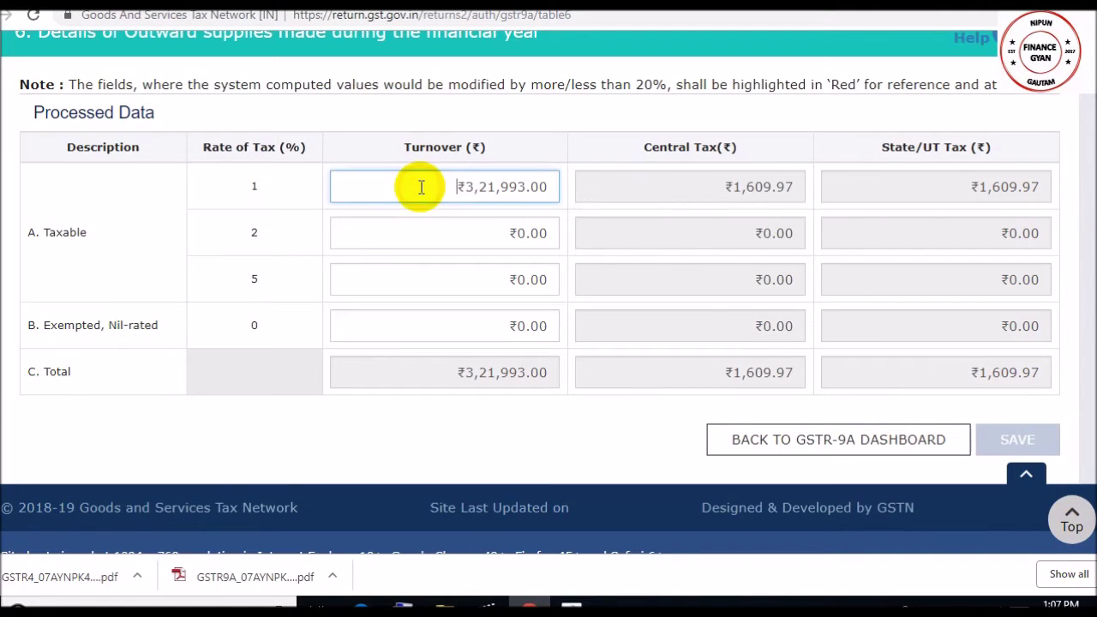
click(459, 239)
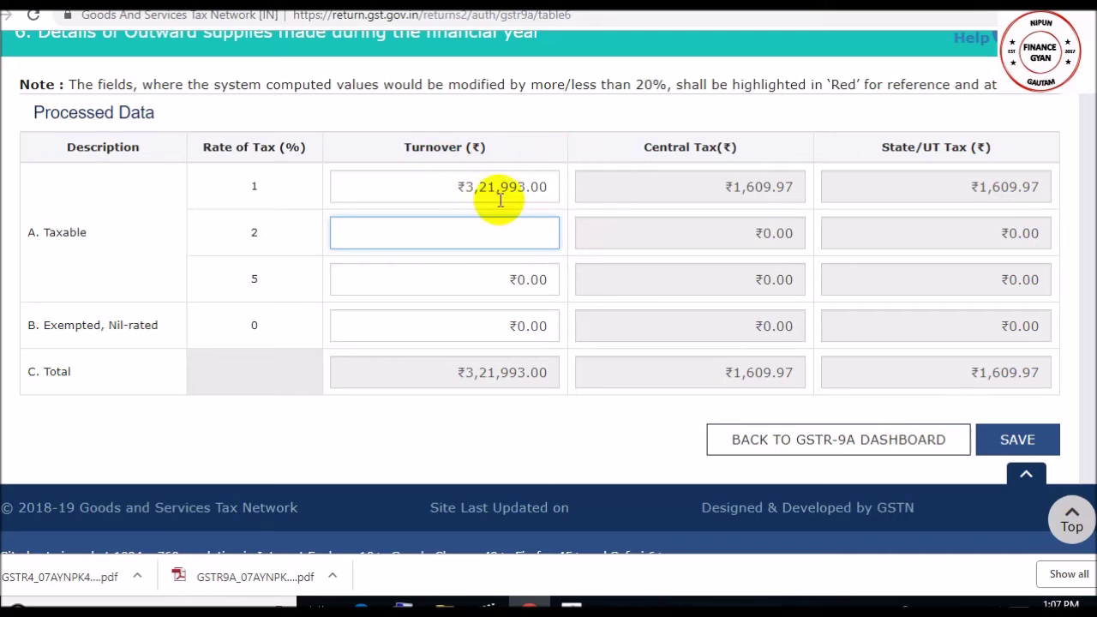
click(490, 280)
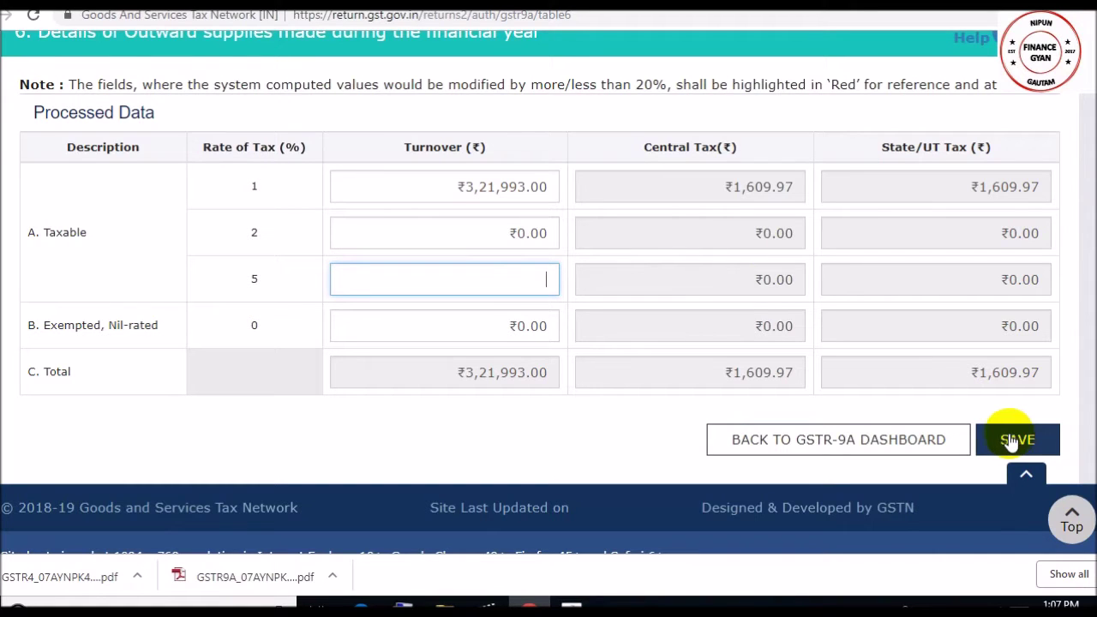
- Read the note above table 6 about how modified system computed values are highlighted
triple_click(411, 84)
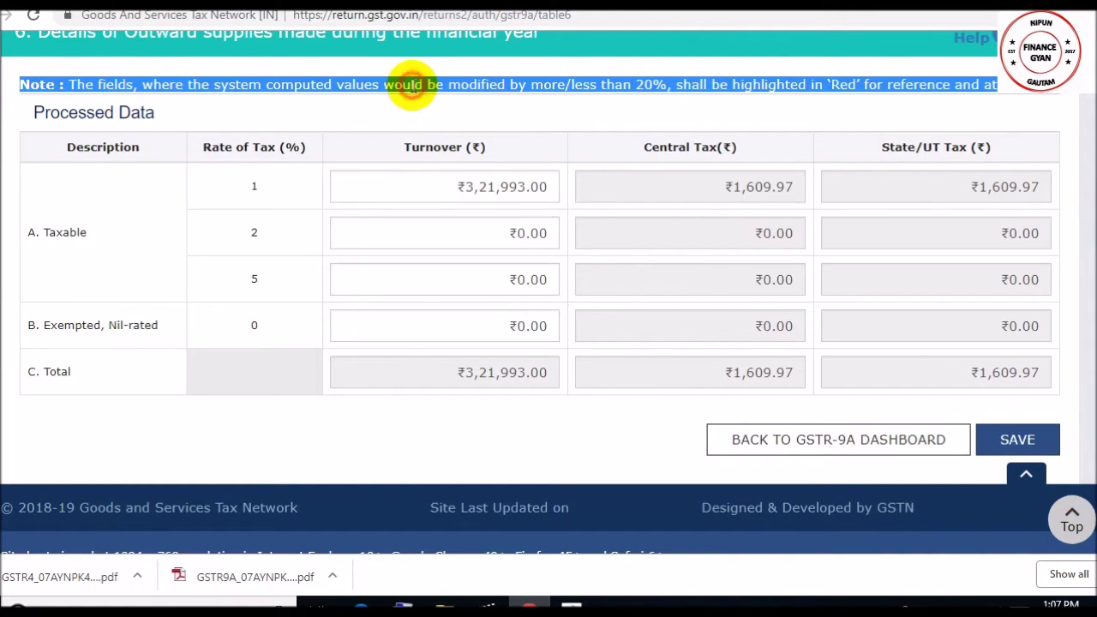
double_click(415, 85)
click(398, 86)
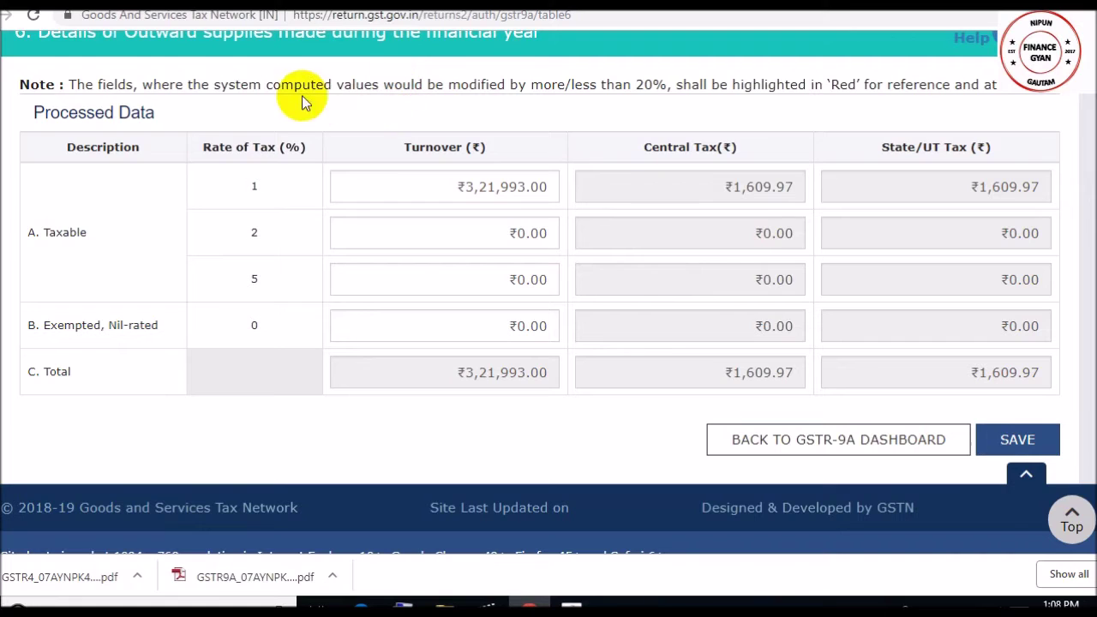
click(218, 92)
drag(214, 86, 365, 89)
click(377, 94)
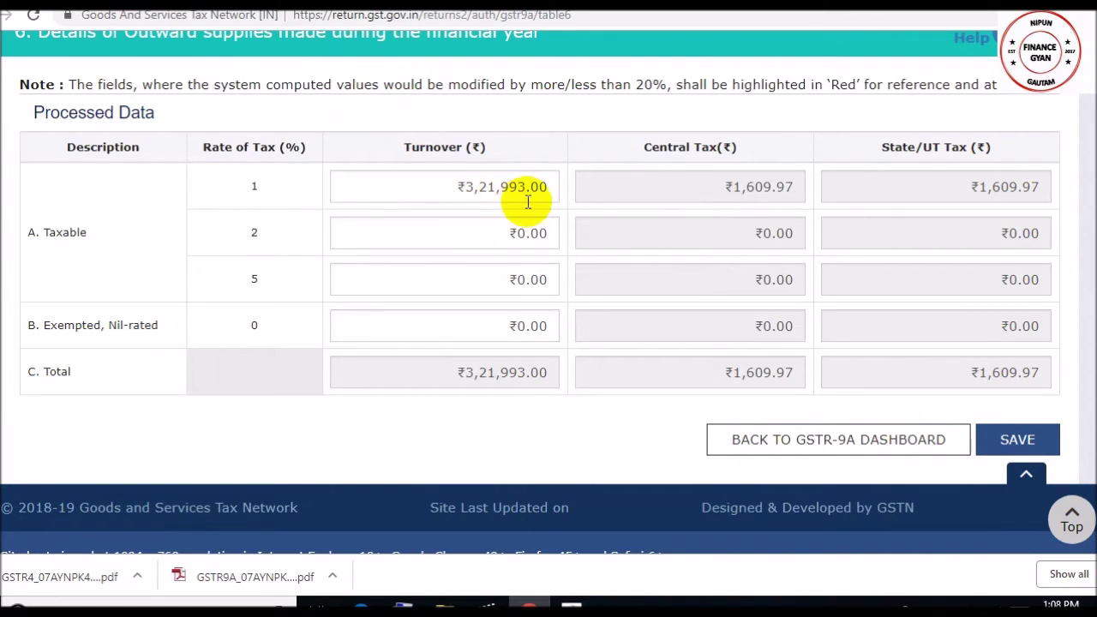
triple_click(634, 84)
click(655, 84)
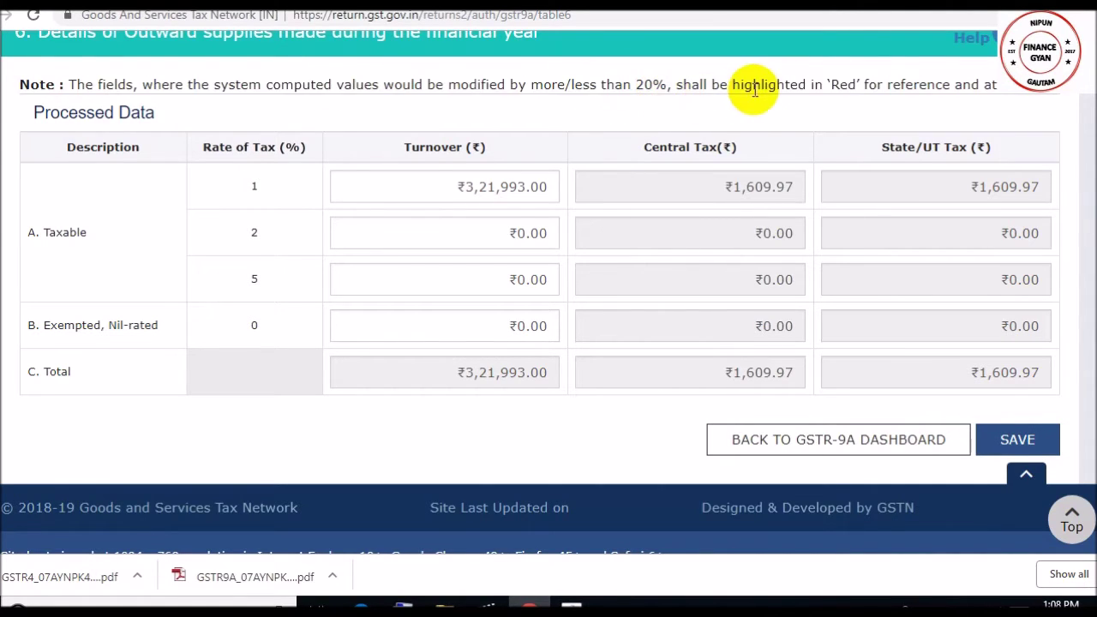
- Set the turnover taxable at 1 percent to 500000 in table 6 and try to save it
click(499, 189)
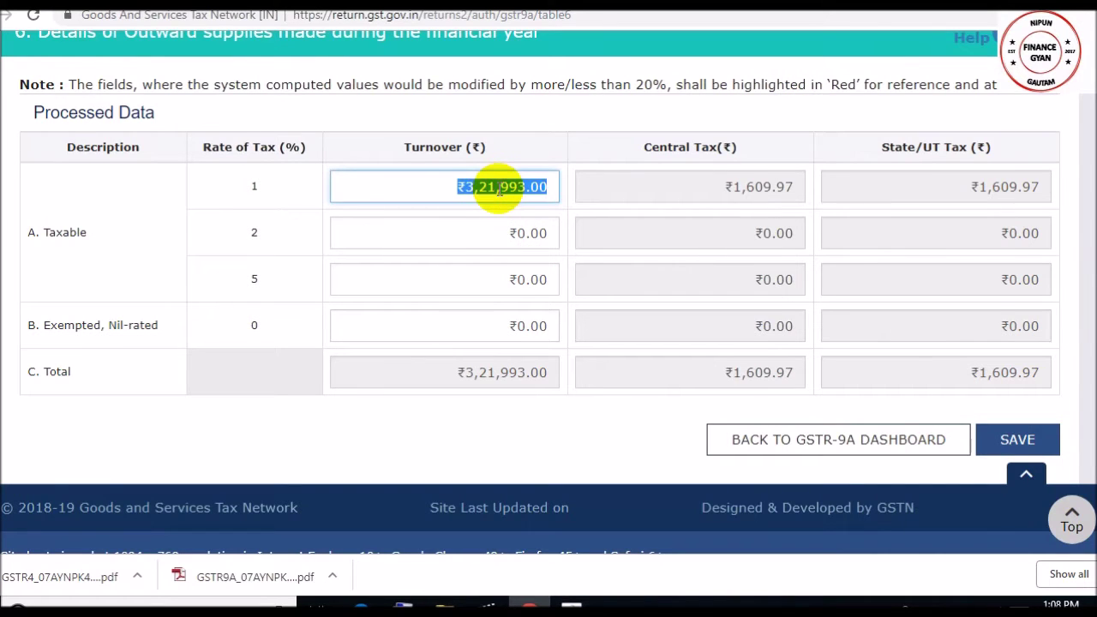
scroll(499, 189, up, 1)
text(500000)
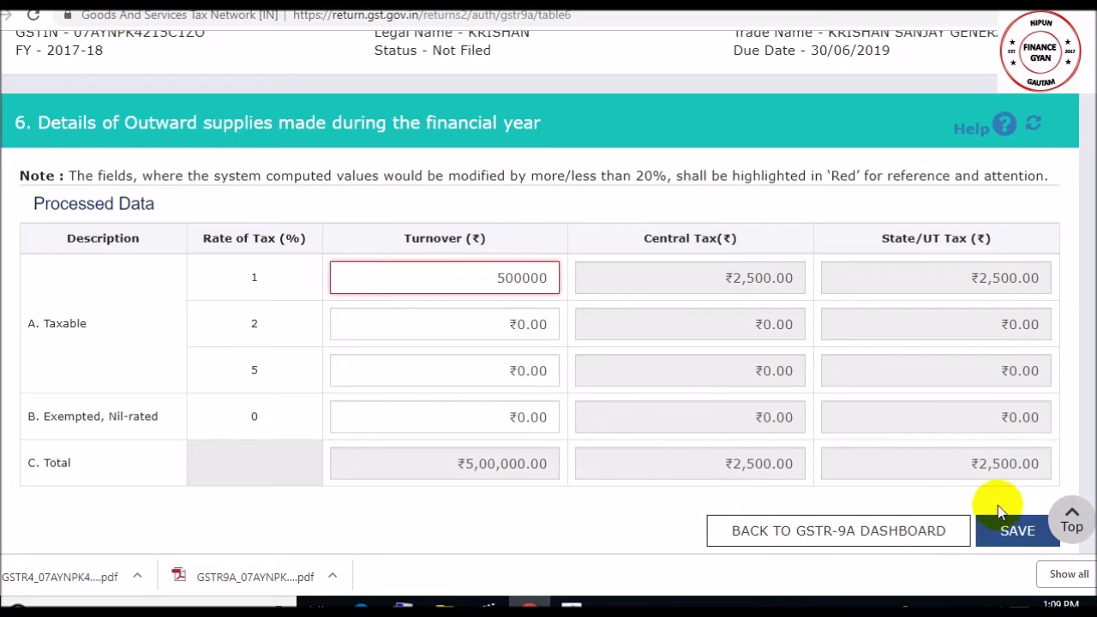
click(1010, 532)
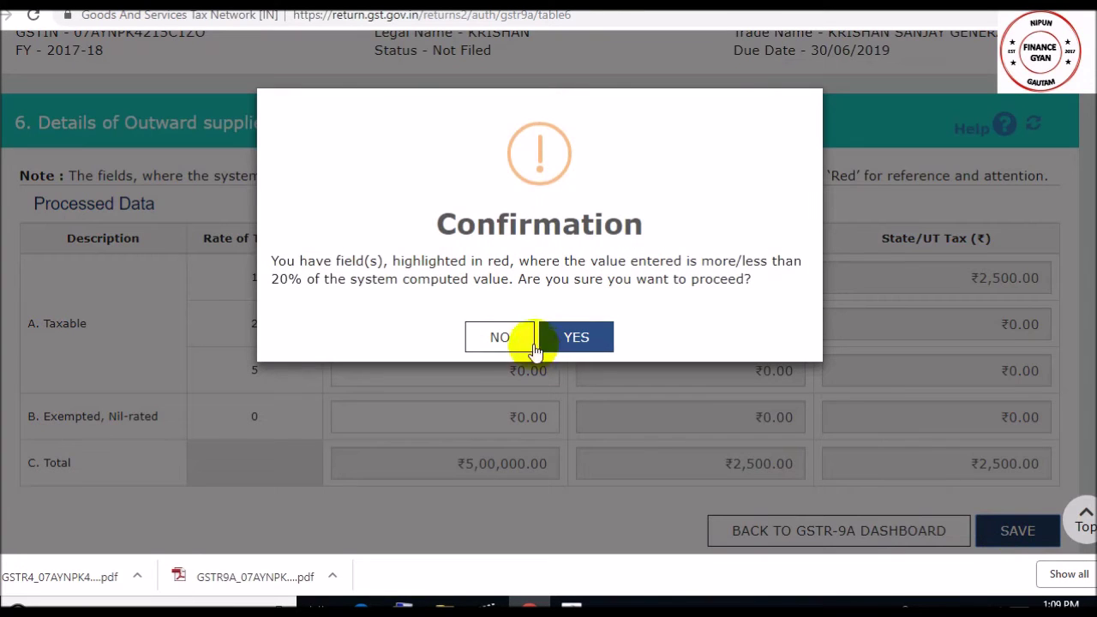
- Read the confirmation message, decline to proceed, and return to the GSTR-9A dashboard without saving table 6
drag(306, 261, 441, 288)
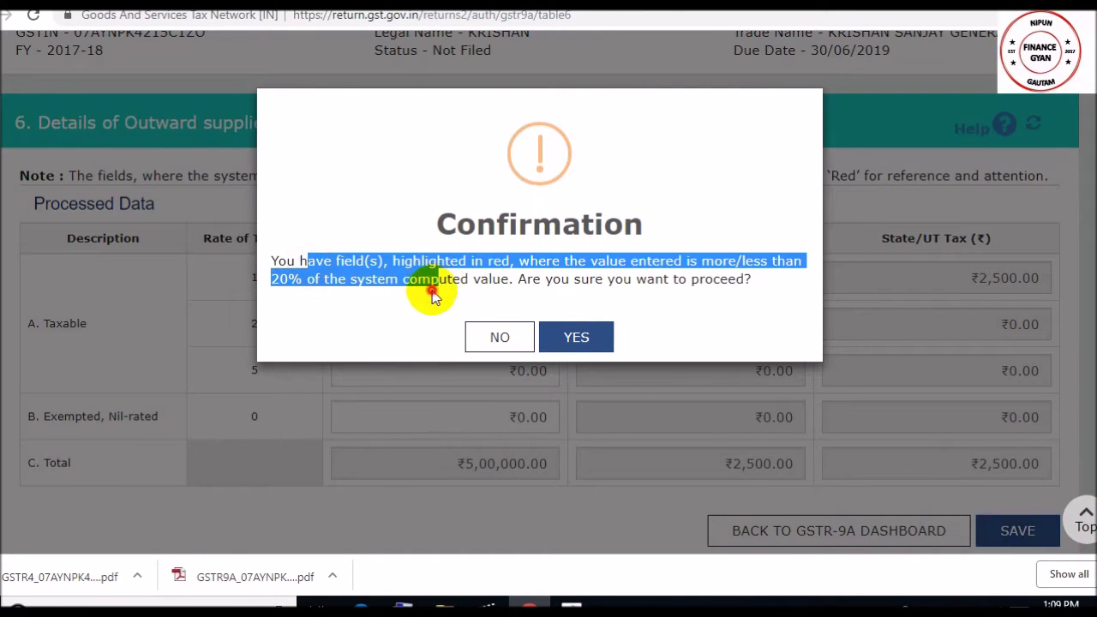
click(433, 294)
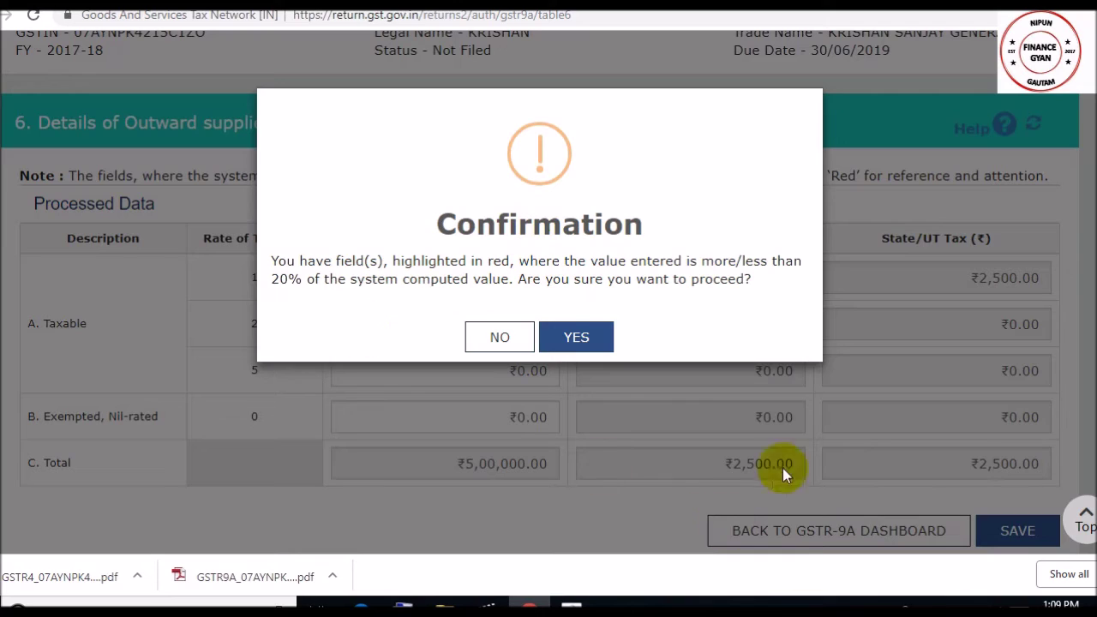
click(488, 341)
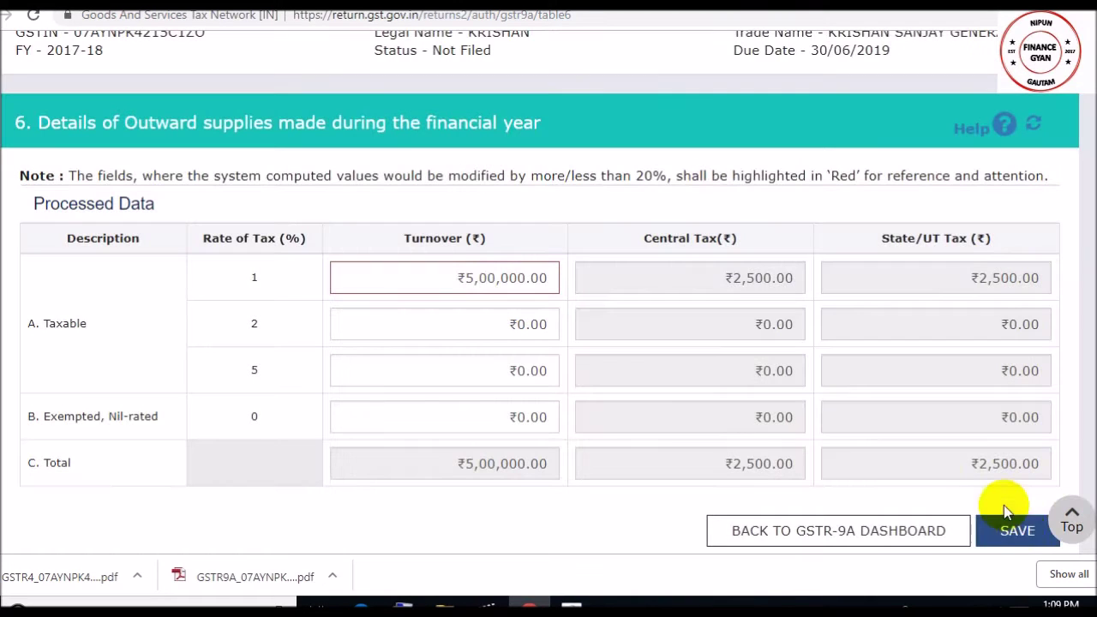
click(948, 538)
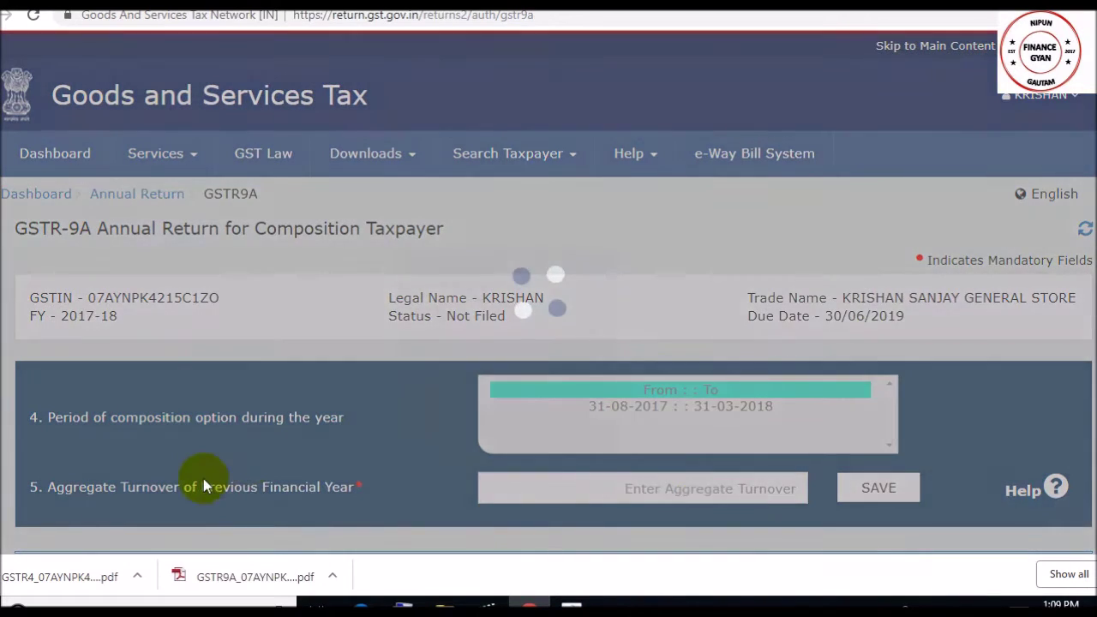
- Review the GSTR-9A dashboard from the taxpayer details and composition period through the summary boxes for tables 6 to 17
scroll(549, 292, down, 5)
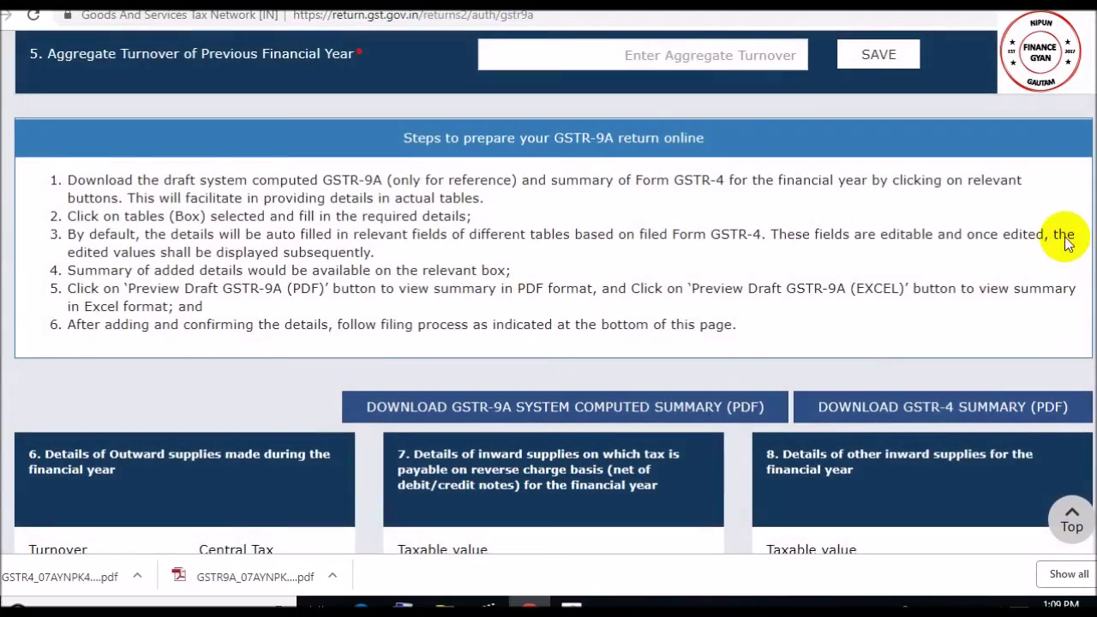
scroll(1068, 238, down, 7)
scroll(554, 291, up, 3)
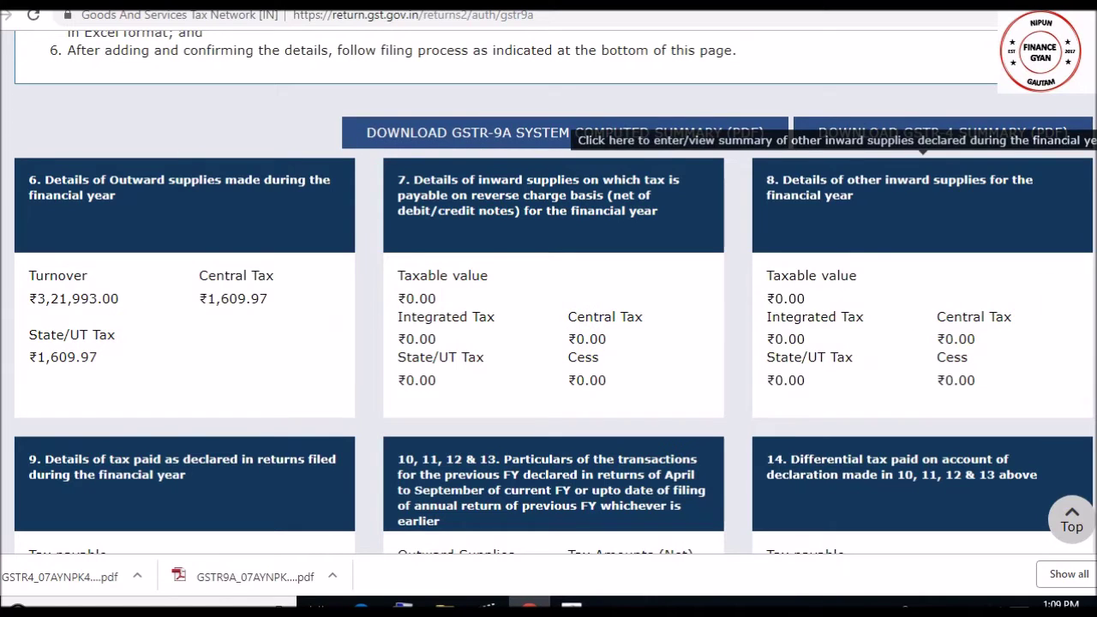
scroll(554, 291, up, 5)
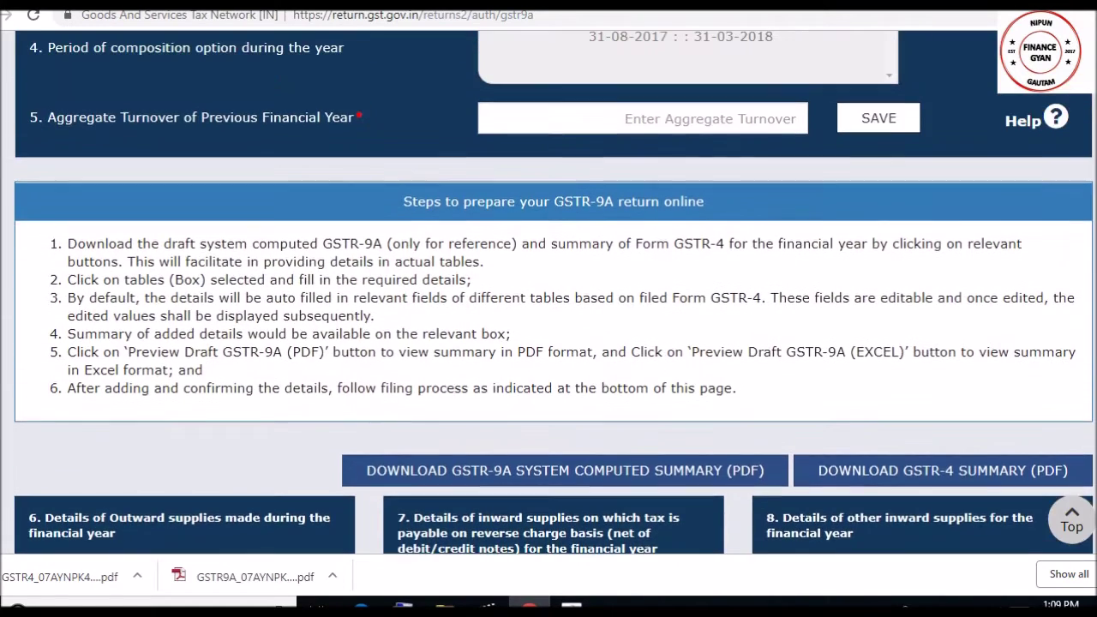
scroll(870, 209, up, 1)
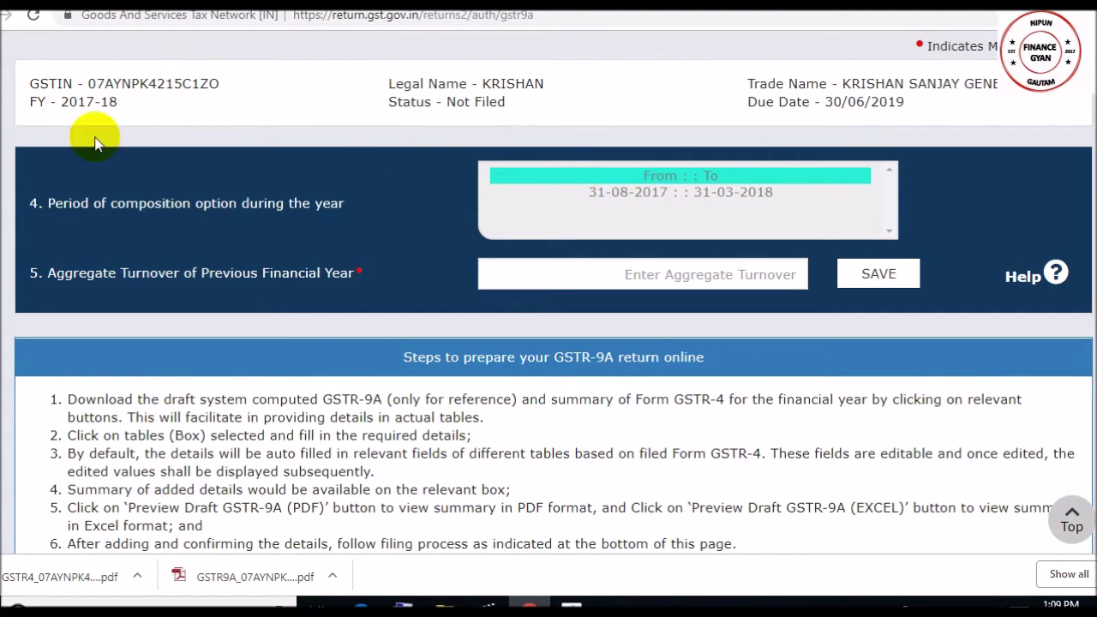
click(126, 80)
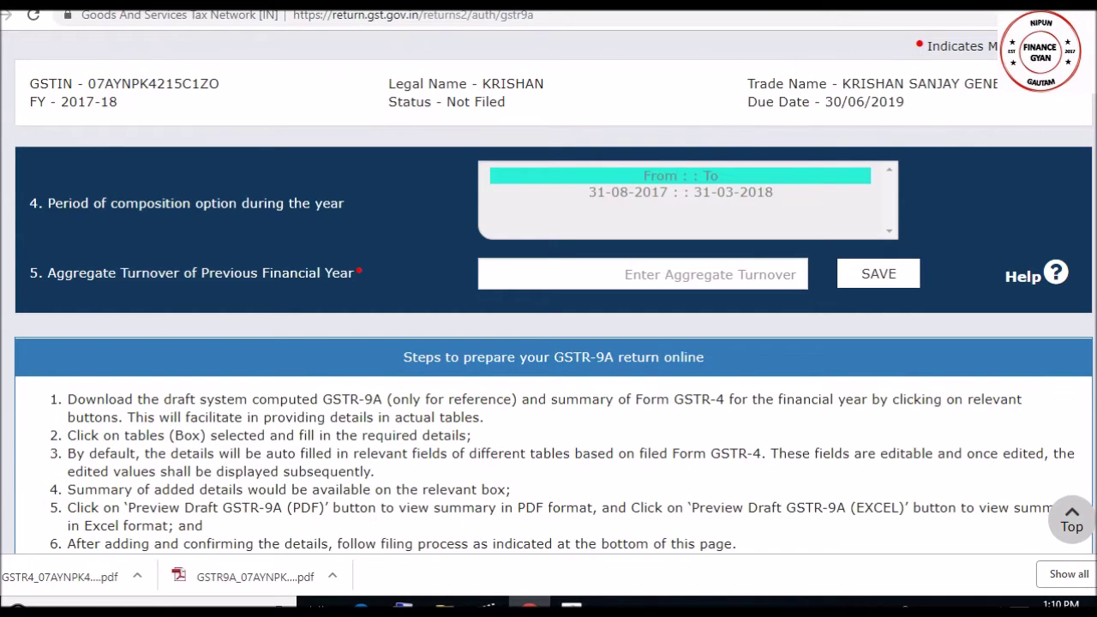
scroll(554, 292, down, 14)
scroll(554, 291, up, 5)
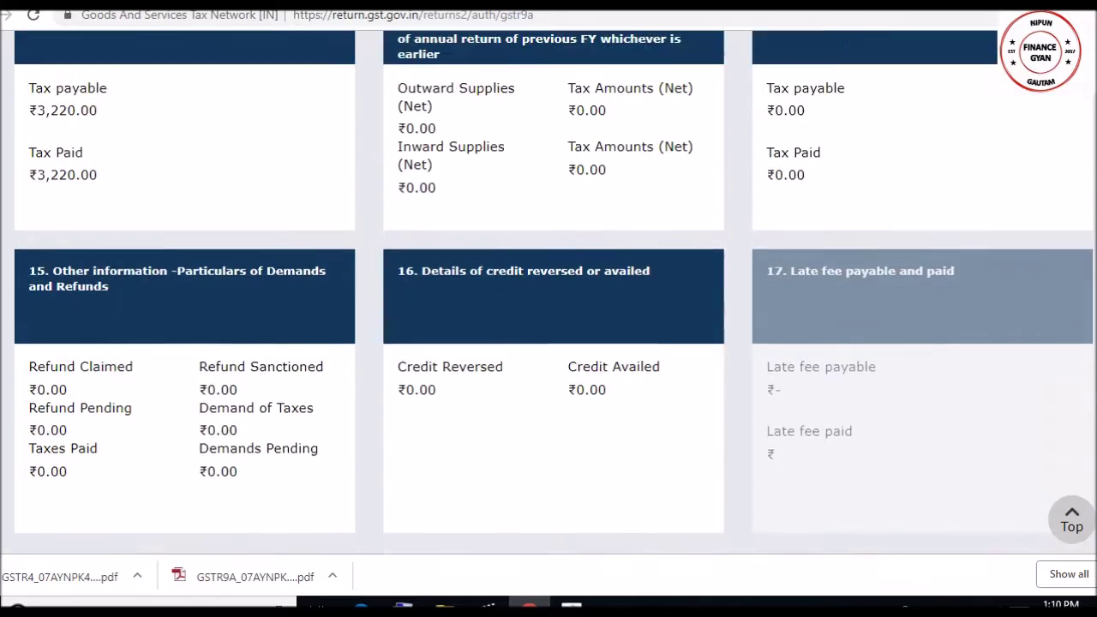
scroll(610, 315, up, 3)
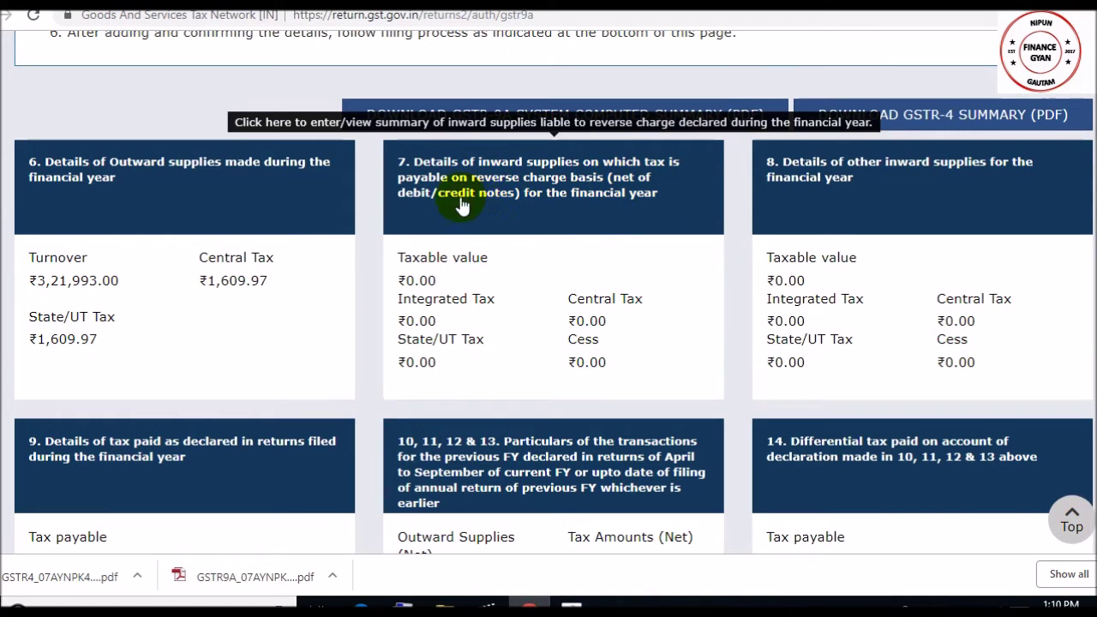
- Open table 7 on reverse charge inward supplies and check the taxable value fields for registered persons, unregistered persons and import of services
click(578, 249)
scroll(579, 249, down, 2)
scroll(549, 291, down, 2)
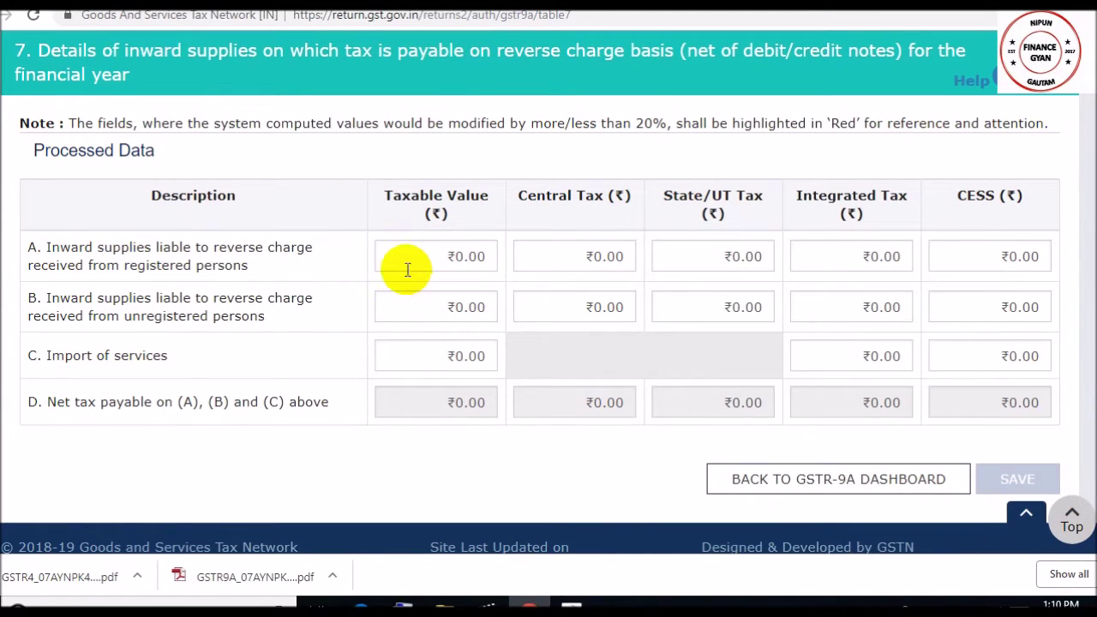
click(438, 267)
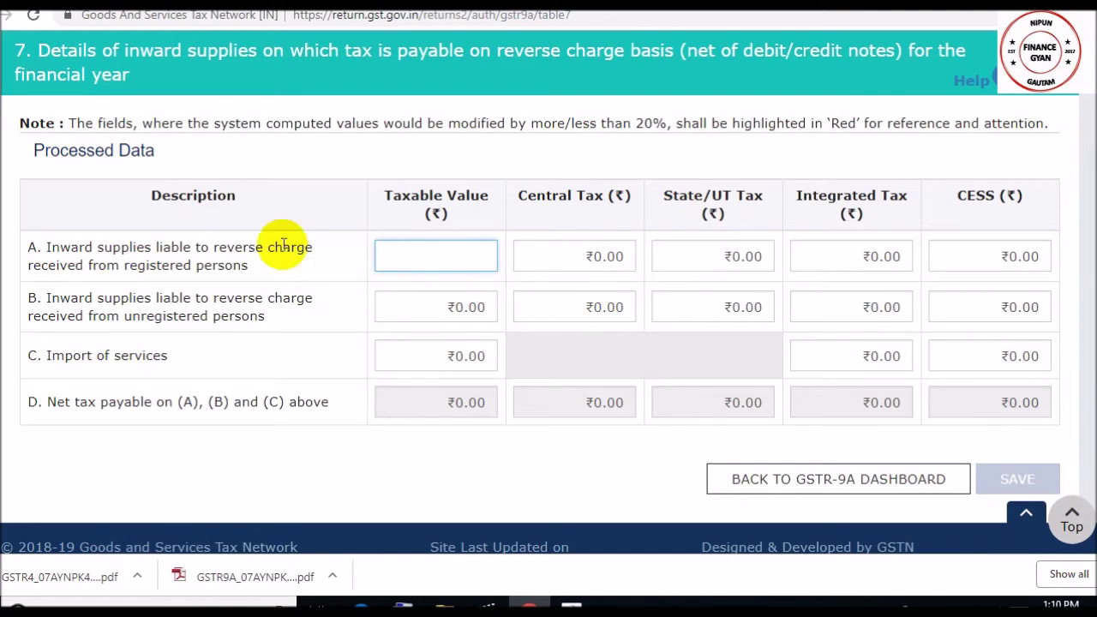
click(439, 309)
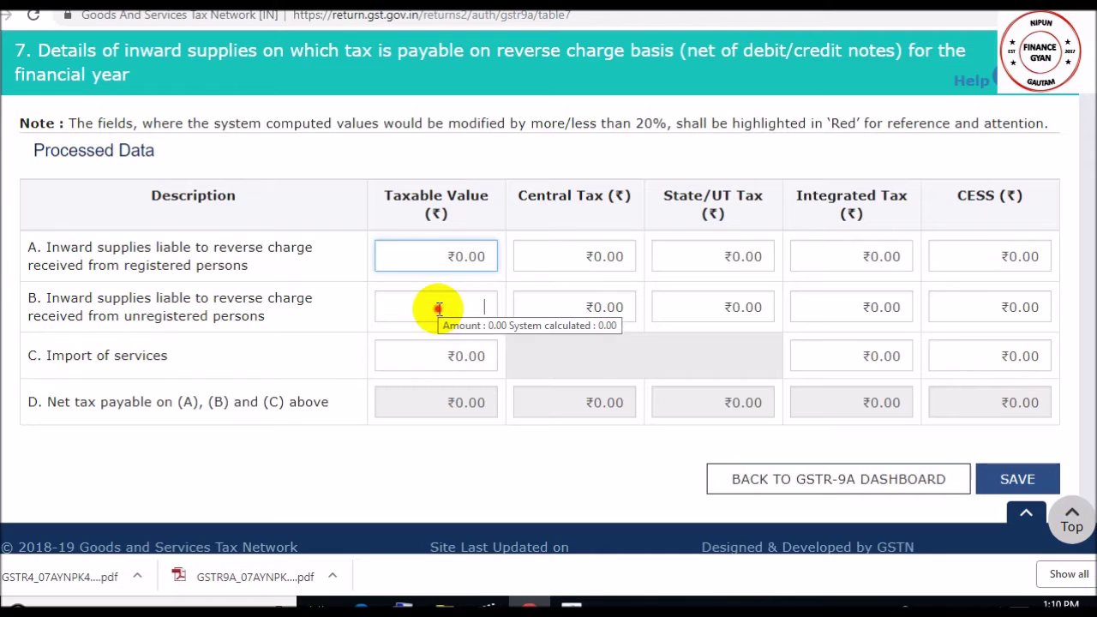
click(428, 365)
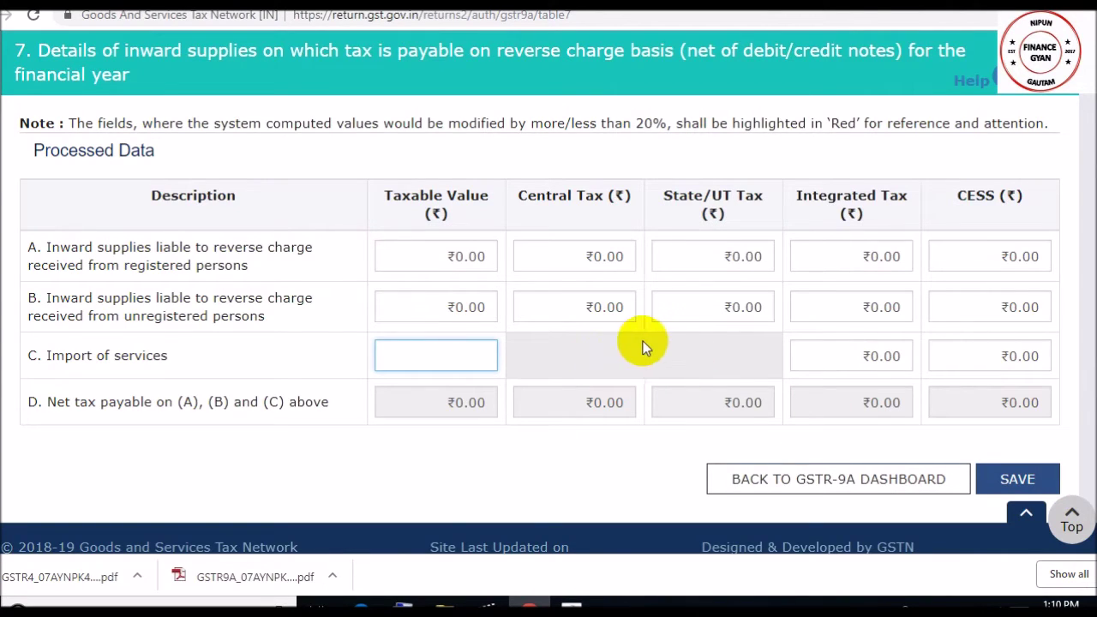
- Check the tax amount fields in table 7, save the table with zero amounts, and return to the GSTR-9A dashboard
click(589, 258)
click(694, 252)
click(821, 252)
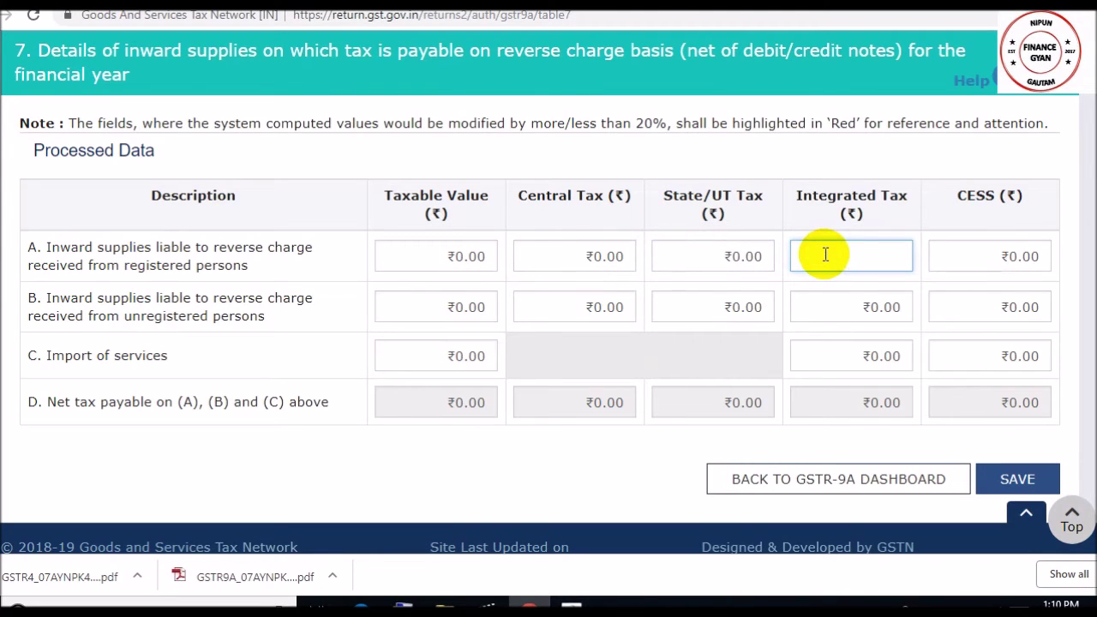
click(556, 305)
click(998, 482)
scroll(998, 480, down, 1)
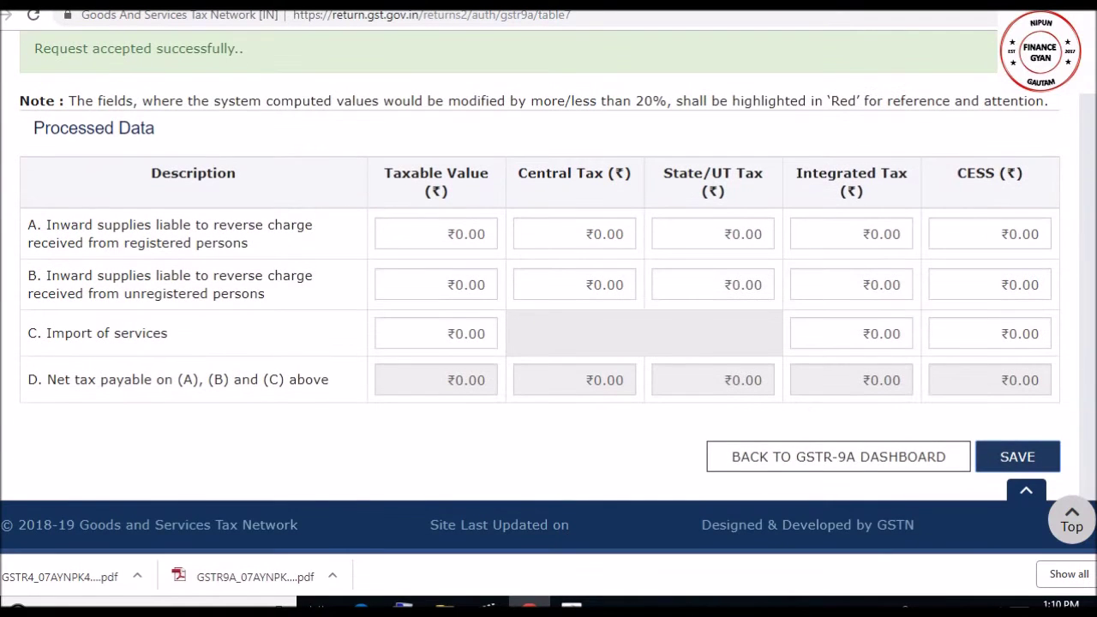
click(864, 472)
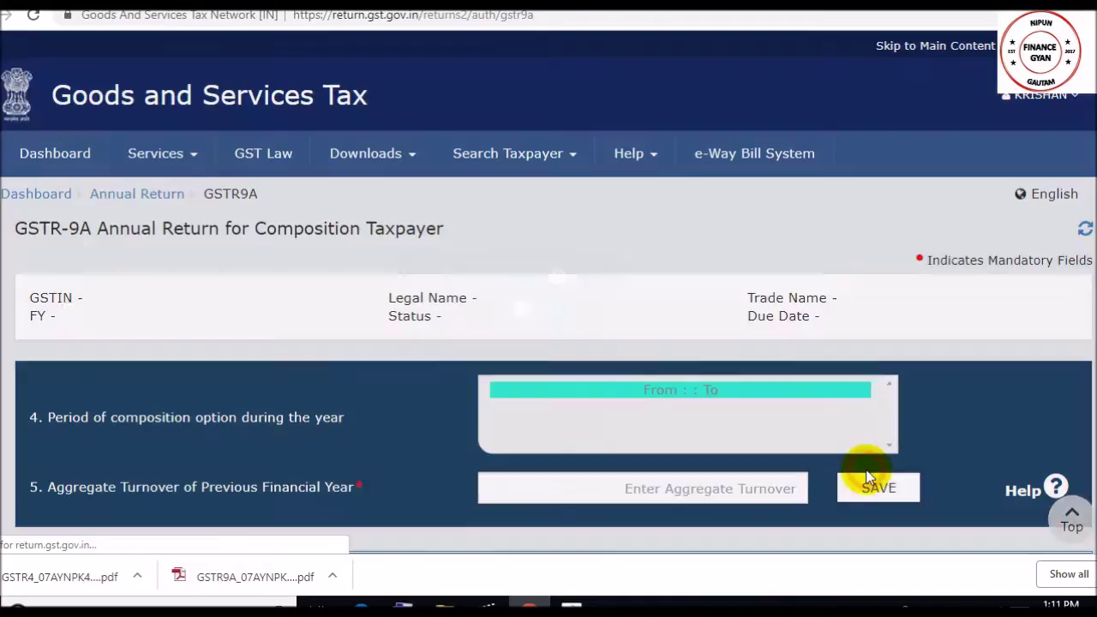
- Open table 8 on other inward supplies and check the taxable value and integrated tax fields for import of goods
scroll(549, 292, down, 7)
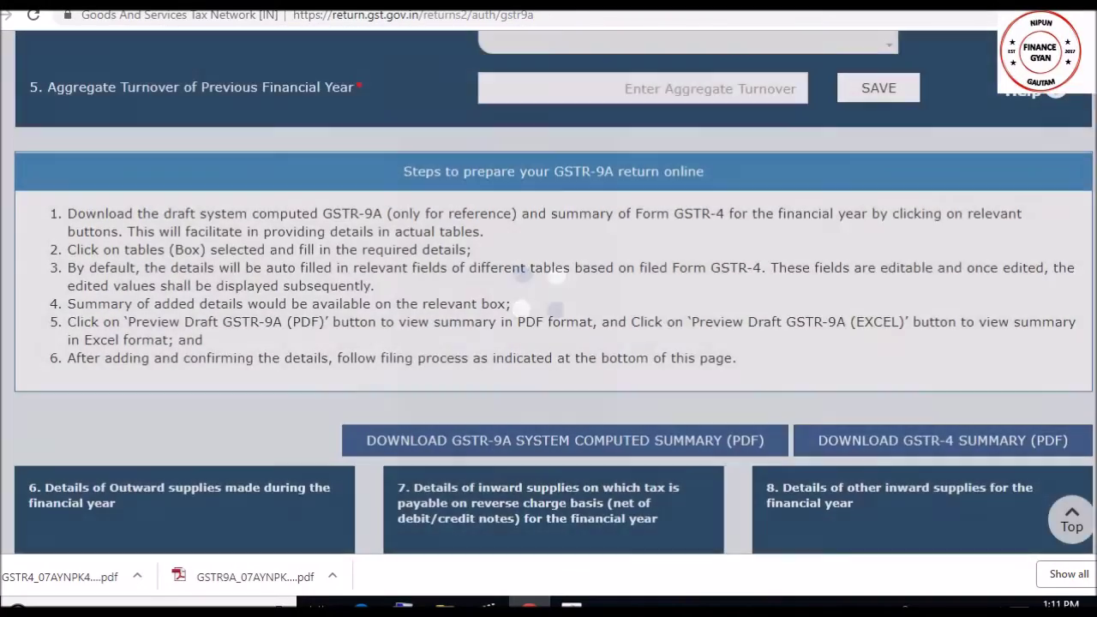
scroll(549, 292, down, 1)
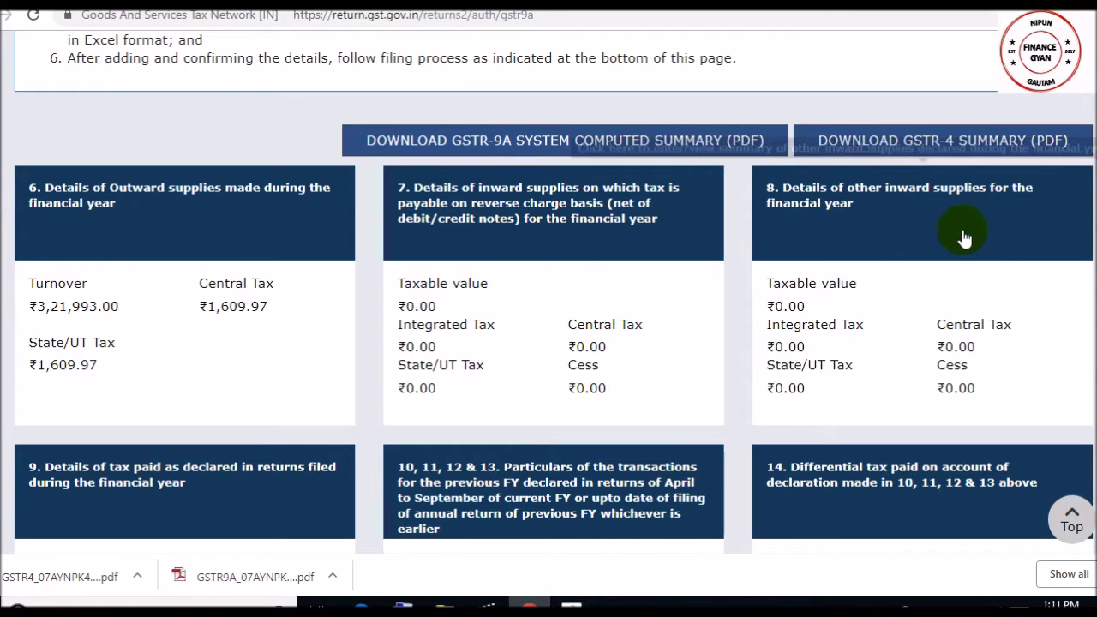
click(887, 349)
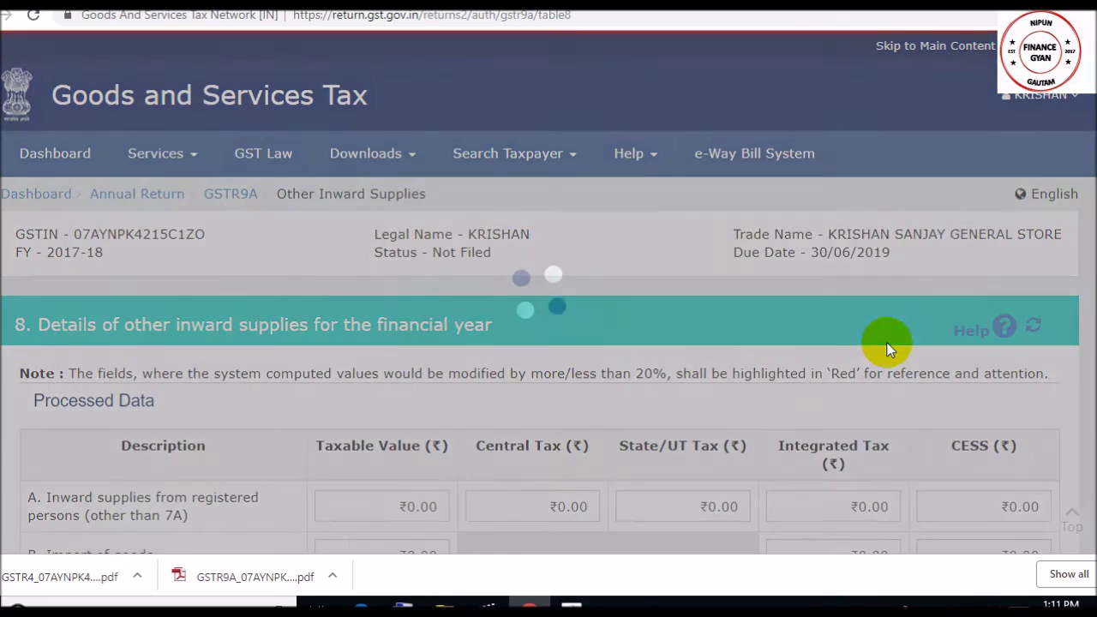
scroll(549, 291, down, 3)
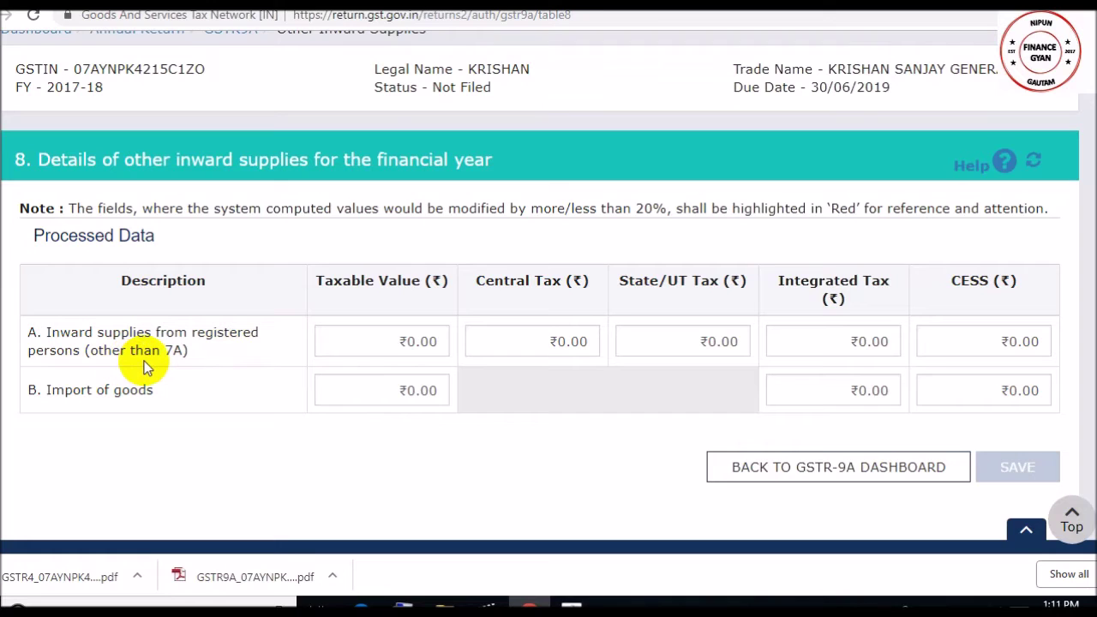
click(380, 394)
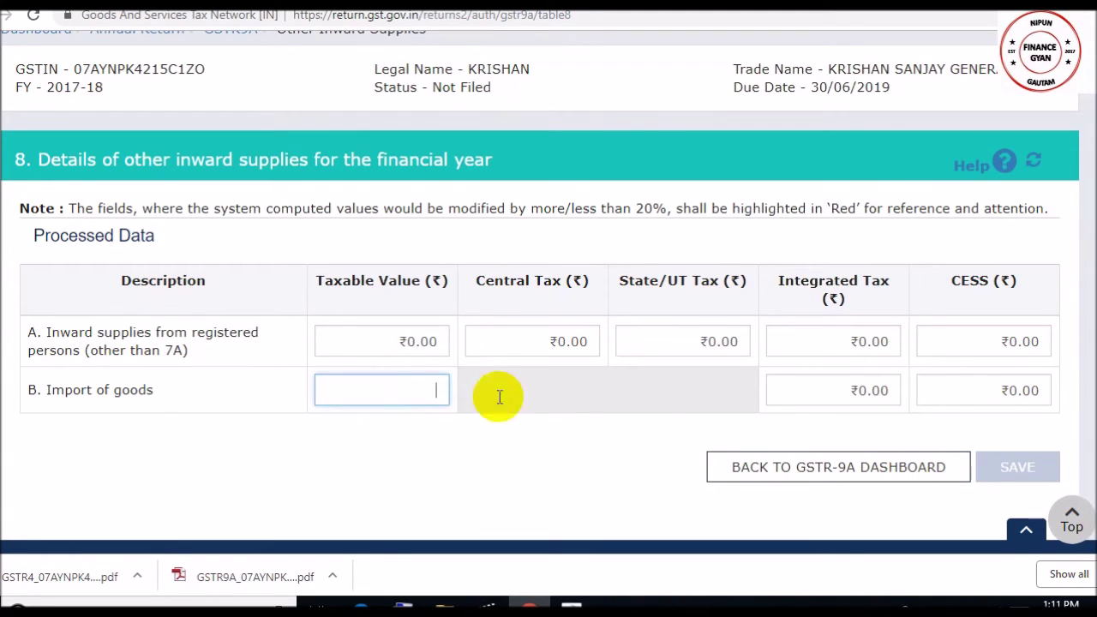
click(847, 393)
click(637, 467)
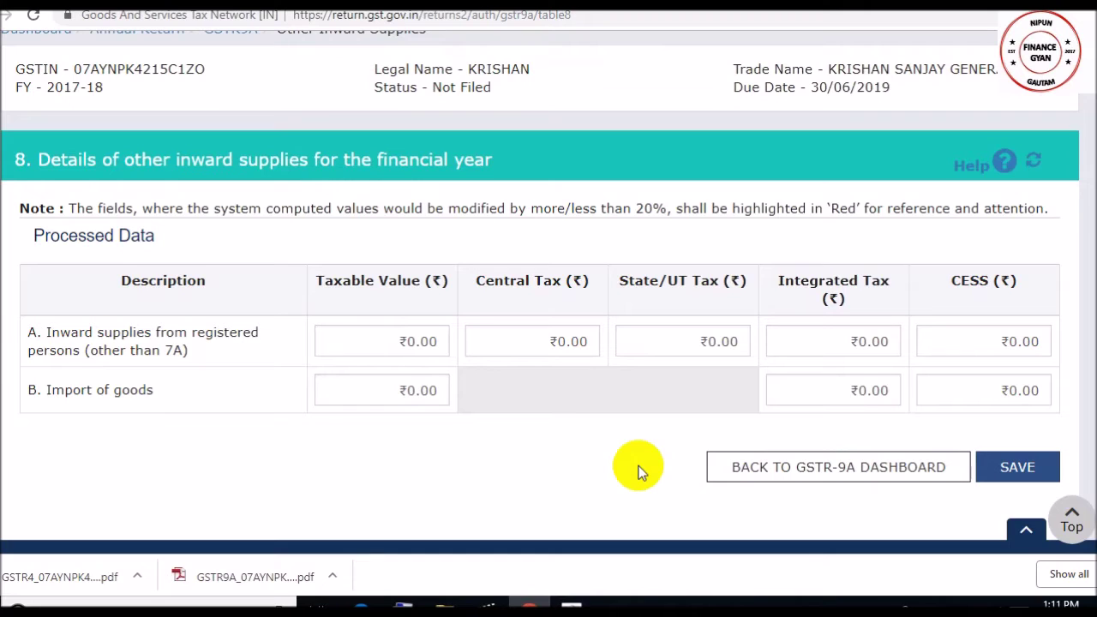
- Read row A on inward supplies from registered persons in table 8, and return to the GSTR-9A dashboard without saving
triple_click(127, 337)
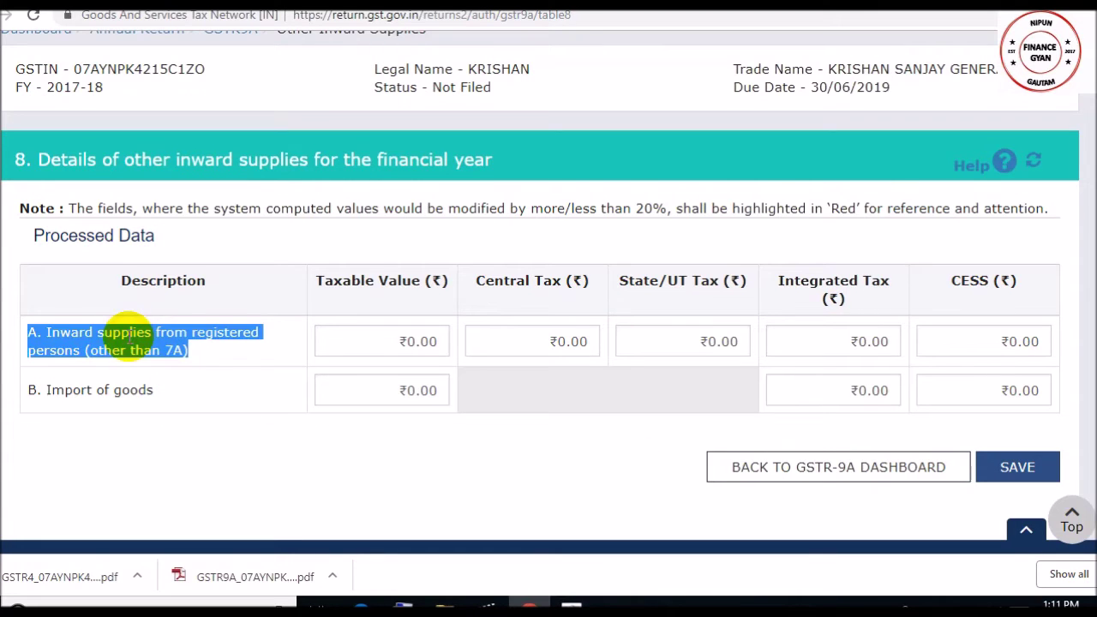
click(144, 340)
triple_click(150, 343)
click(153, 344)
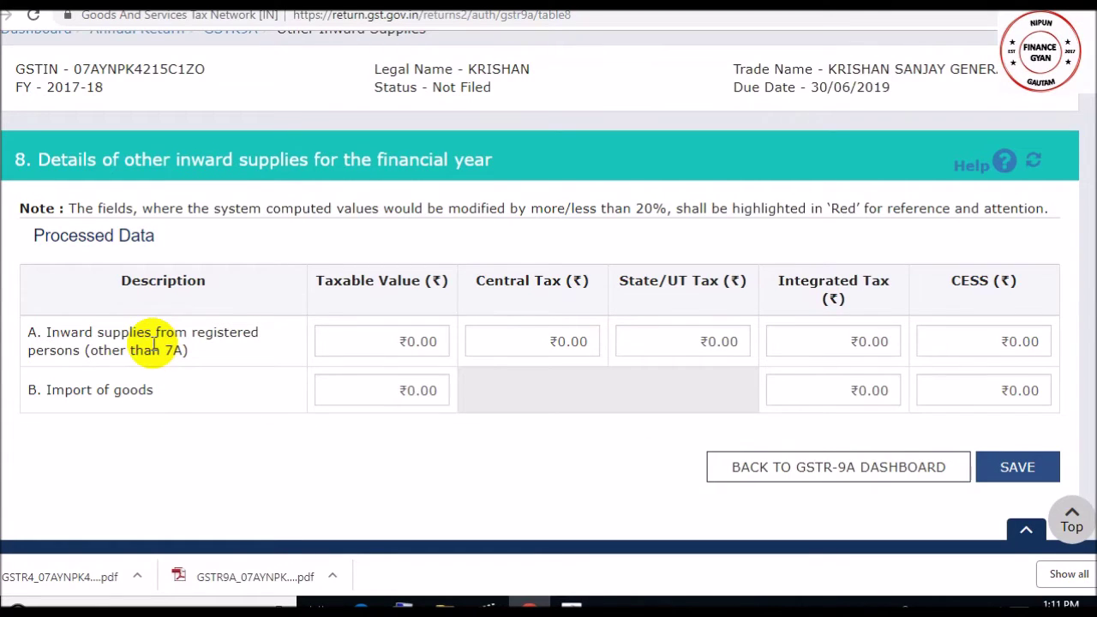
triple_click(130, 342)
click(154, 344)
click(840, 468)
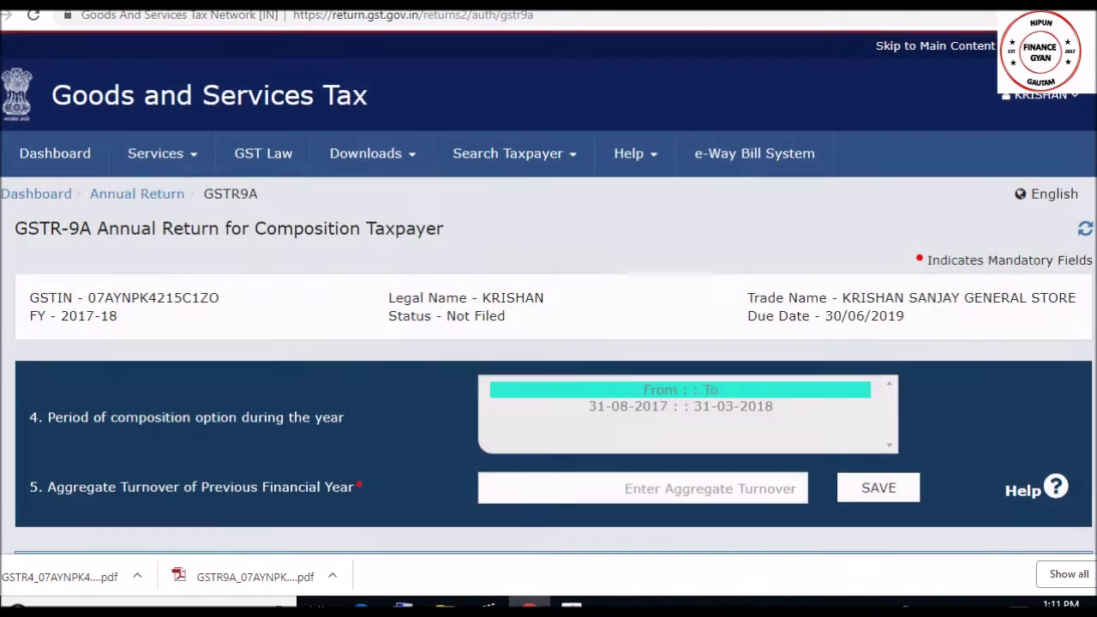
- Open table 9 on tax paid as declared in returns and check the payable fields for central, State/UT and integrated tax
scroll(549, 343, down, 7)
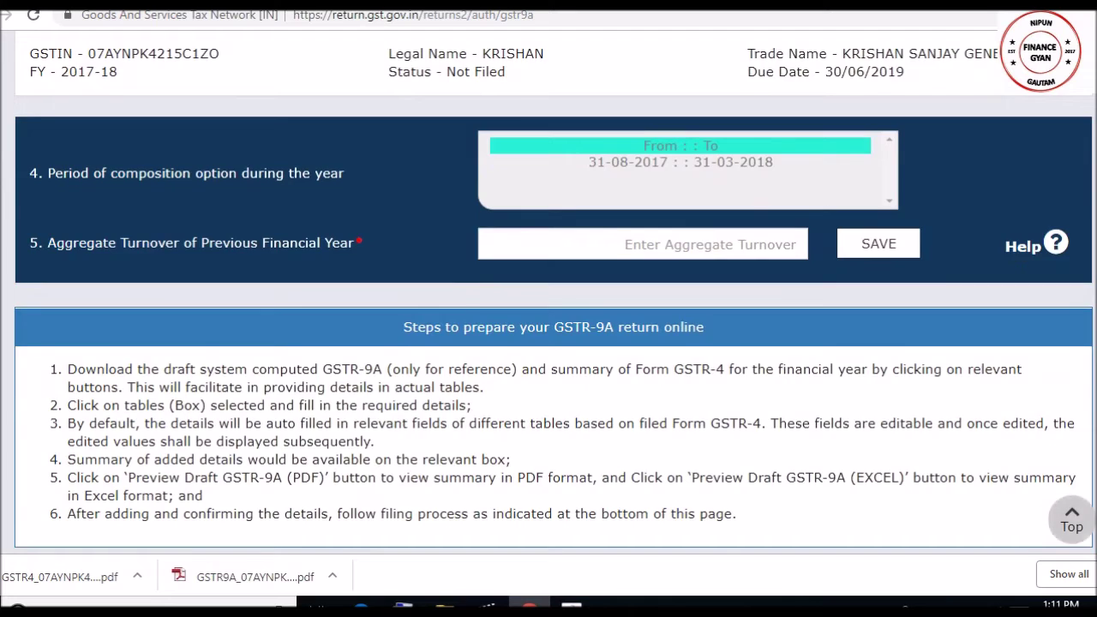
scroll(549, 343, down, 3)
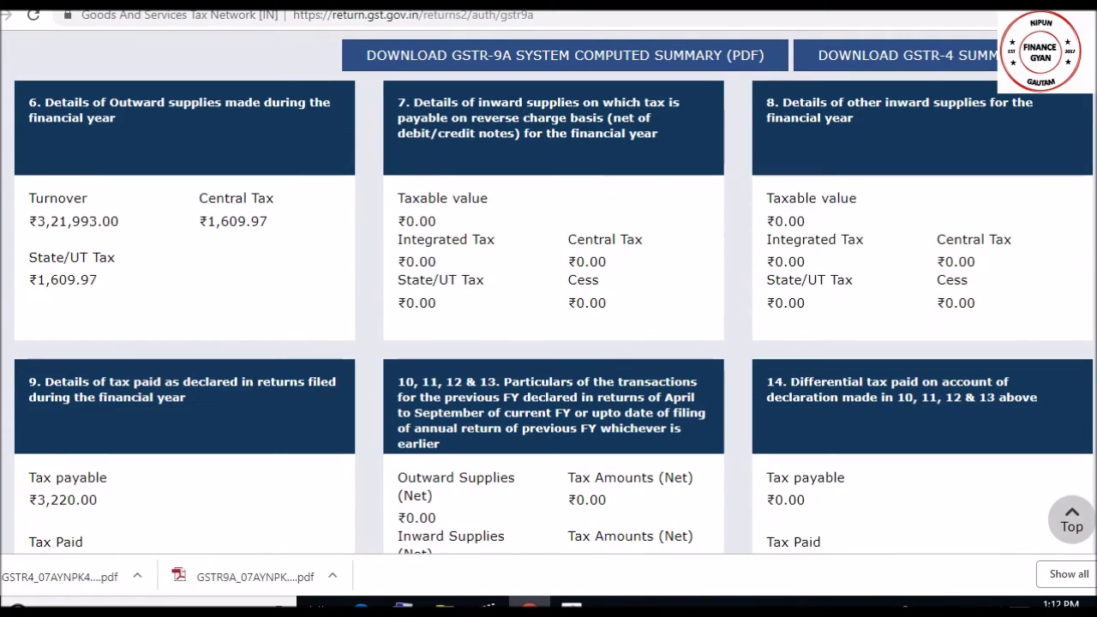
scroll(245, 304, down, 2)
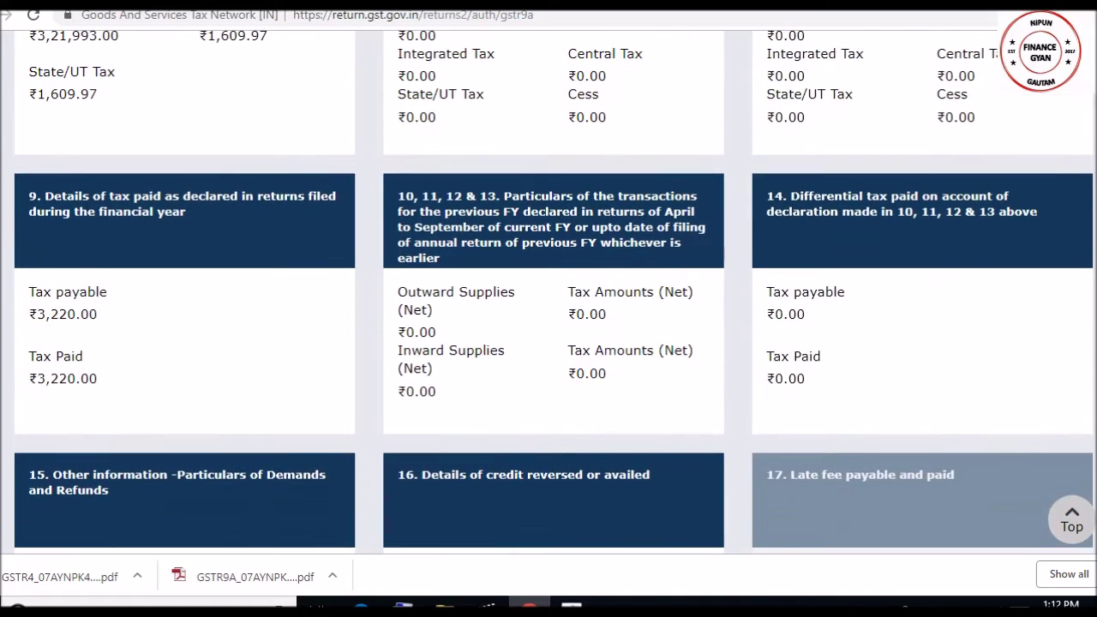
click(98, 251)
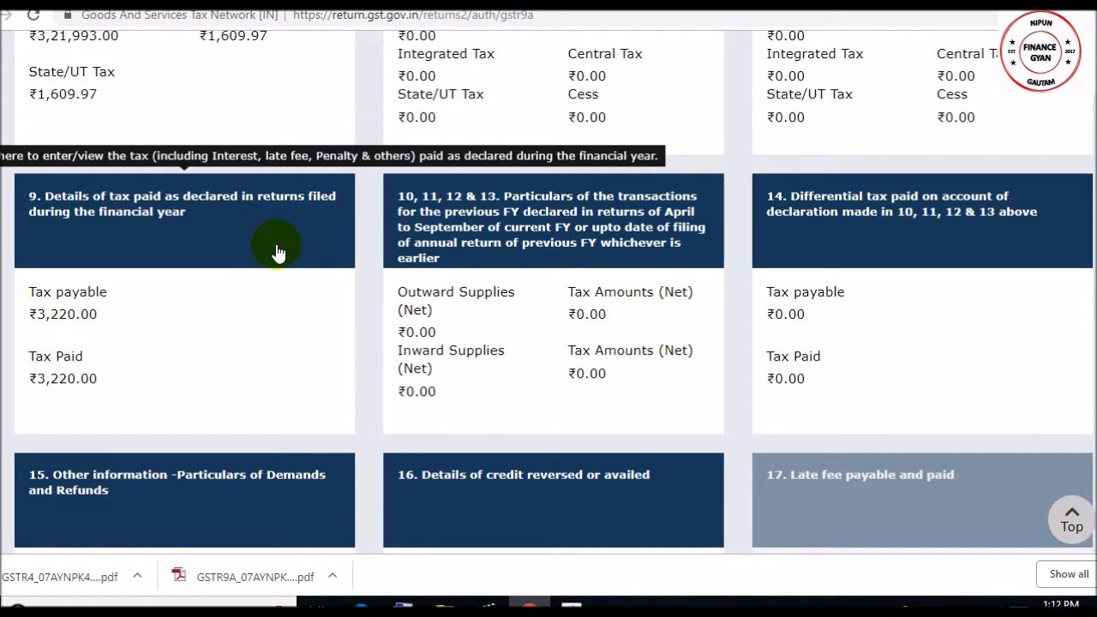
click(244, 332)
scroll(549, 343, down, 4)
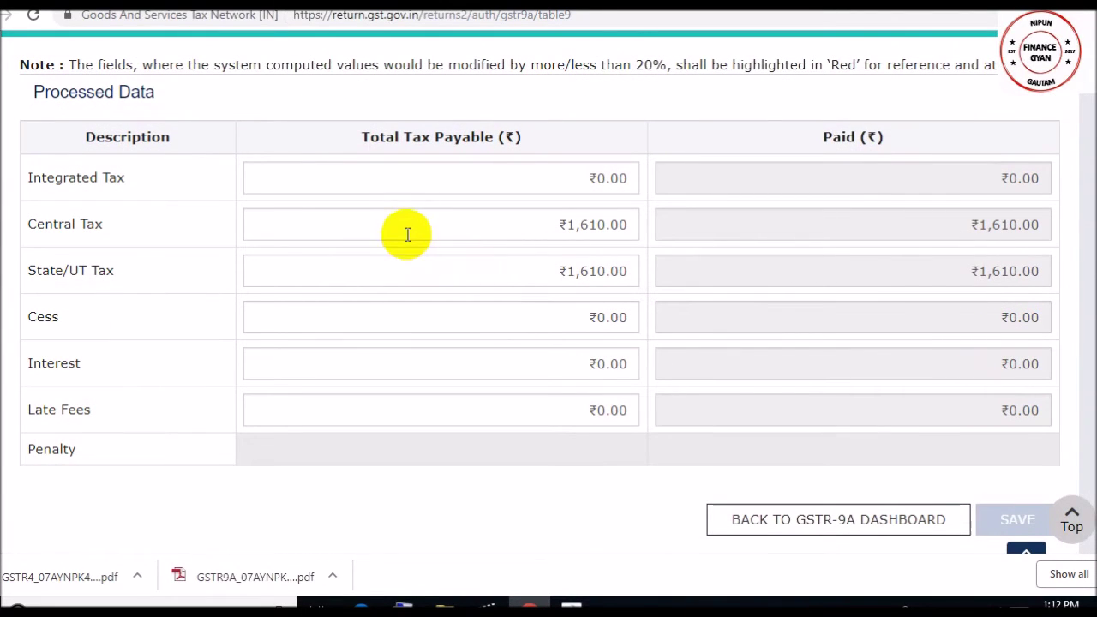
mouse_move(413, 228)
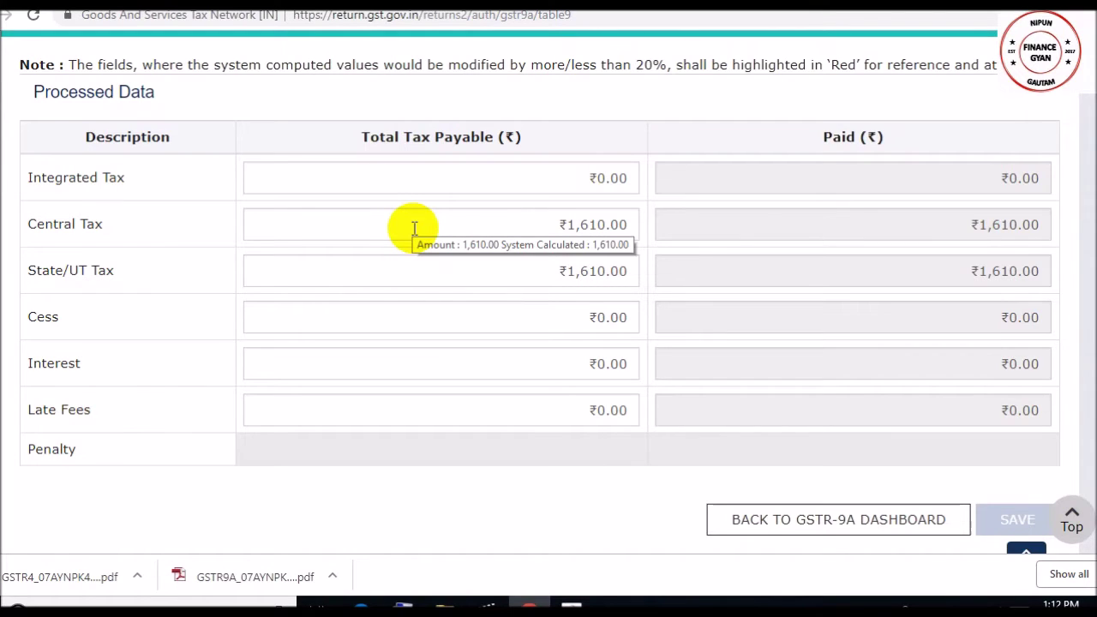
click(414, 228)
click(421, 275)
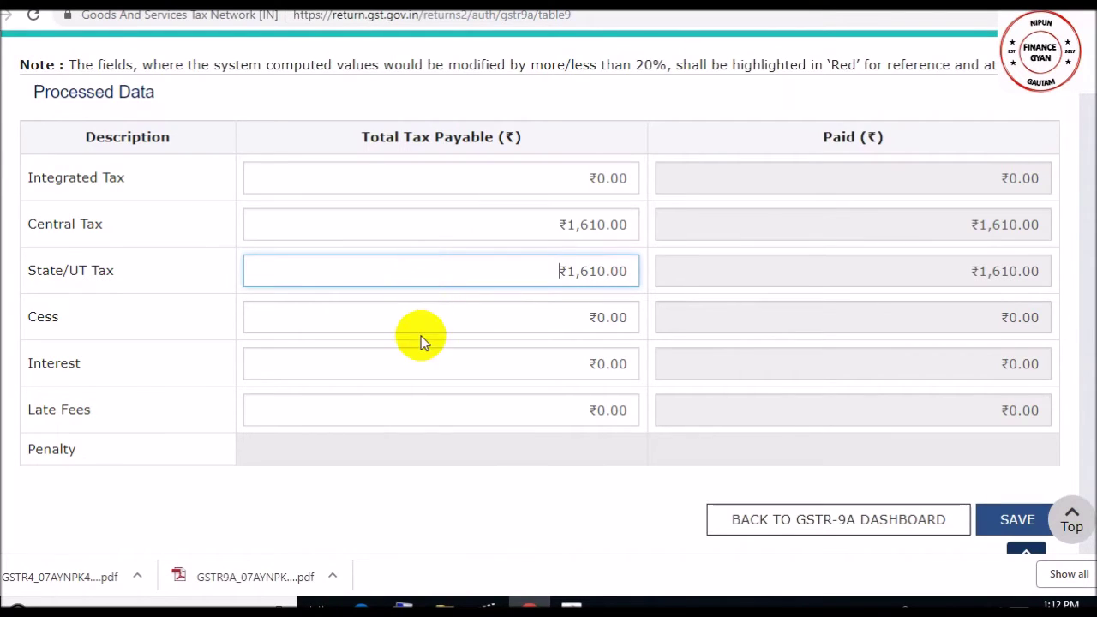
click(458, 177)
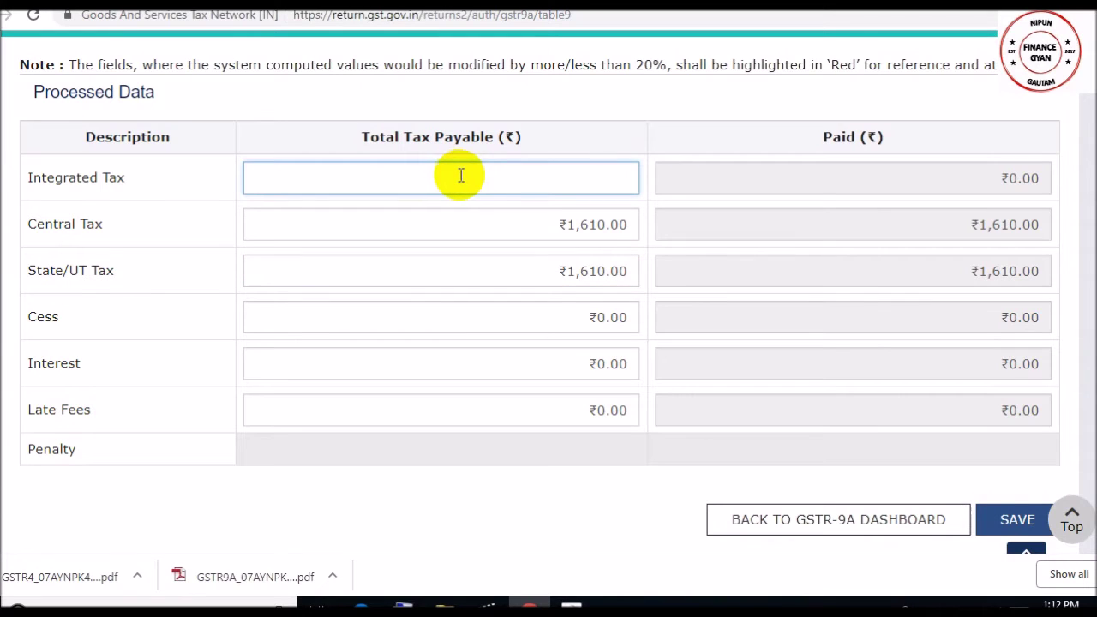
click(698, 130)
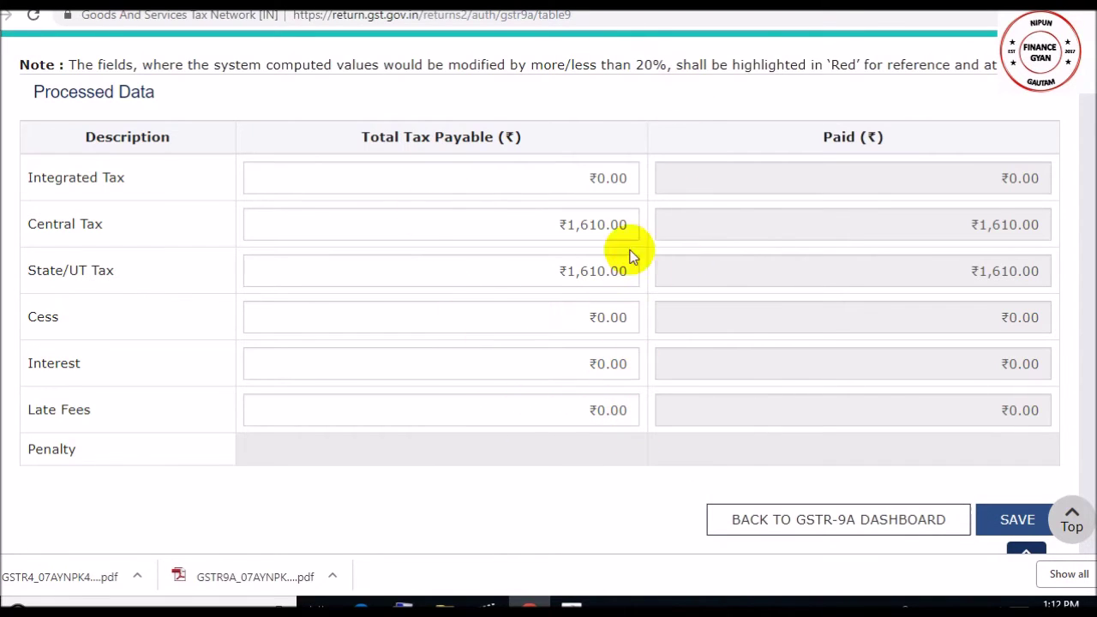
- Save table 9 with its auto-filled tax amounts and return to the GSTR-9A dashboard
click(1018, 520)
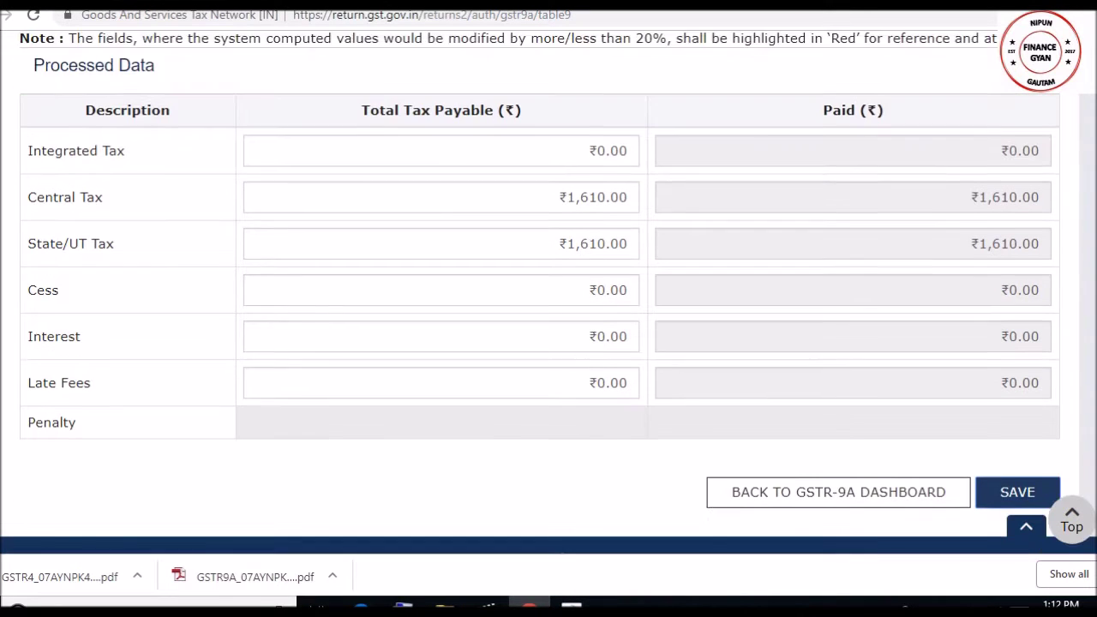
scroll(549, 295, down, 1)
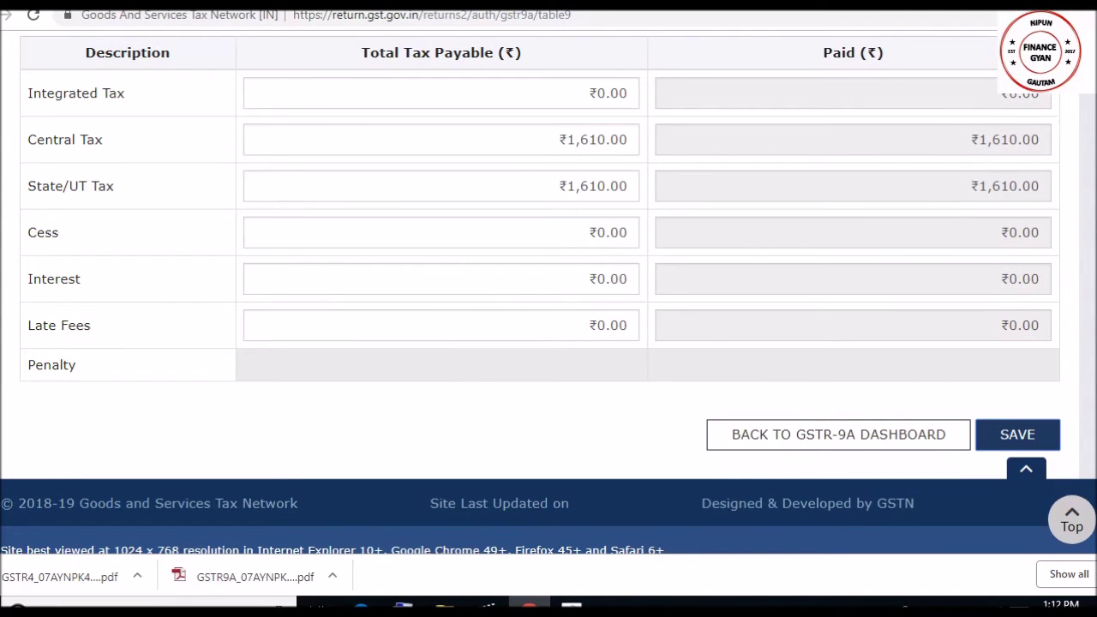
click(935, 439)
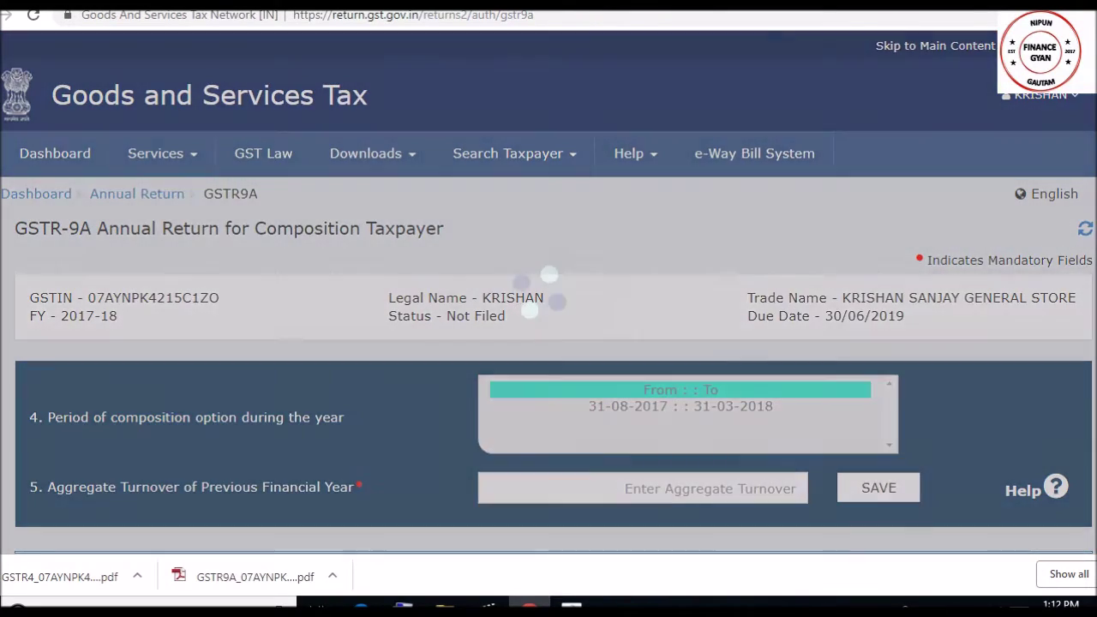
- Open tables 10 to 13 on previous-year transactions declared in current-year returns and look through all rows down to the total turnover
scroll(549, 343, down, 3)
scroll(548, 291, down, 6)
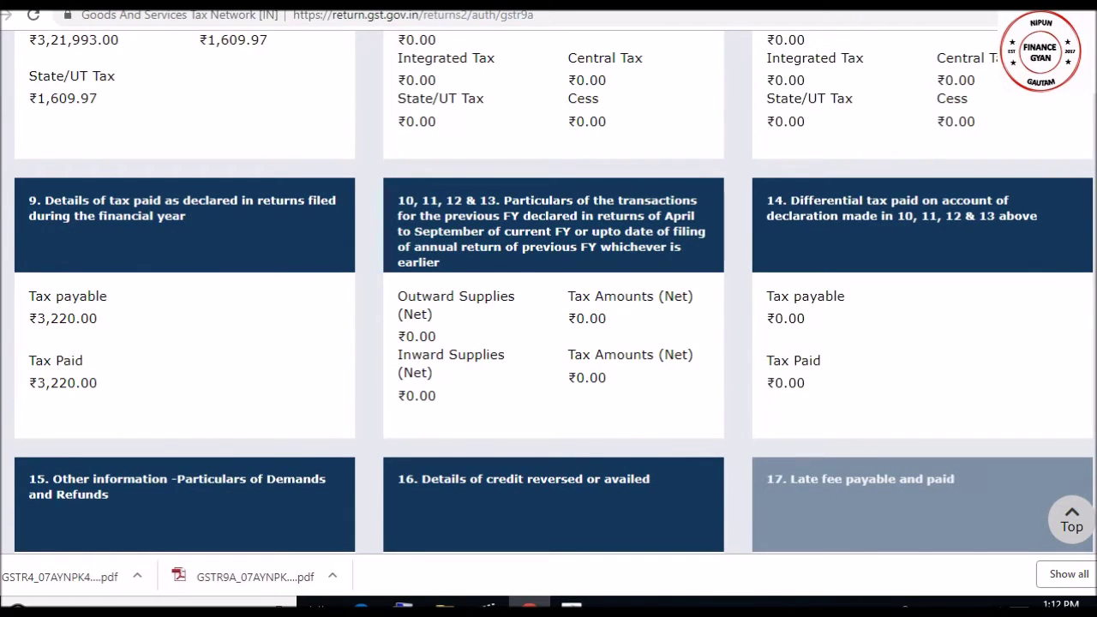
scroll(548, 291, down, 1)
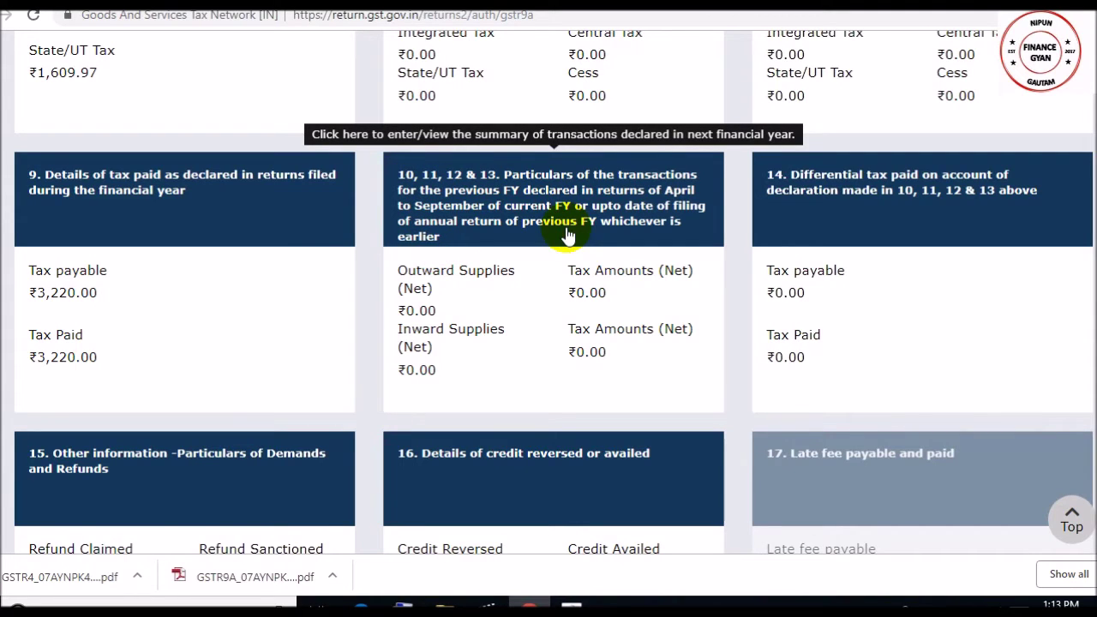
scroll(425, 177, down, 1)
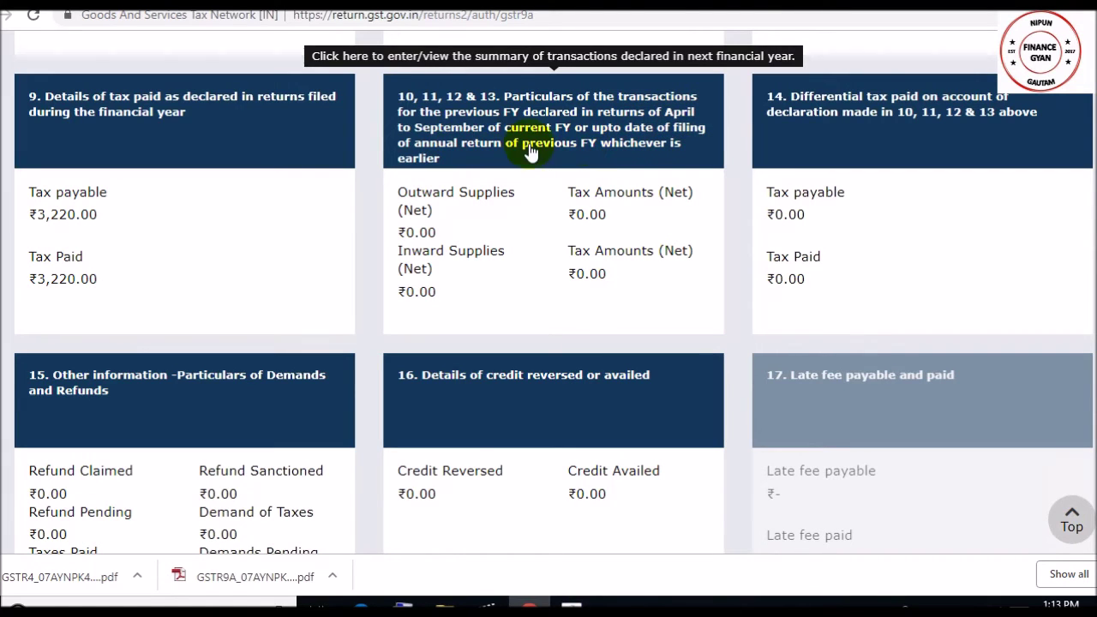
click(588, 214)
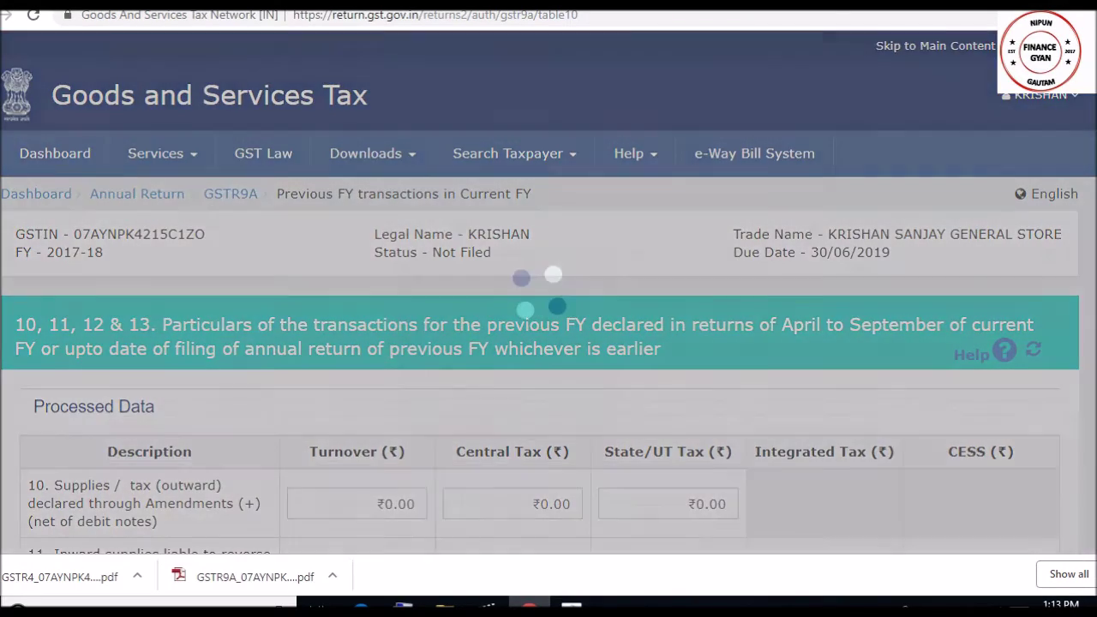
scroll(548, 343, down, 3)
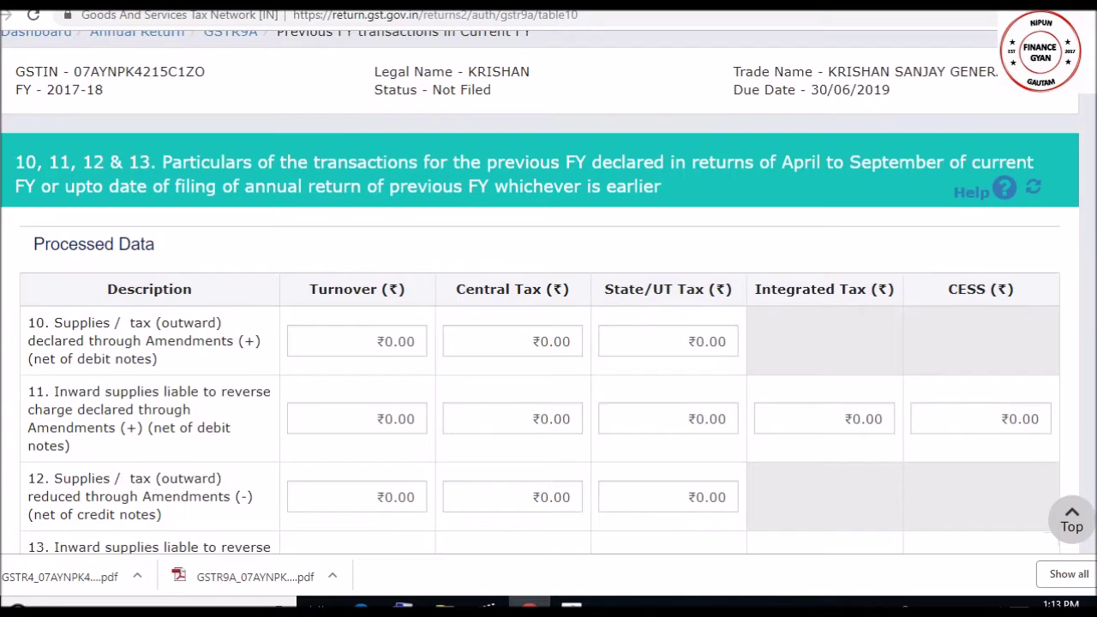
scroll(549, 343, down, 1)
scroll(549, 343, down, 1)
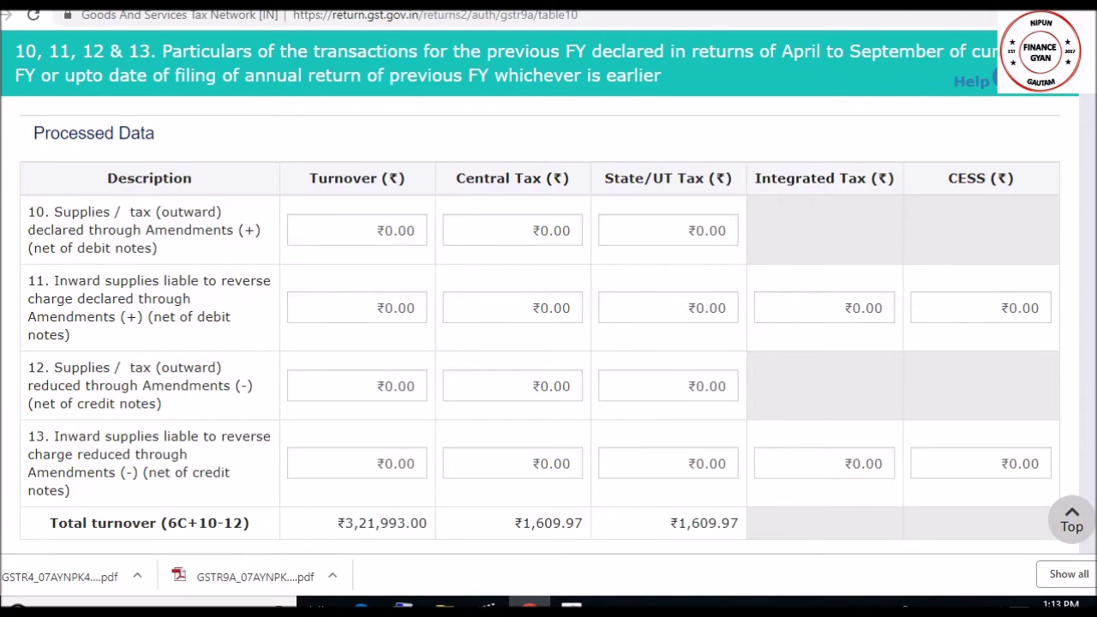
scroll(549, 343, down, 1)
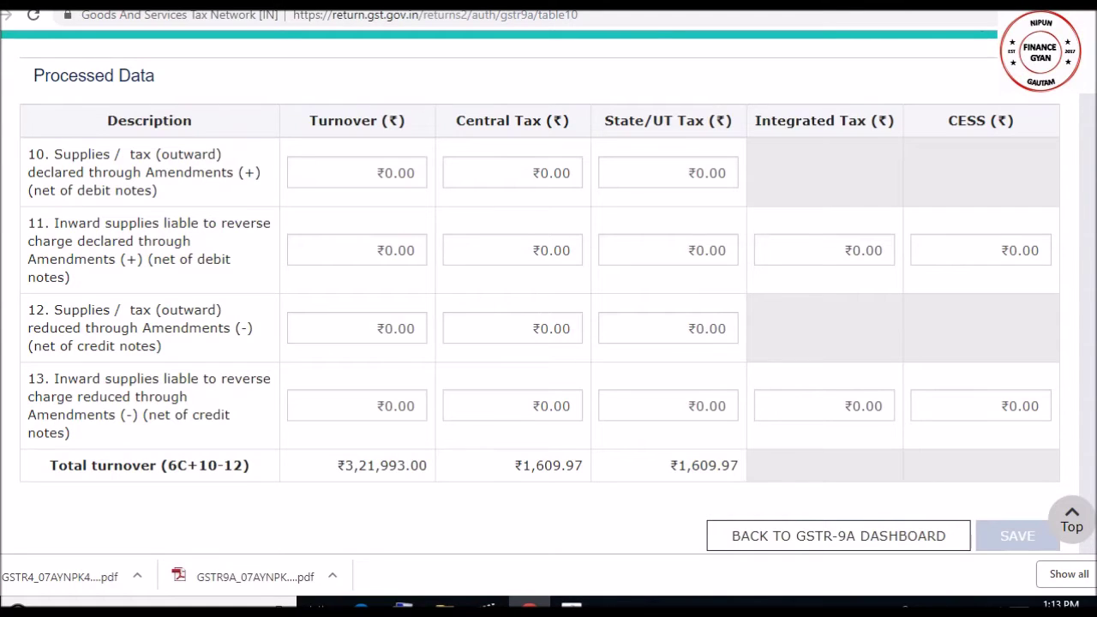
- Examine row 10 with its turnover field, row 11 on reverse charge amendments, and row 12 on outward supplies reduced through amendments
triple_click(152, 172)
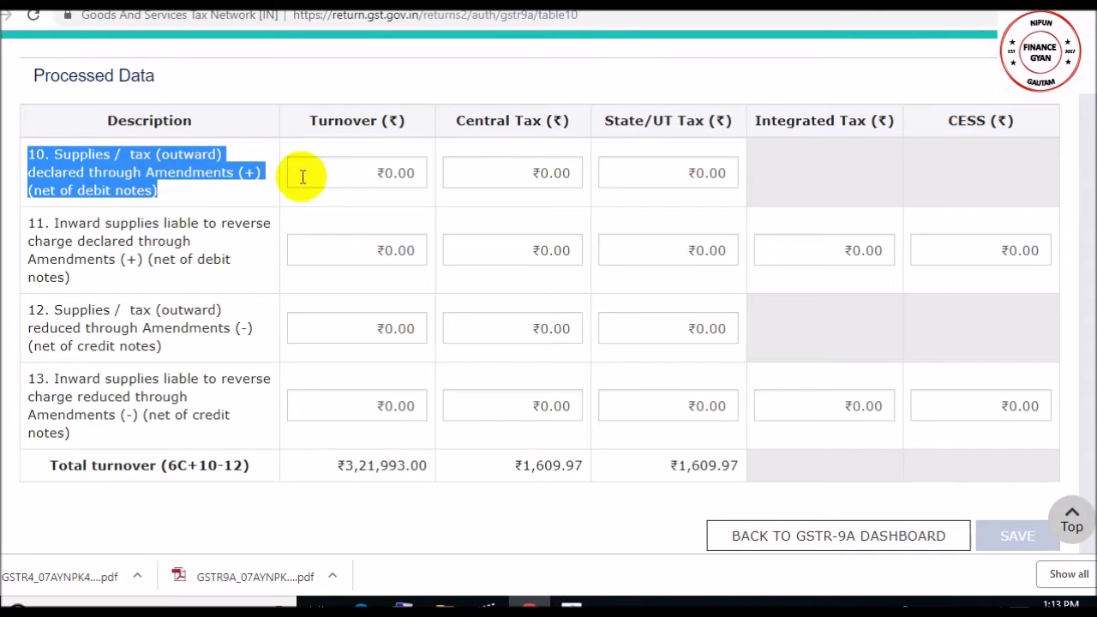
click(358, 176)
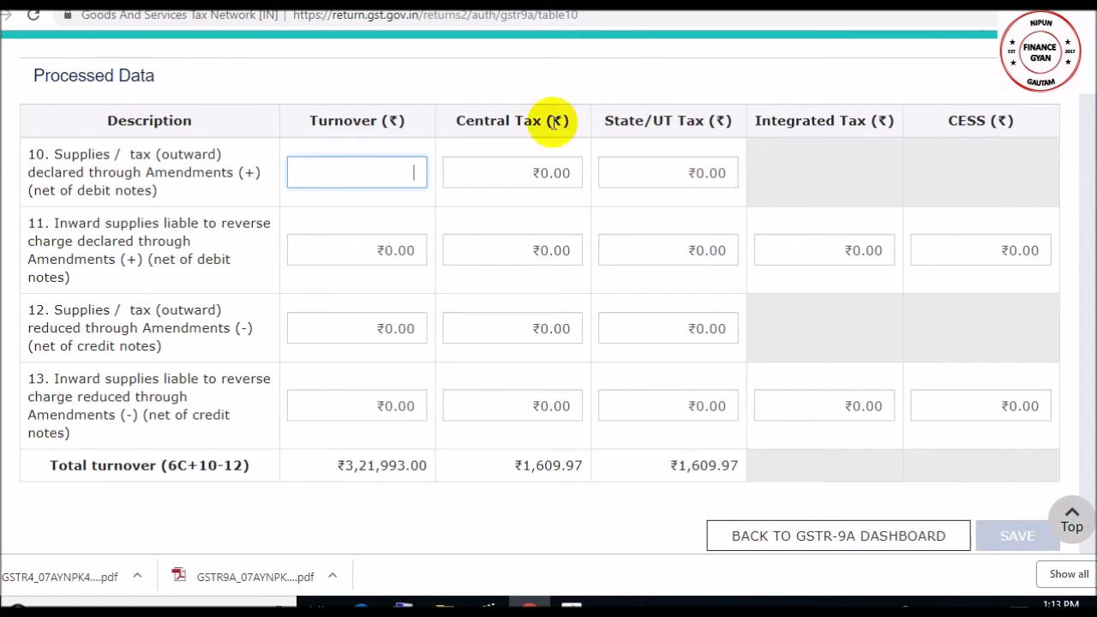
click(161, 265)
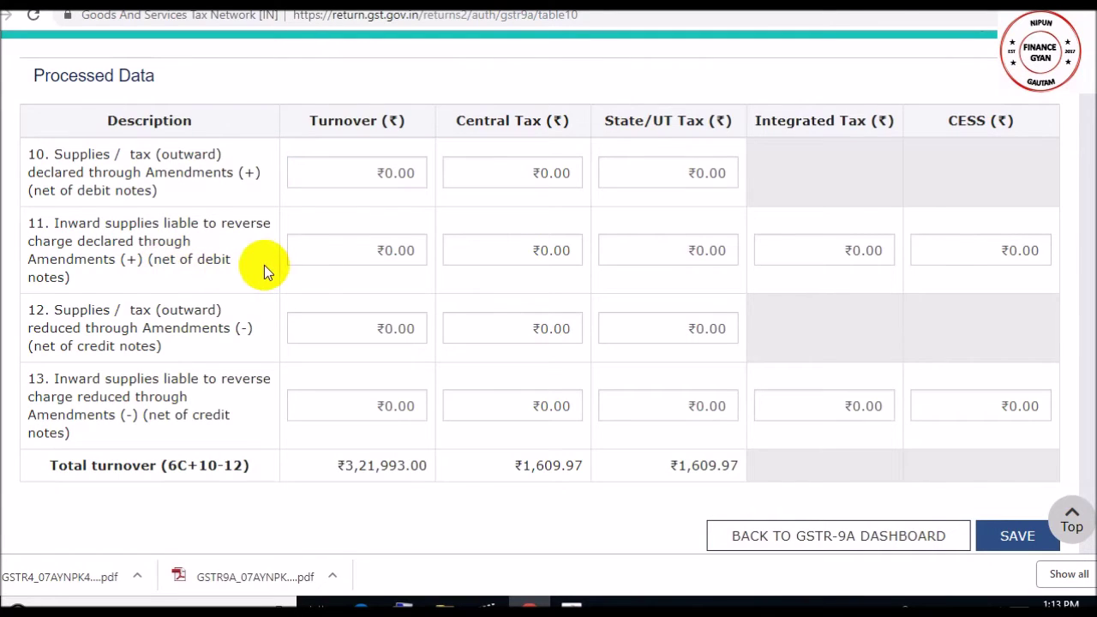
double_click(160, 262)
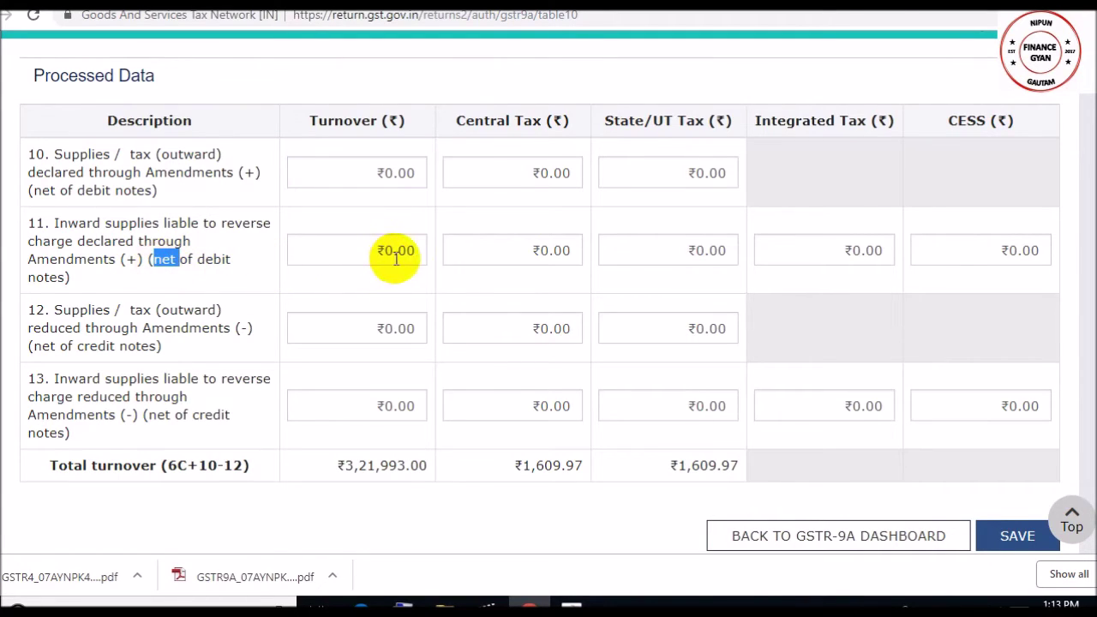
click(232, 257)
triple_click(168, 324)
click(162, 326)
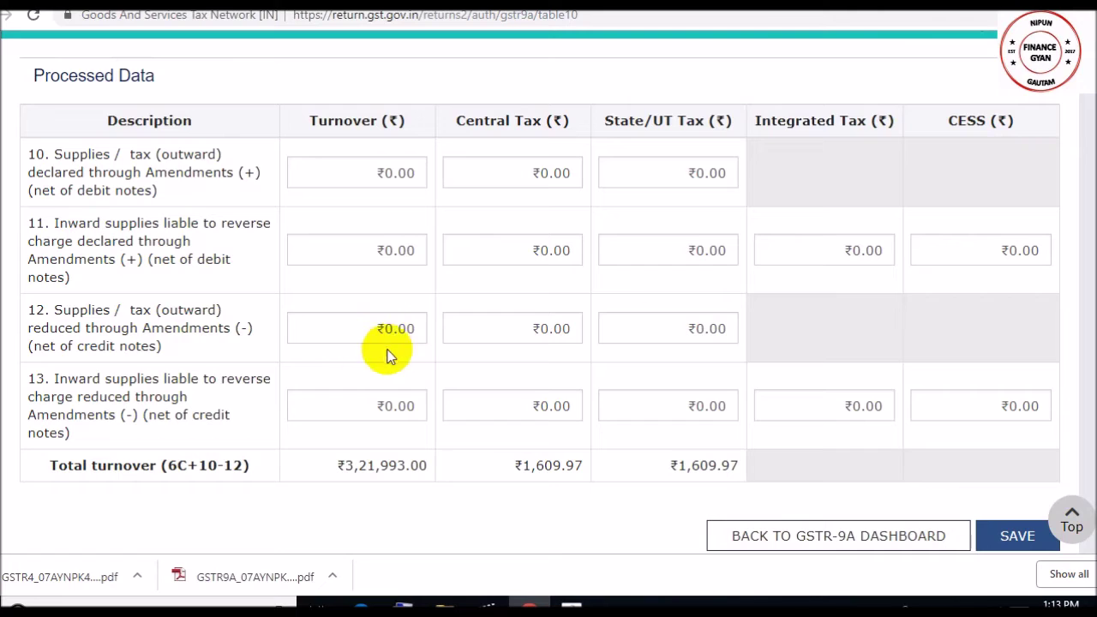
triple_click(118, 352)
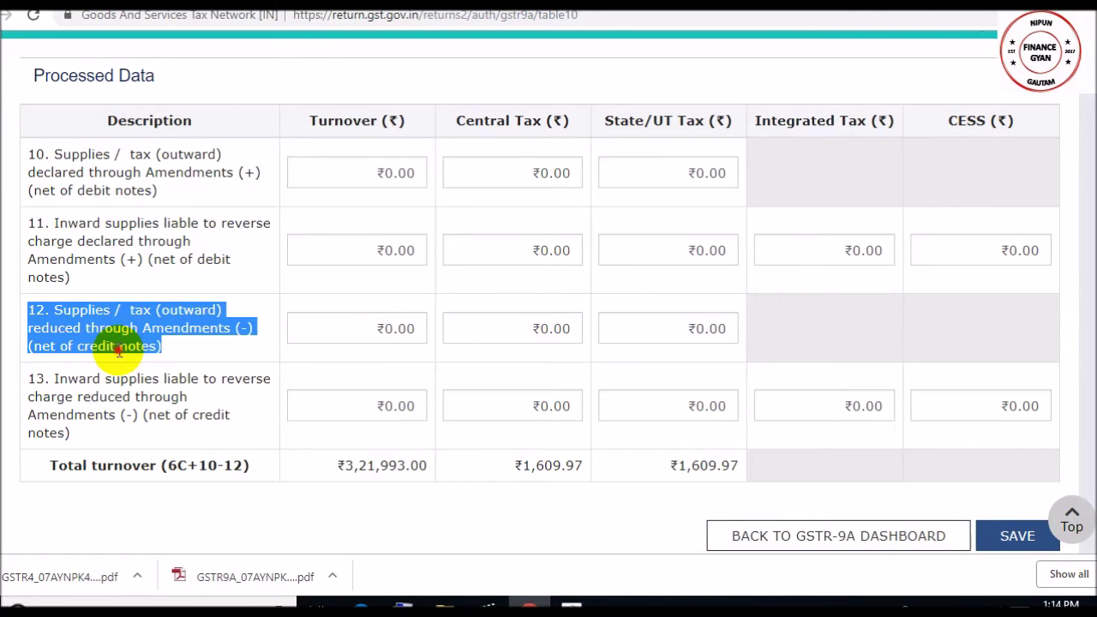
click(86, 347)
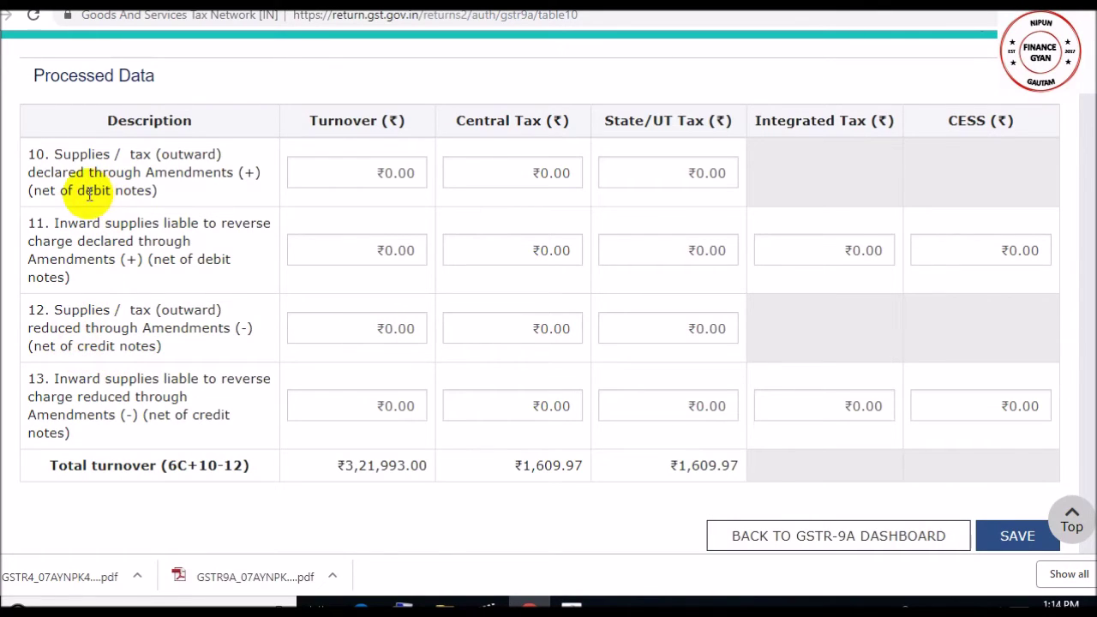
- Examine the debit notes wording in row 10 and the description of row 13 on reverse charge supplies reduced through amendments
drag(79, 190, 153, 196)
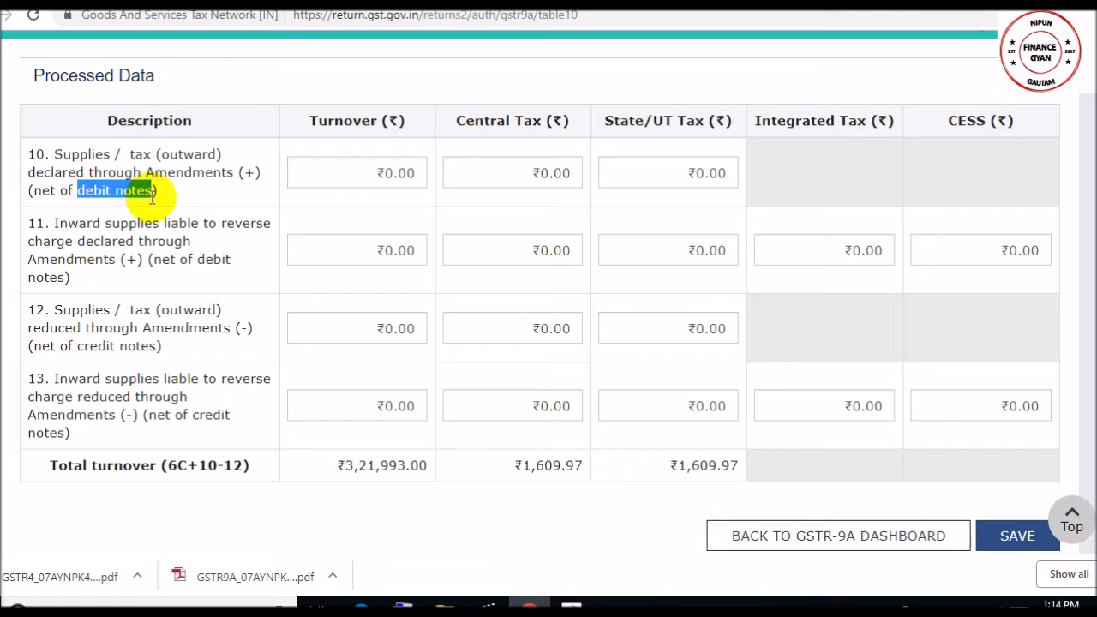
triple_click(95, 192)
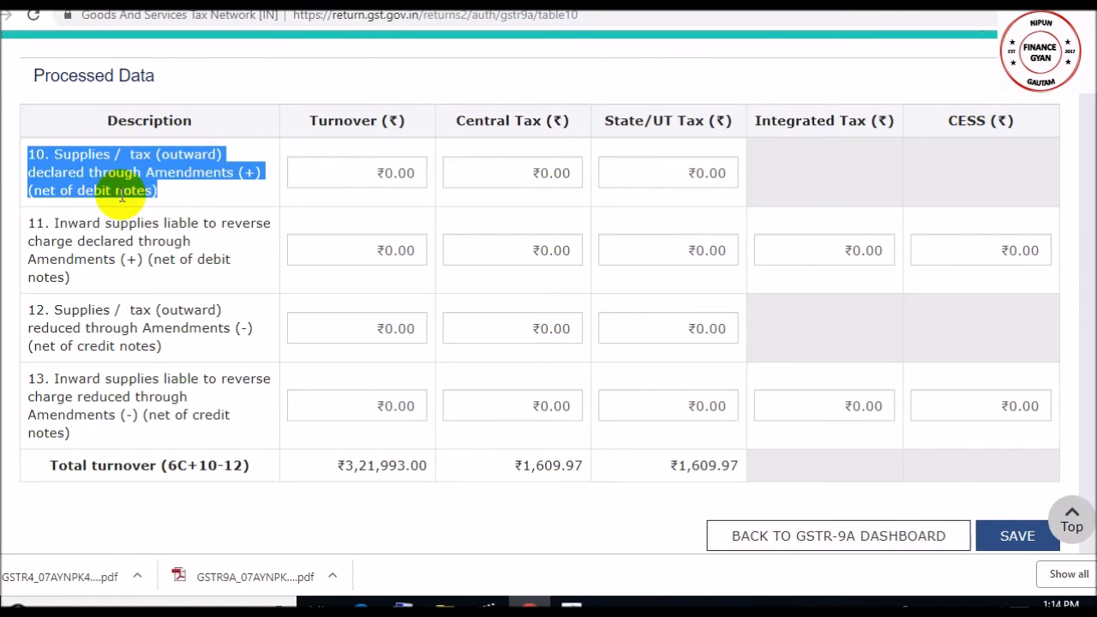
double_click(126, 192)
click(126, 192)
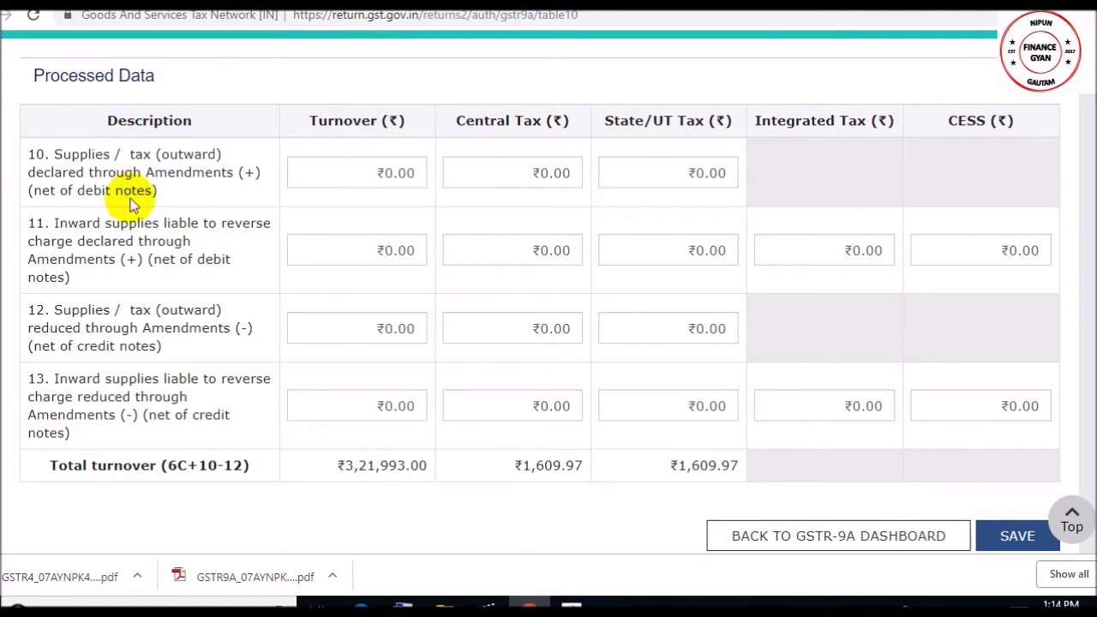
triple_click(117, 397)
click(117, 398)
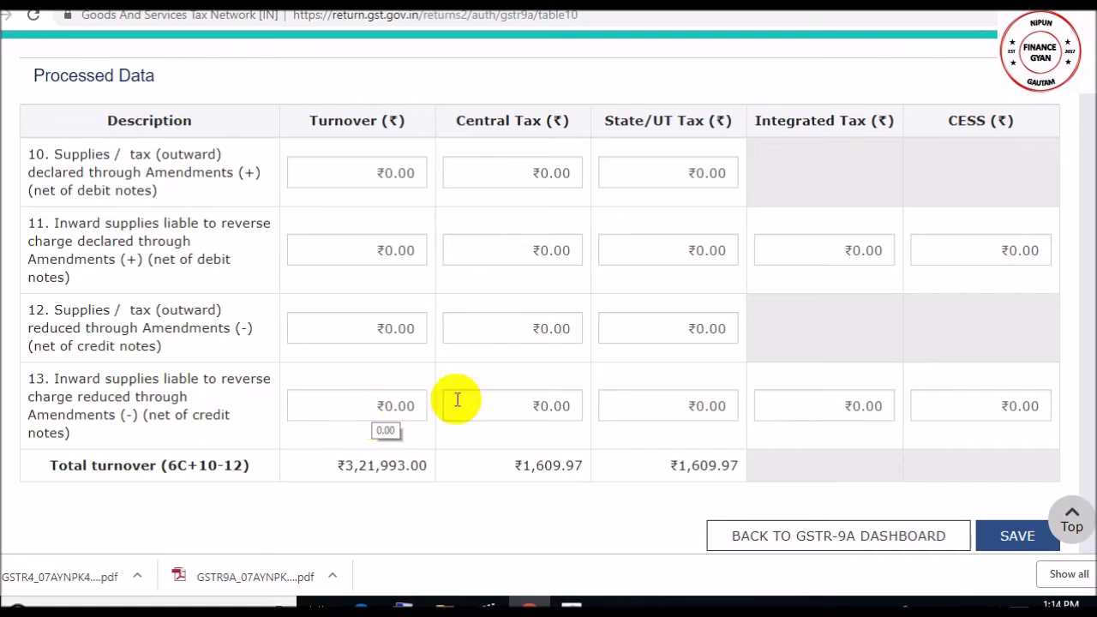
- Save tables 10 to 13 with zero amendment amounts and return to the GSTR-9A dashboard
click(1008, 538)
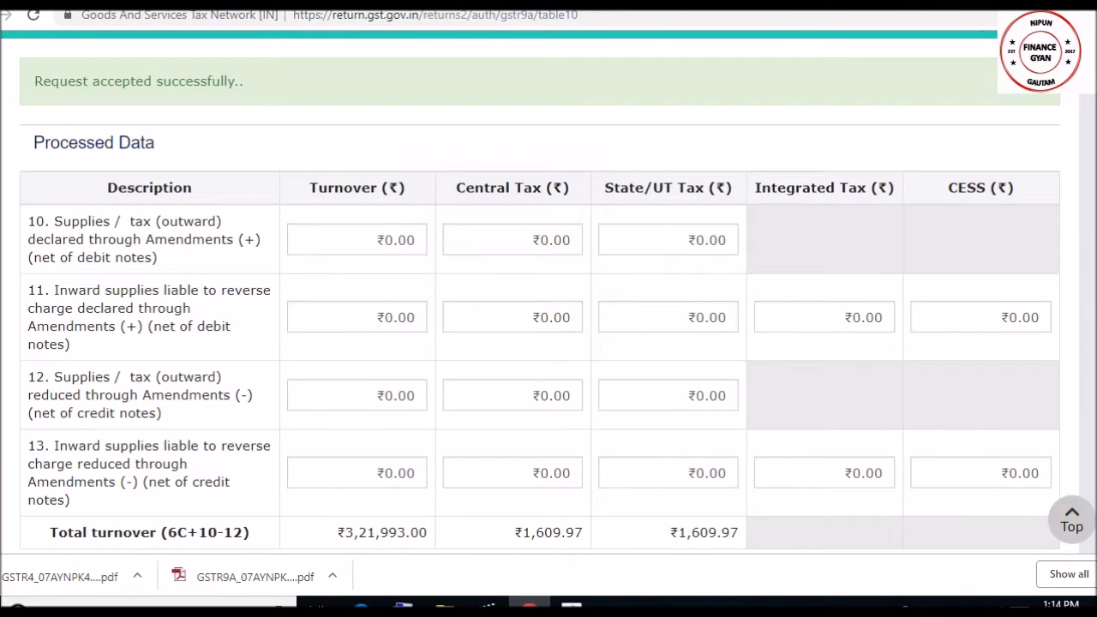
scroll(549, 309, down, 3)
click(902, 416)
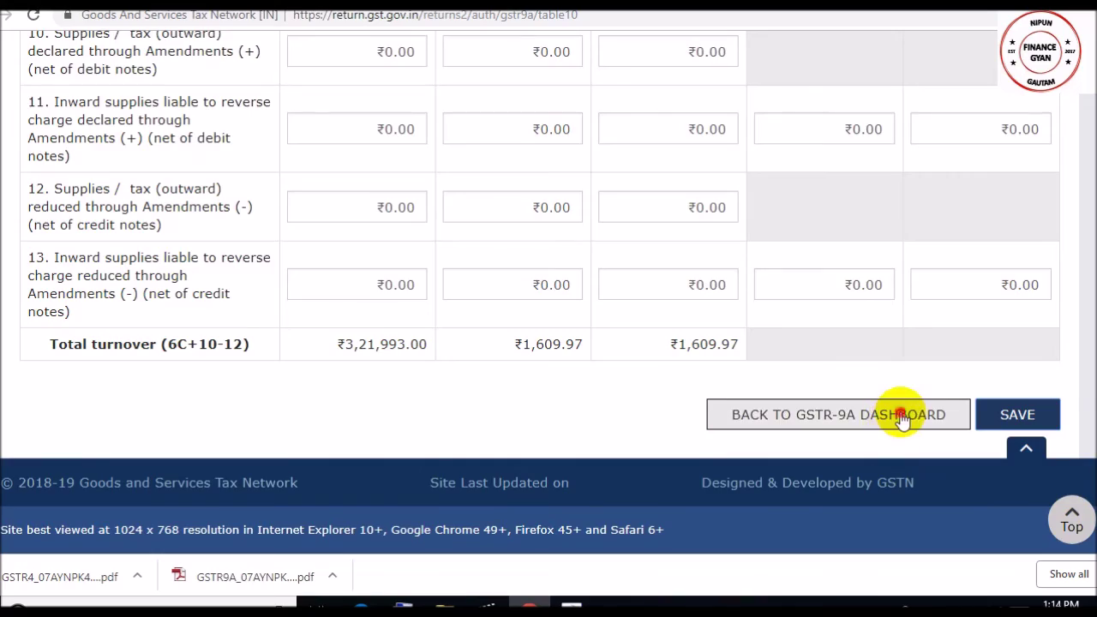
- Open table 14 on differential tax, look through its payable and paid fields, and return to the dashboard without saving
scroll(910, 403, down, 5)
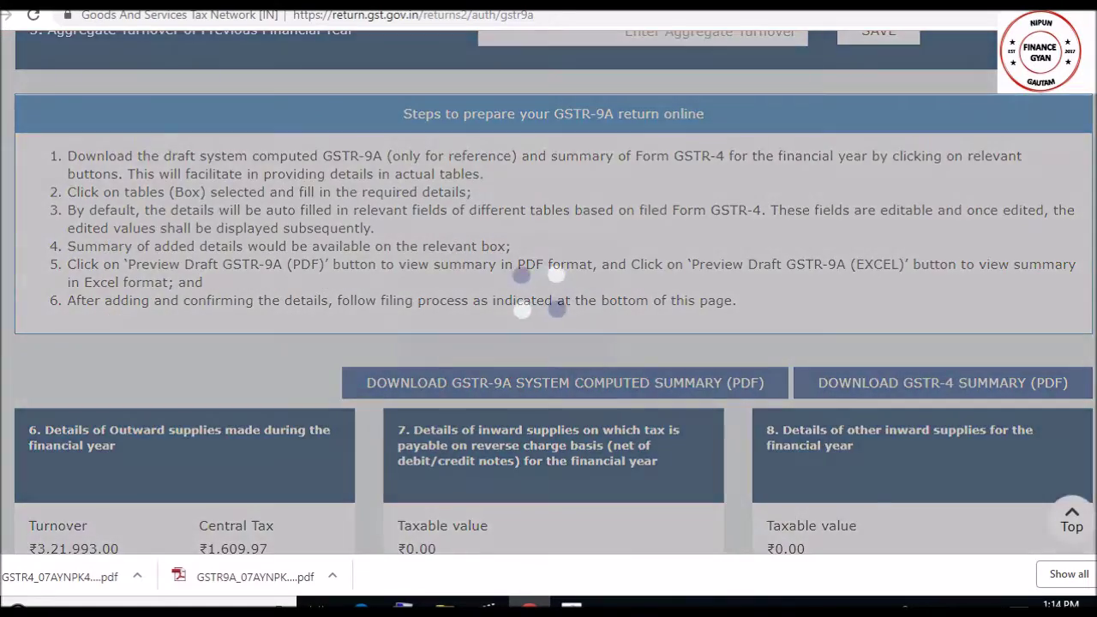
scroll(549, 309, down, 7)
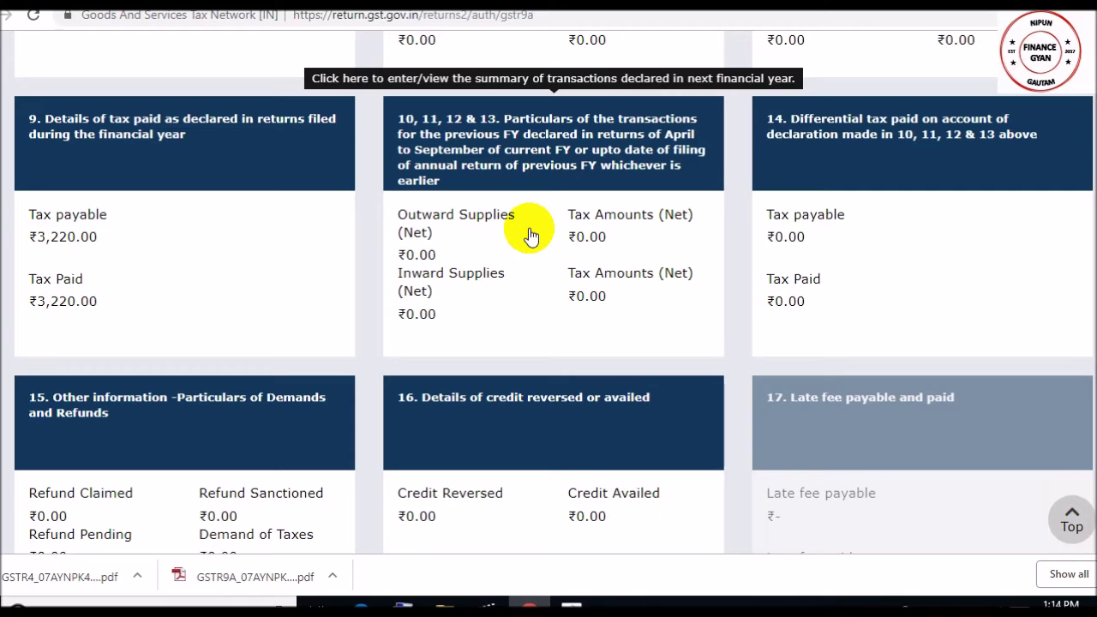
click(906, 235)
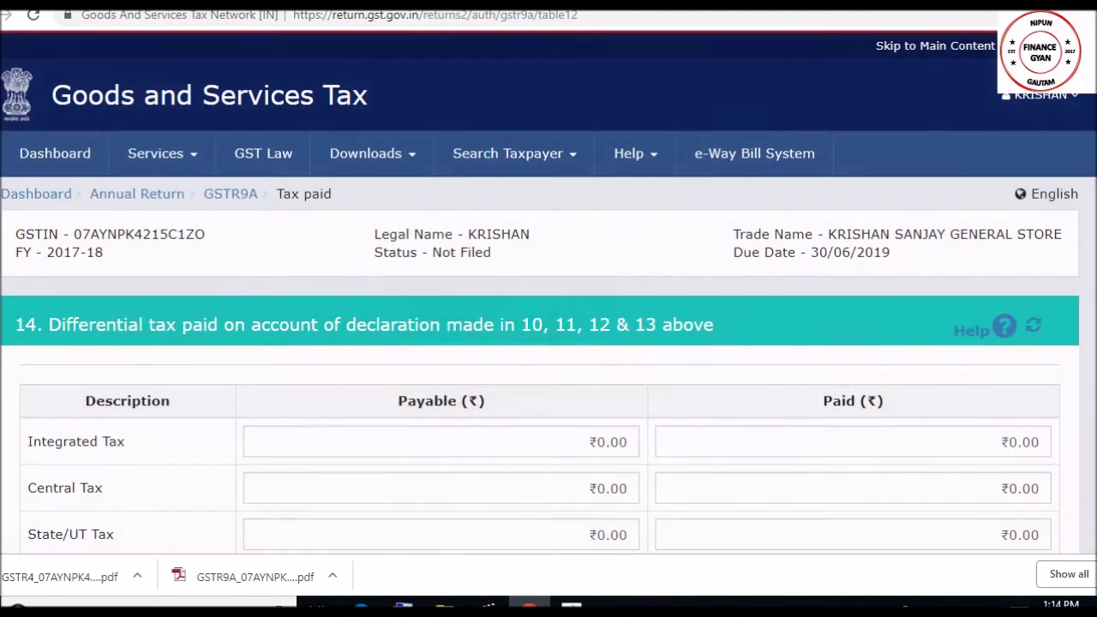
scroll(549, 343, down, 2)
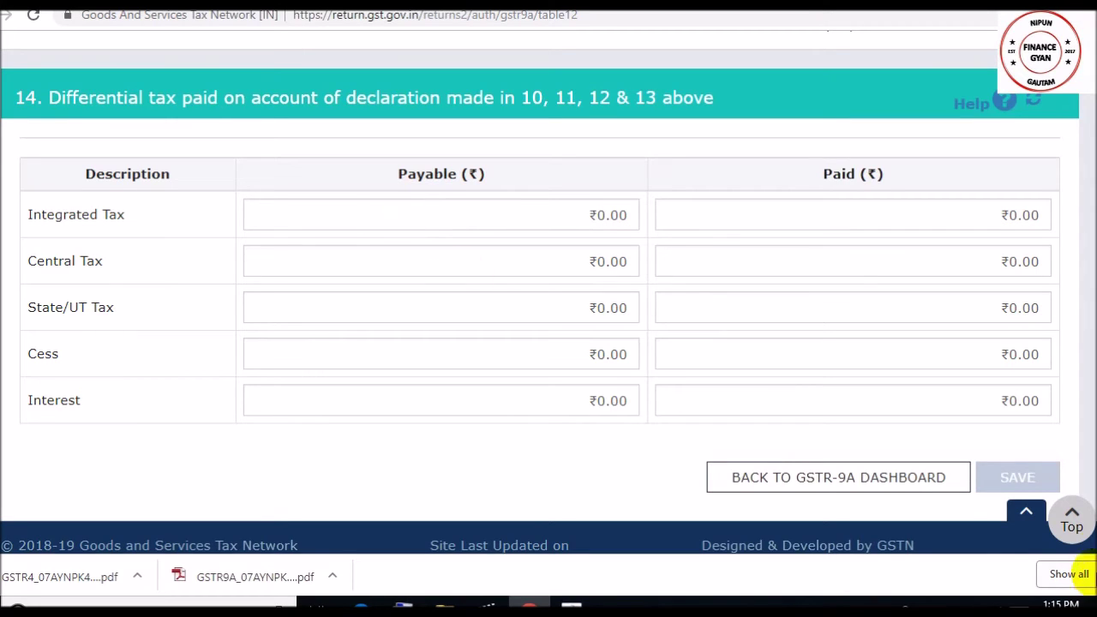
click(901, 476)
- Open table 15 on particulars of demands and refunds and look through rows A to G
scroll(509, 229, down, 15)
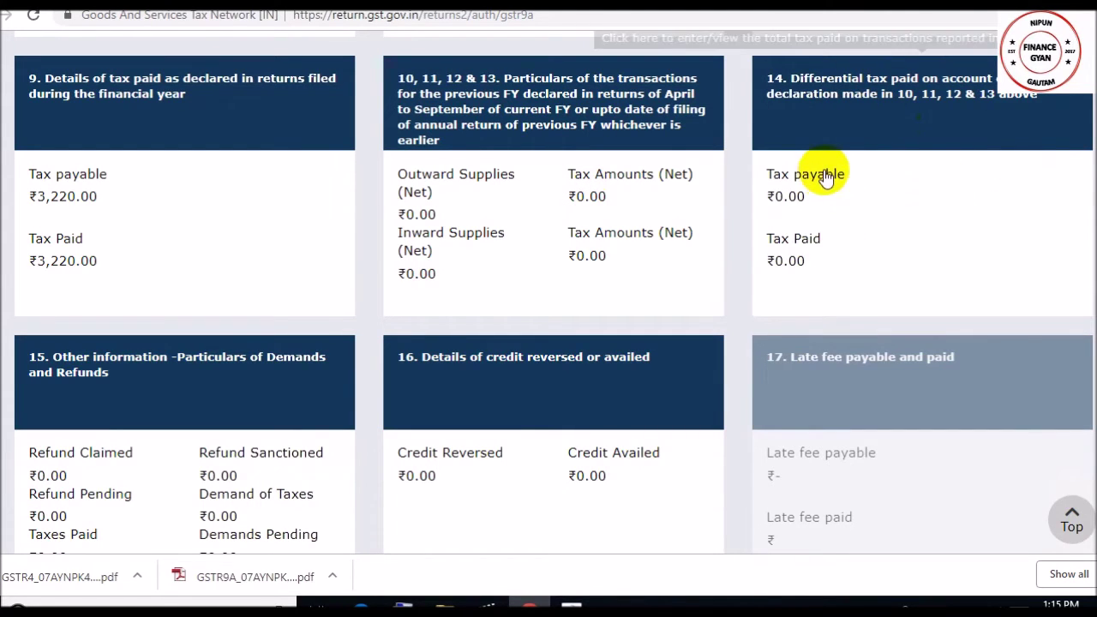
scroll(213, 292, down, 3)
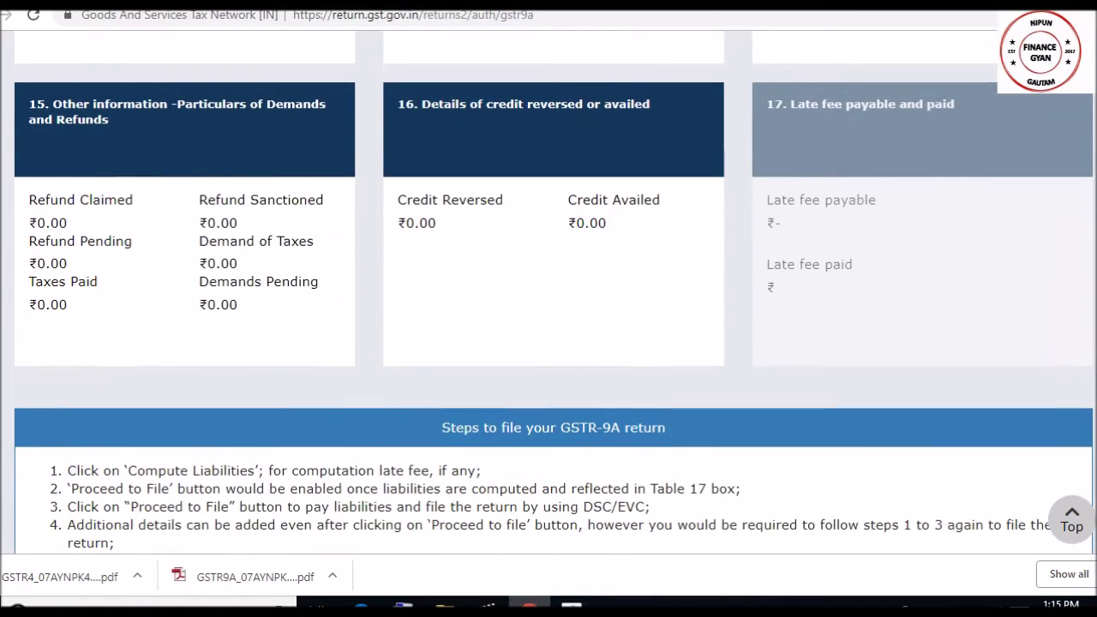
click(183, 277)
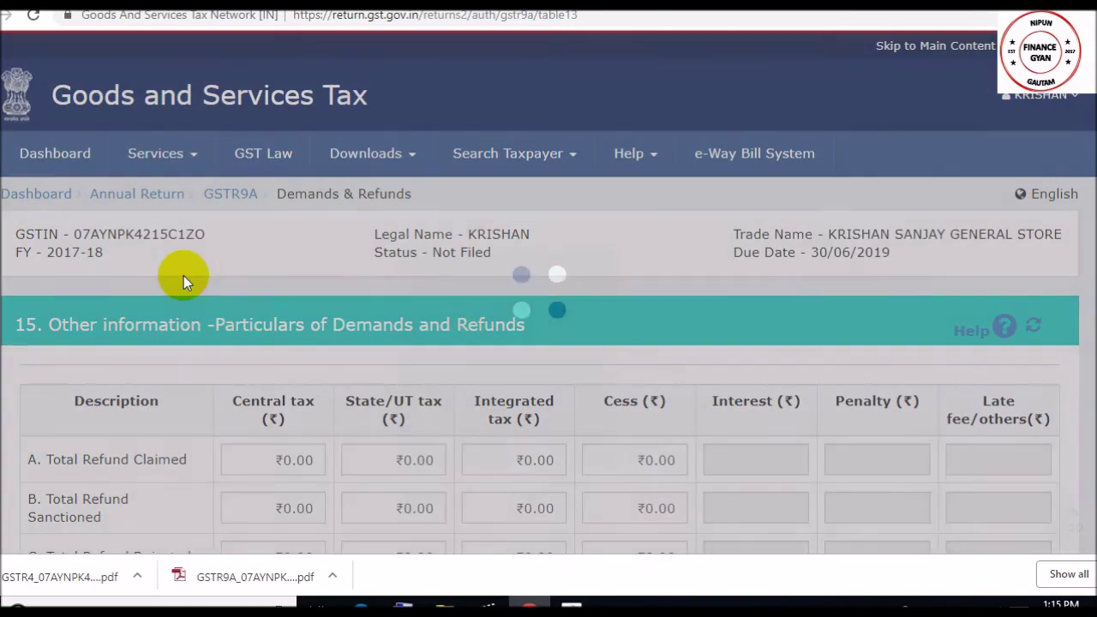
scroll(549, 343, down, 3)
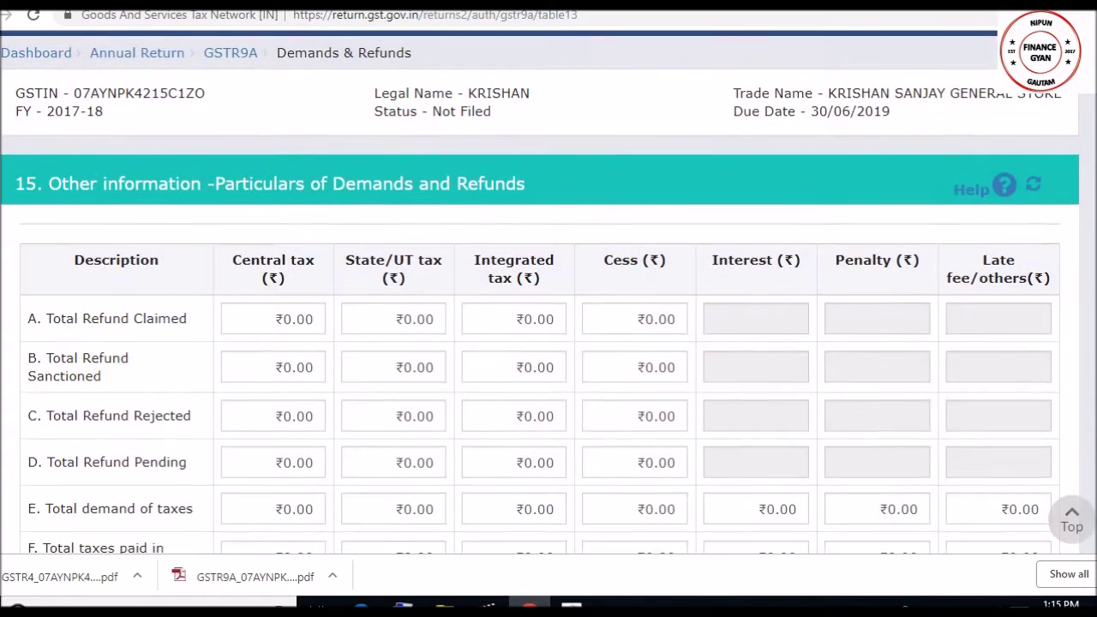
scroll(549, 343, down, 2)
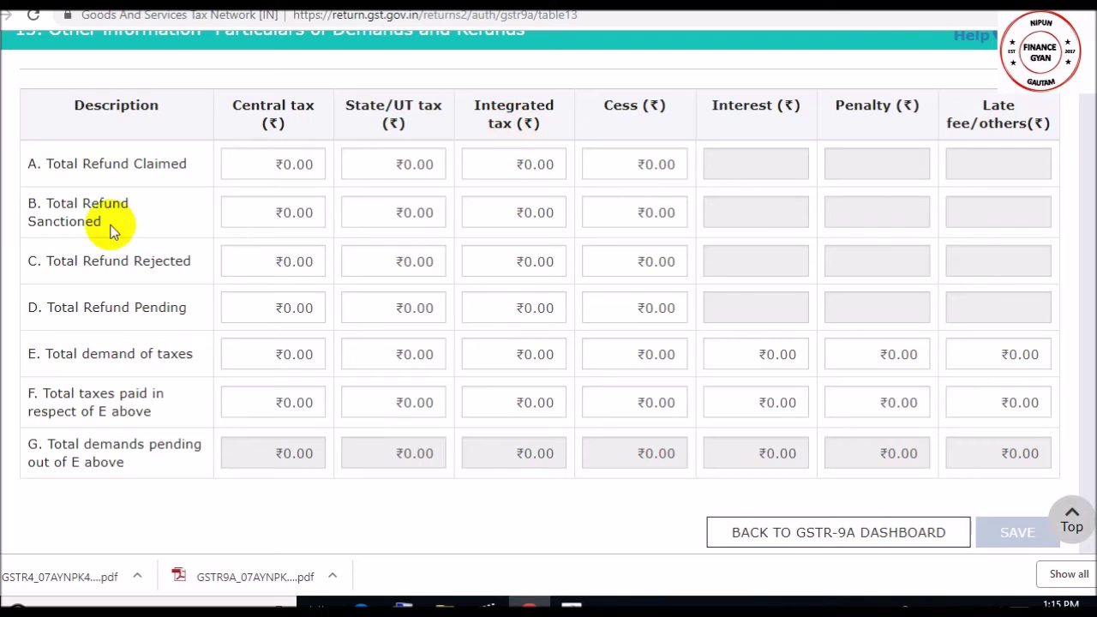
- Check the central tax fields for refunds claimed, sanctioned, rejected and pending in rows A to D of table 15
click(277, 210)
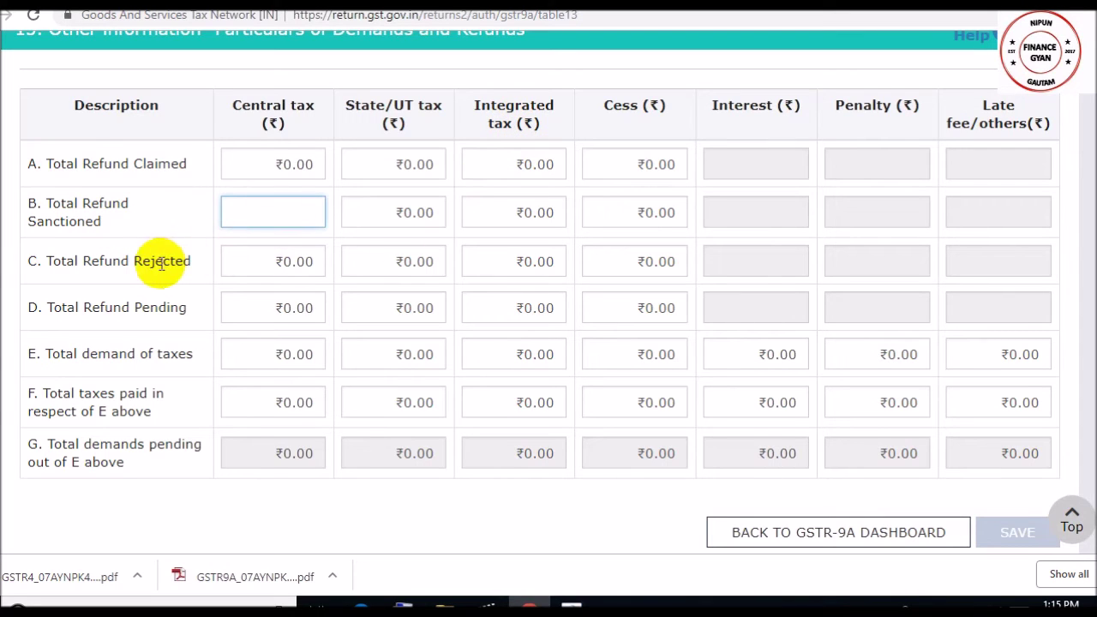
click(260, 164)
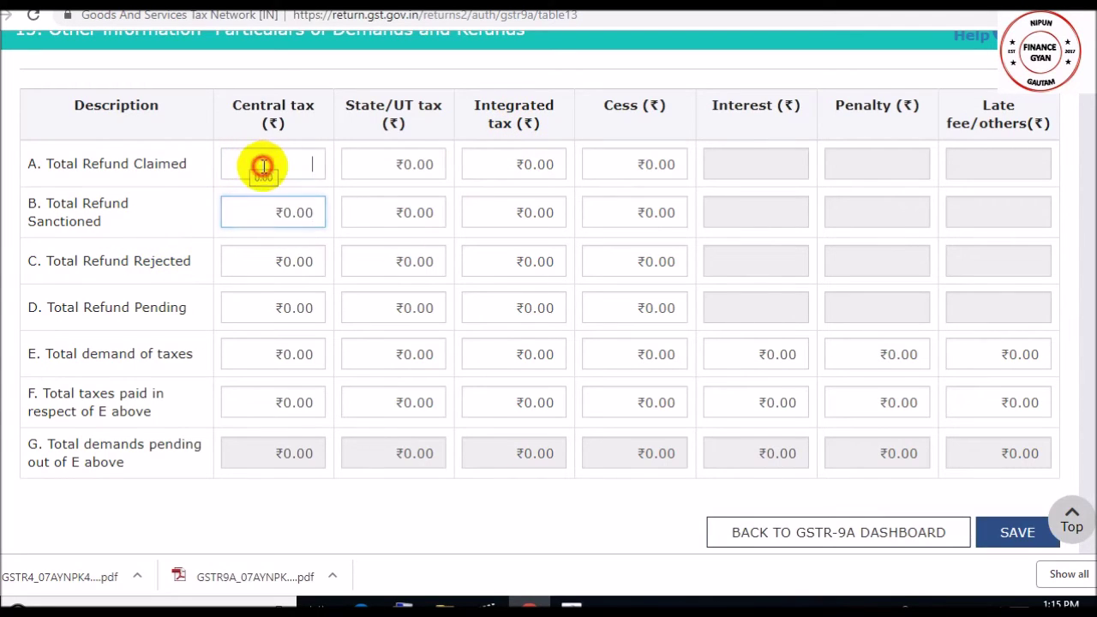
click(265, 215)
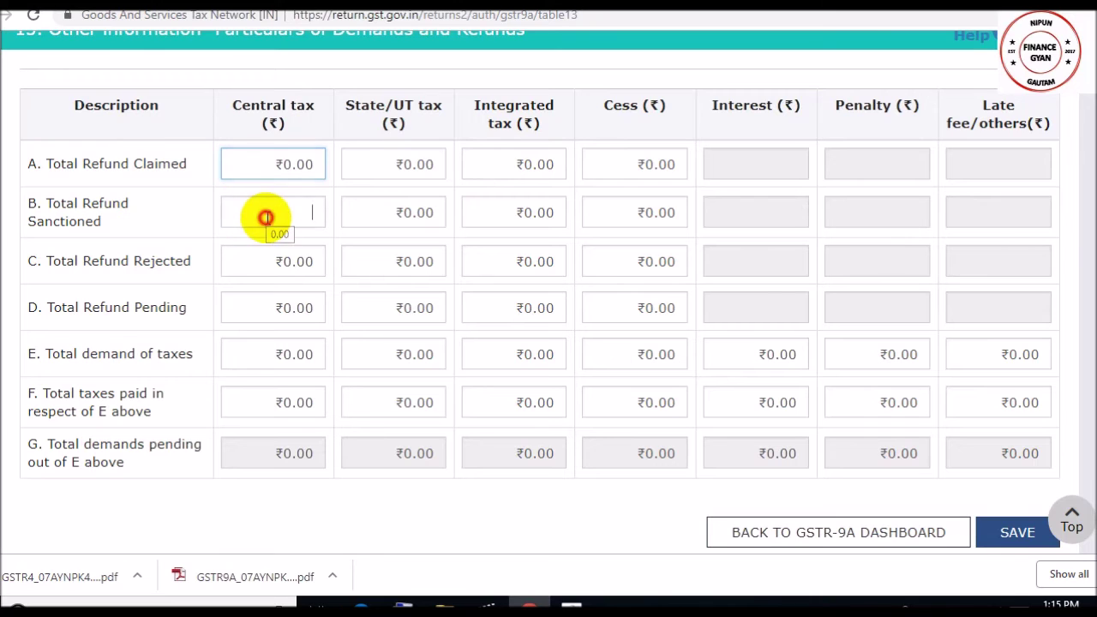
click(160, 260)
click(269, 270)
click(170, 305)
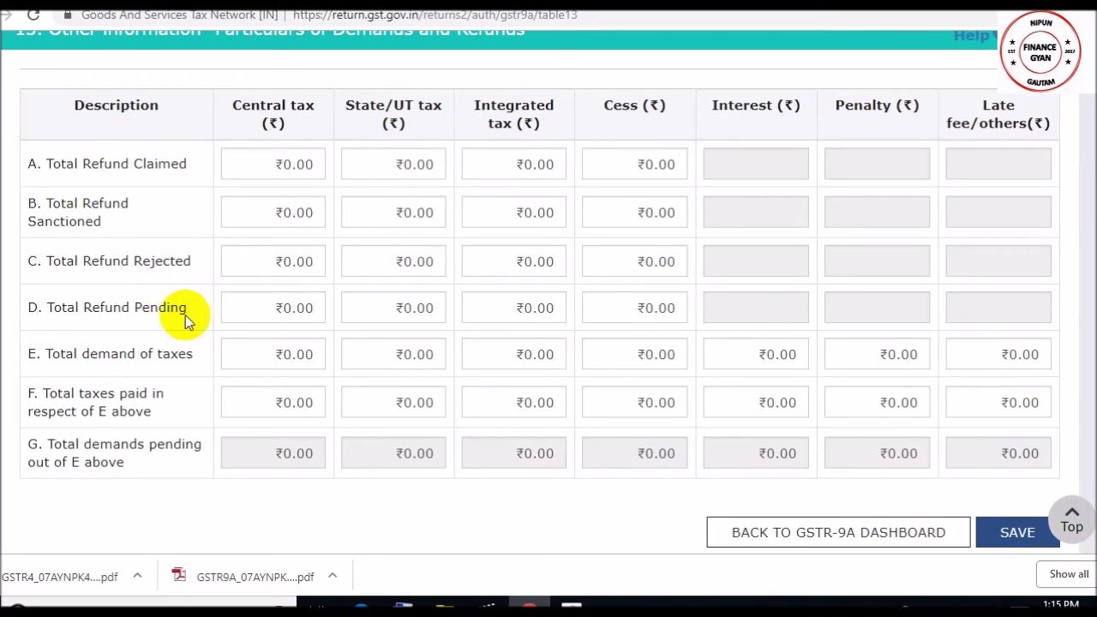
click(271, 319)
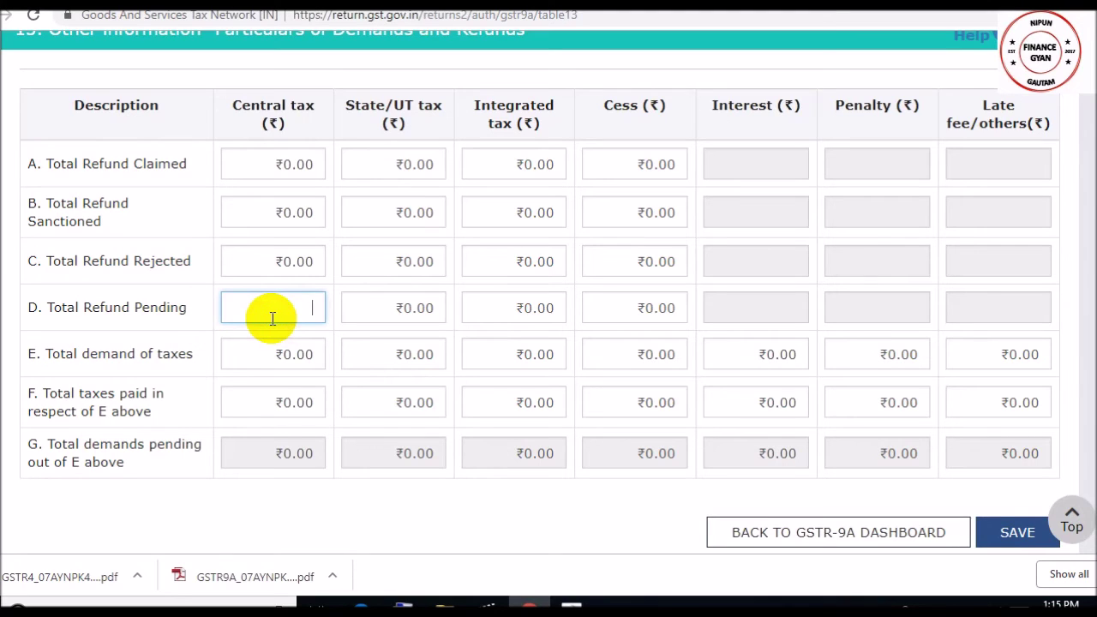
click(180, 306)
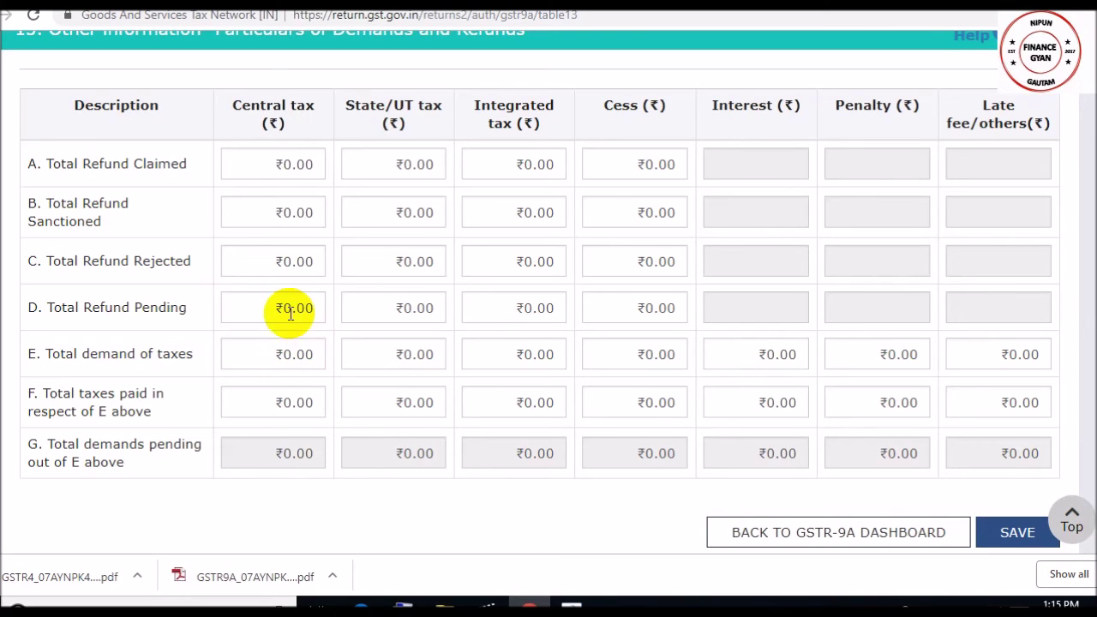
- Check the central tax fields for demand rows E and F, and return to the GSTR-9A dashboard without saving
click(238, 369)
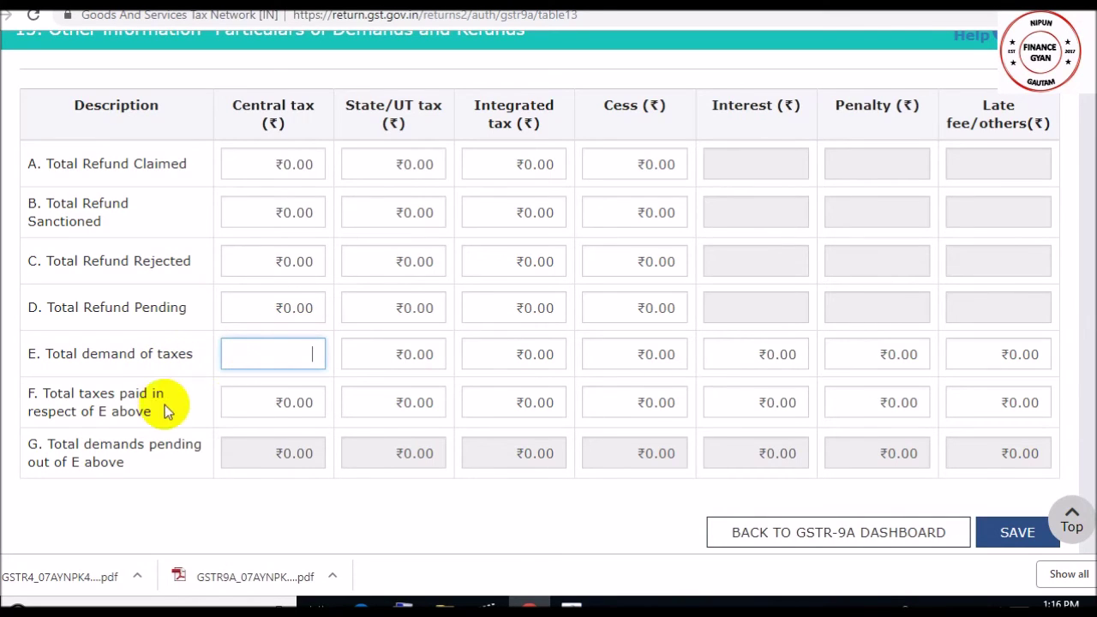
click(244, 396)
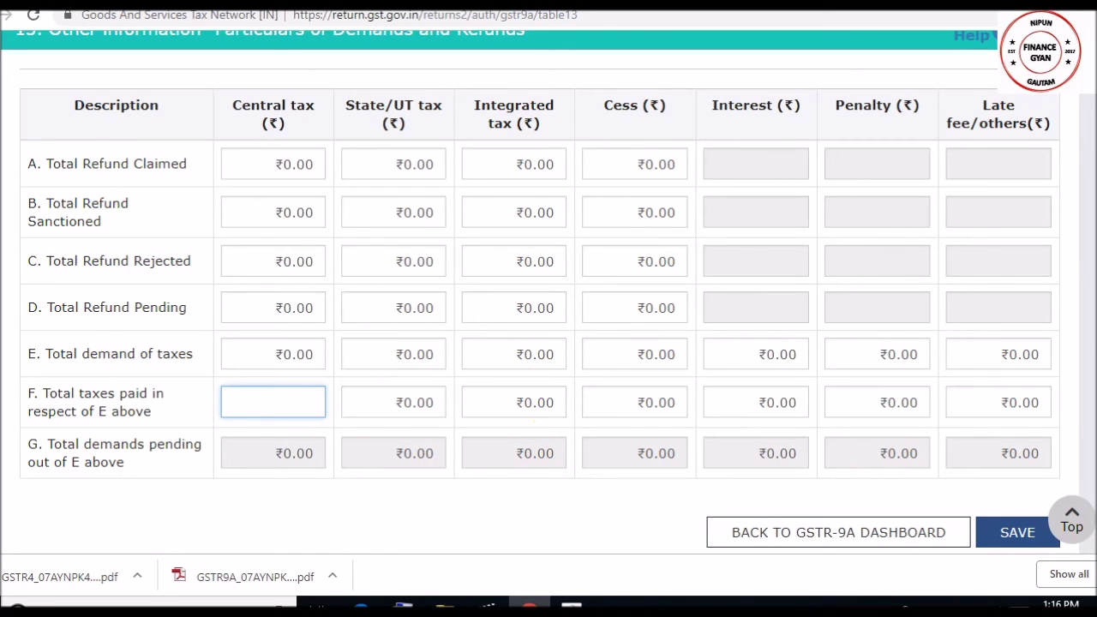
scroll(897, 400, down, 2)
scroll(897, 399, up, 1)
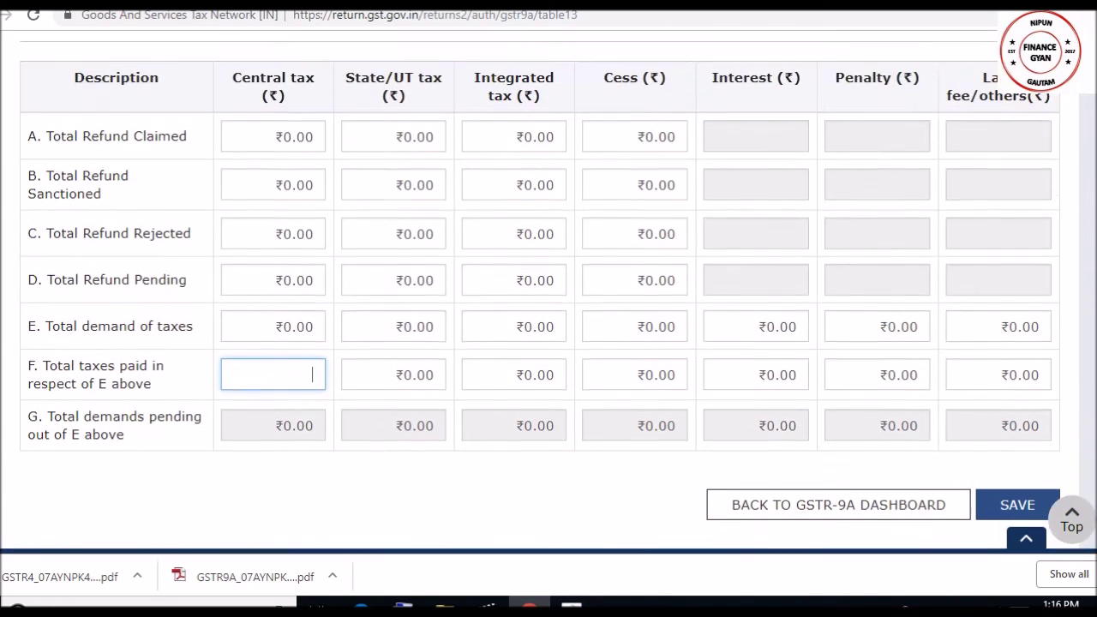
scroll(548, 292, up, 1)
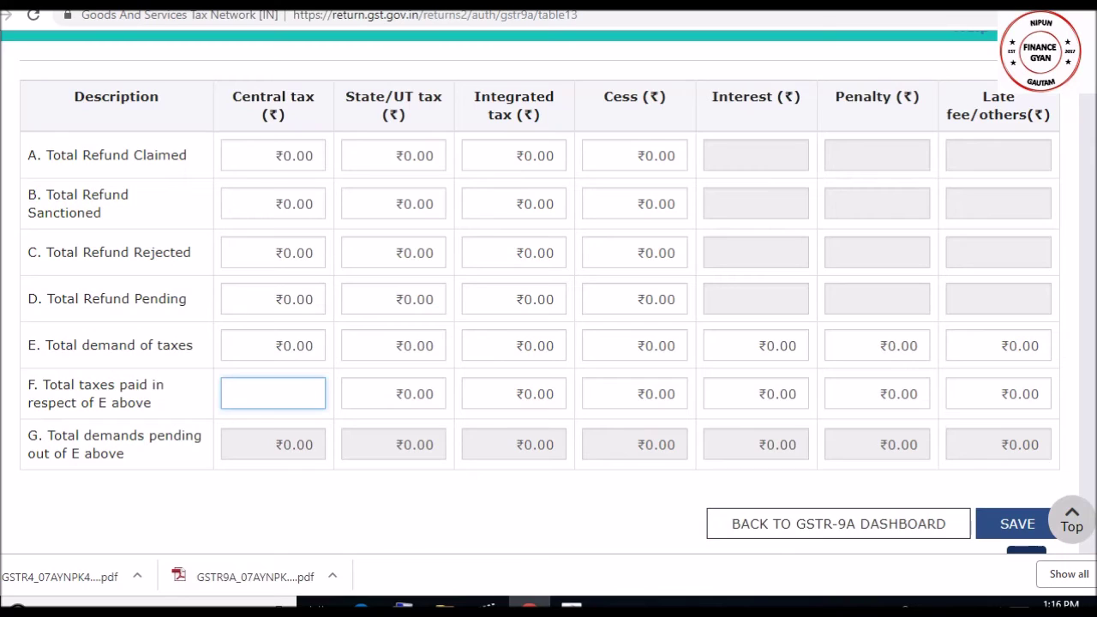
scroll(549, 291, down, 1)
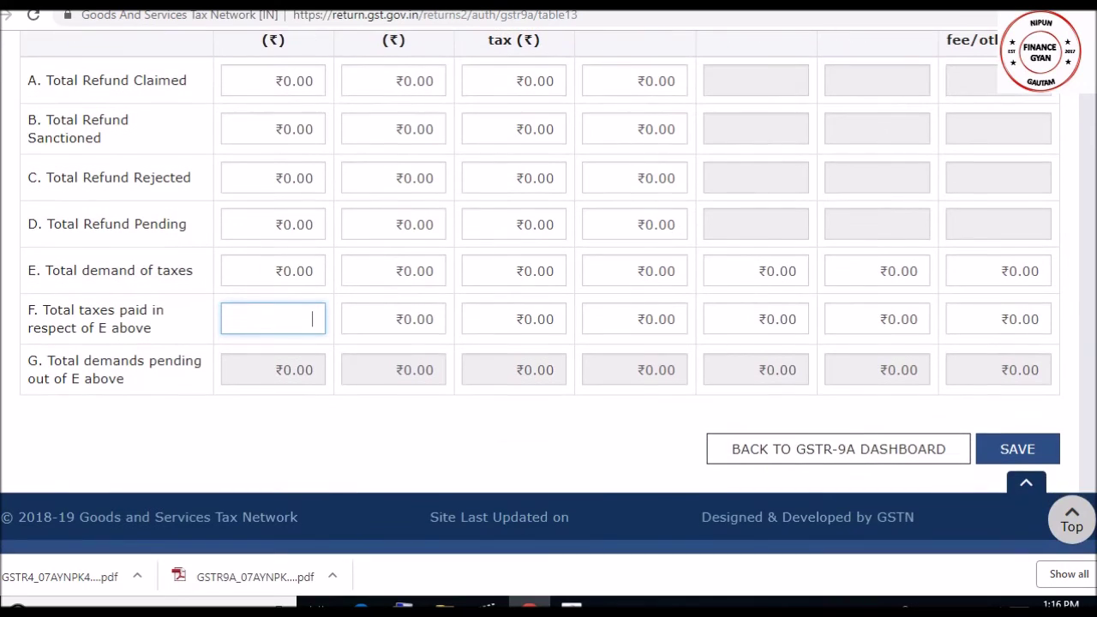
click(808, 458)
- Open table 16 on details of credit reversed or availed and bring both of its rows into view
scroll(810, 452, down, 9)
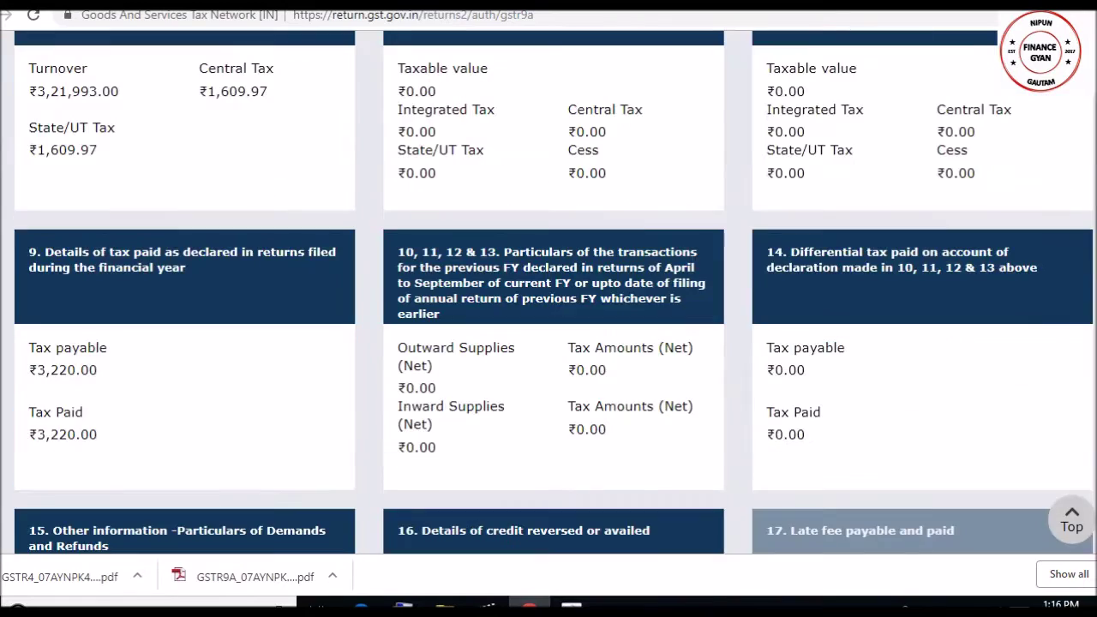
scroll(549, 291, down, 4)
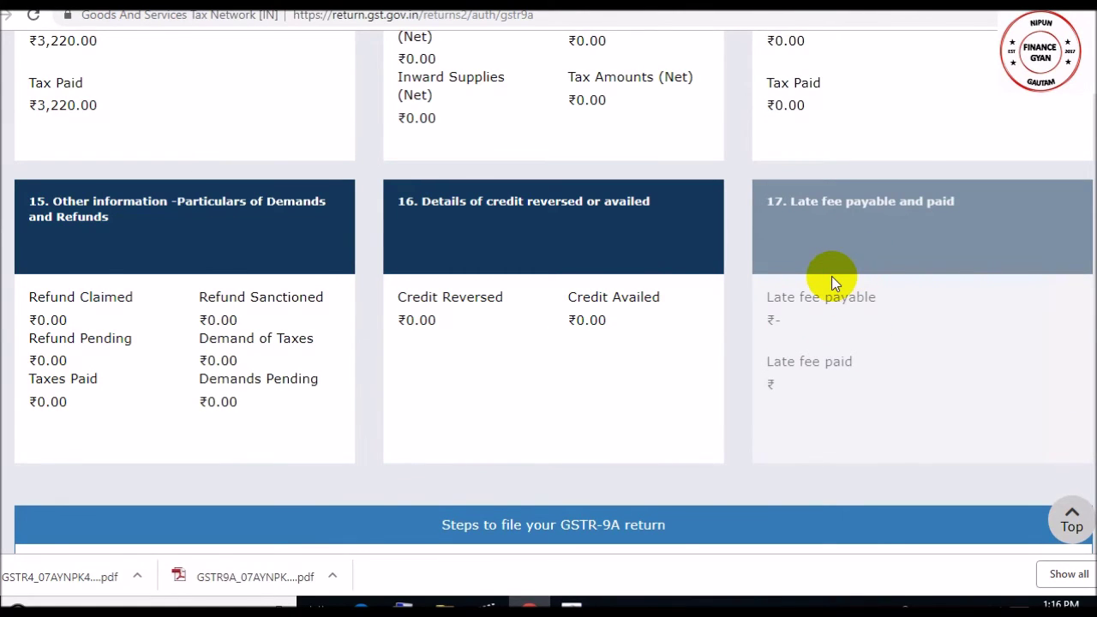
click(522, 330)
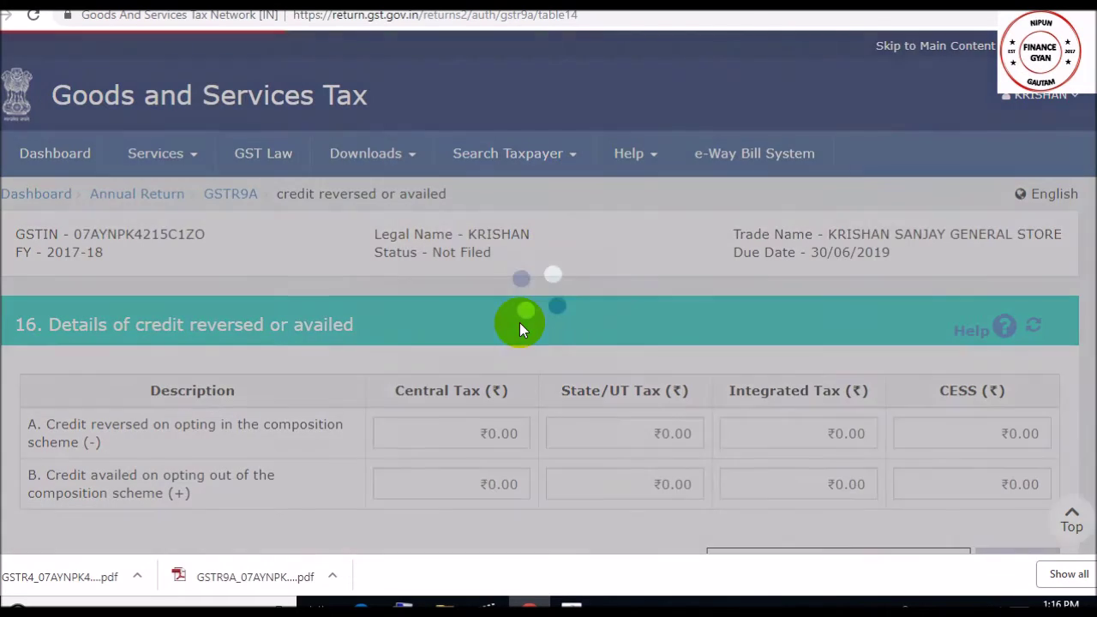
scroll(539, 292, down, 2)
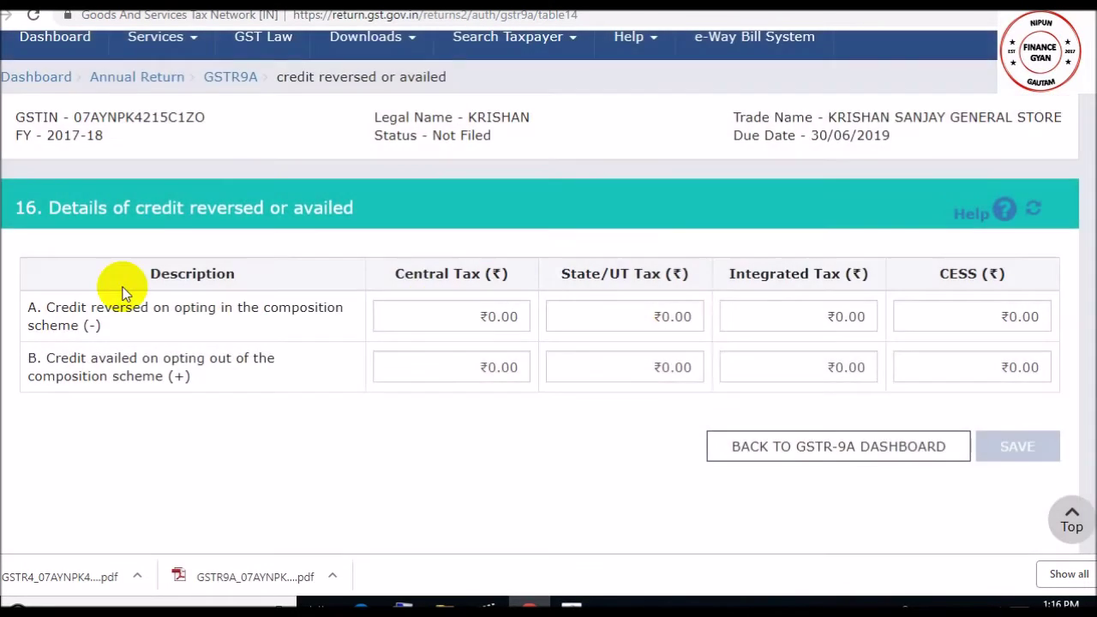
- Examine the table 16 heading and row A on credit reversed on opting in the composition scheme
drag(157, 203, 183, 208)
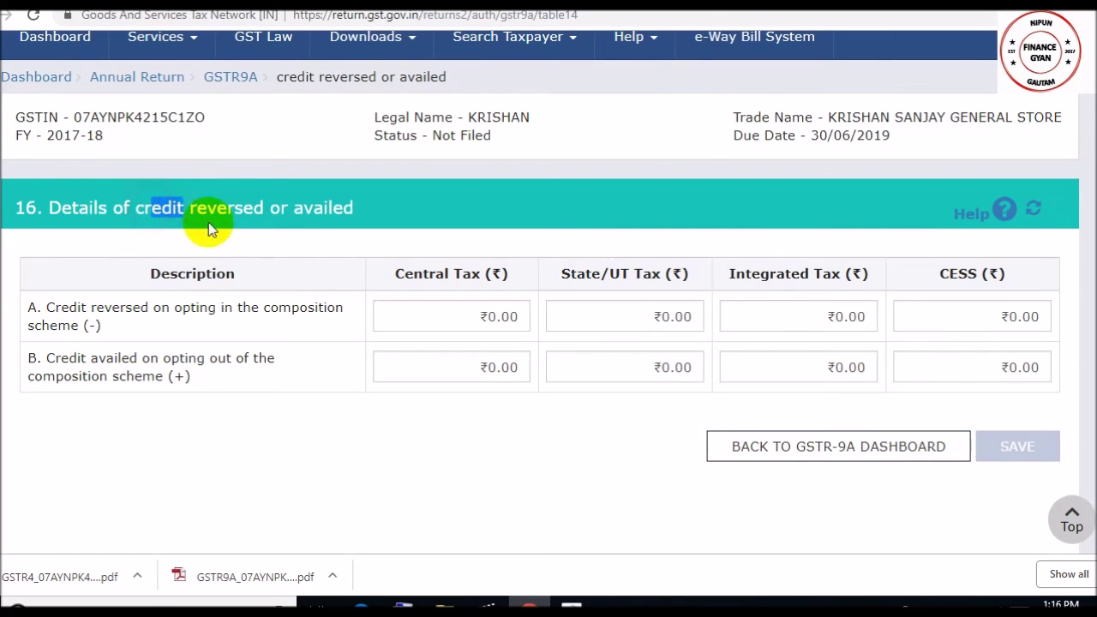
click(326, 220)
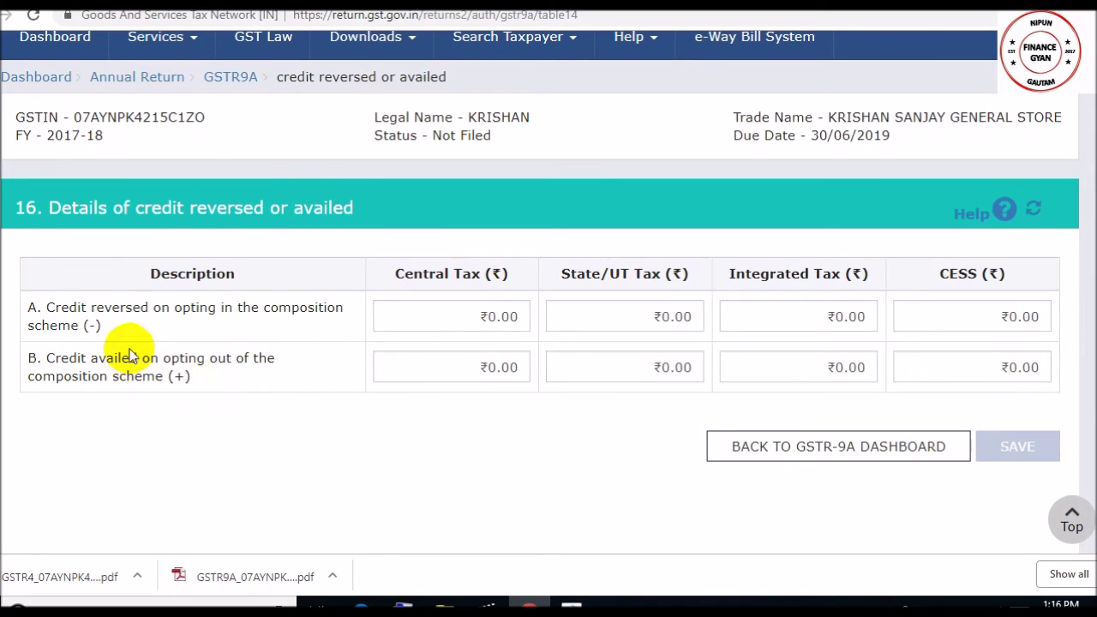
drag(77, 309, 155, 332)
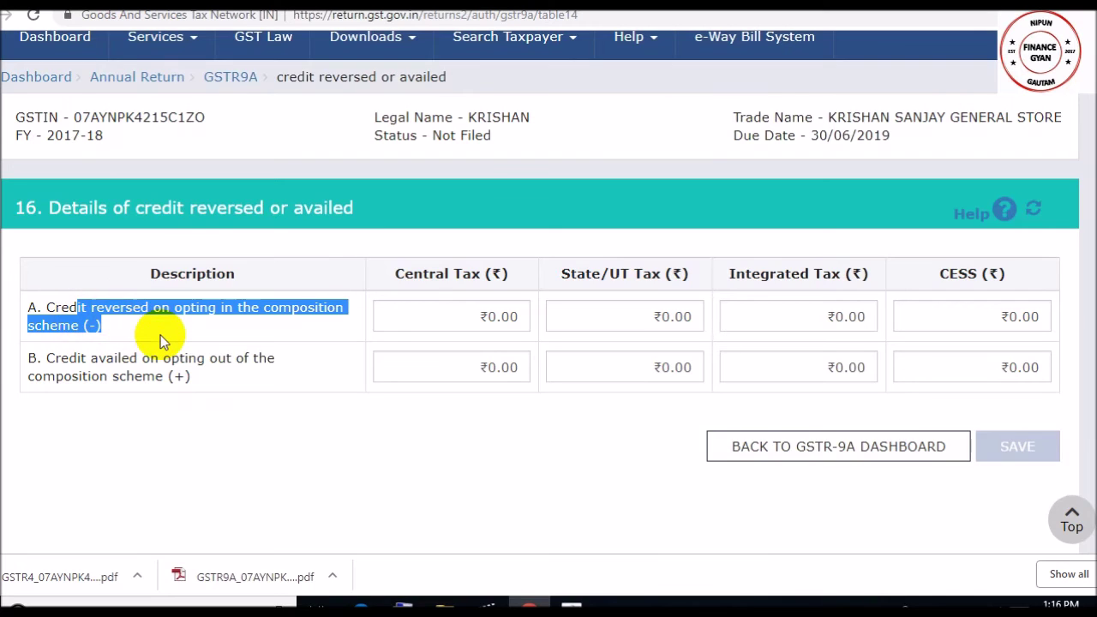
click(154, 331)
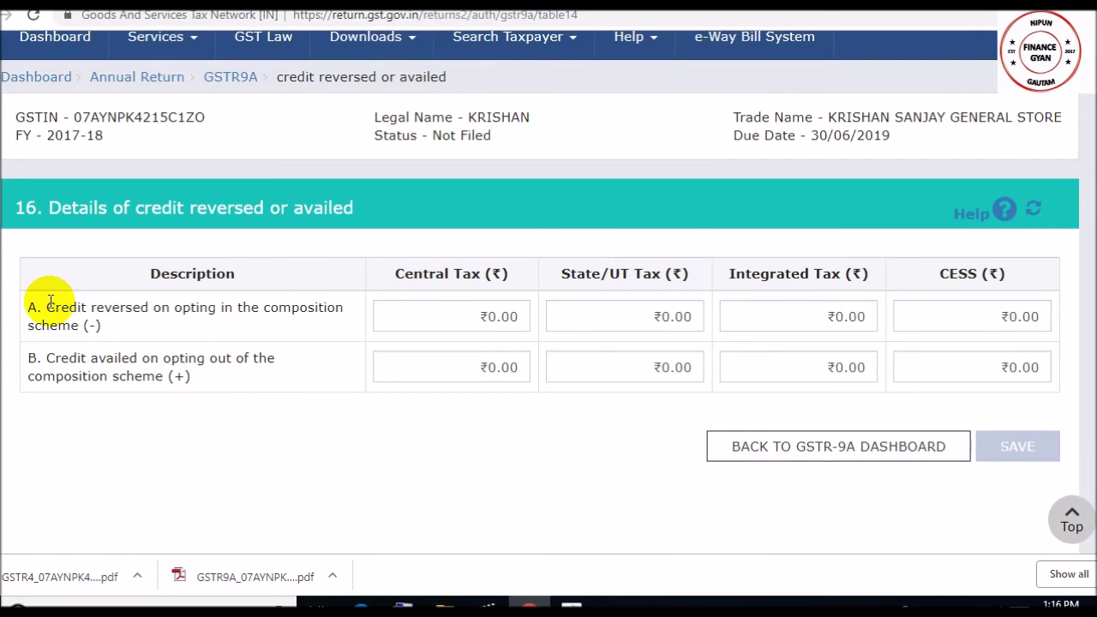
drag(45, 306, 86, 326)
click(96, 328)
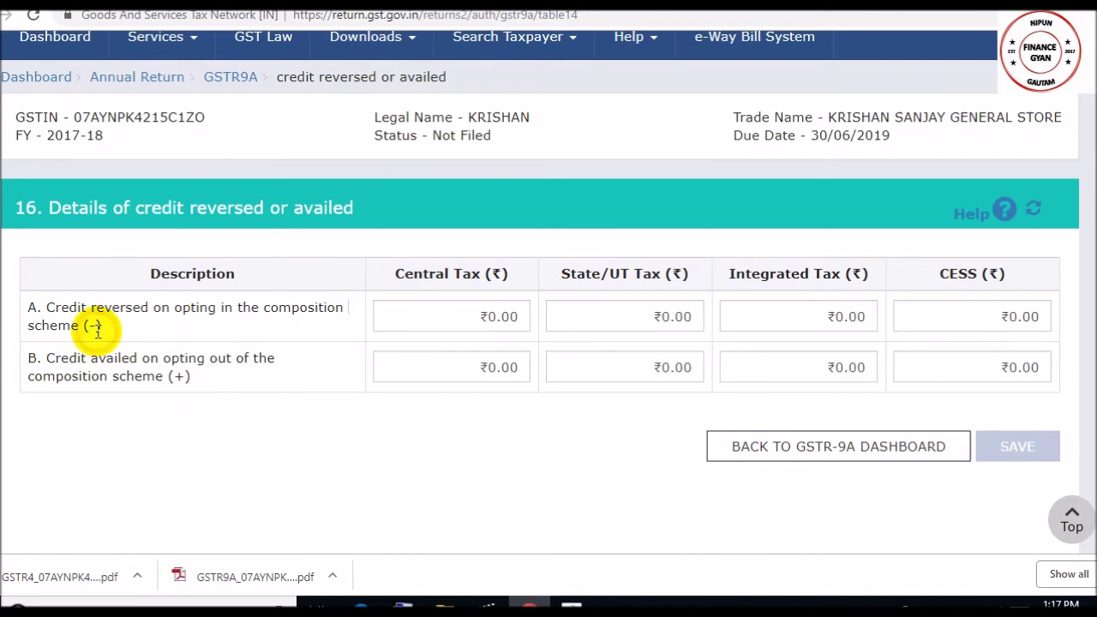
- Examine the wording of table 16 row A on credit reversed and check its central, state and integrated tax fields
click(59, 307)
drag(80, 322, 109, 325)
click(145, 323)
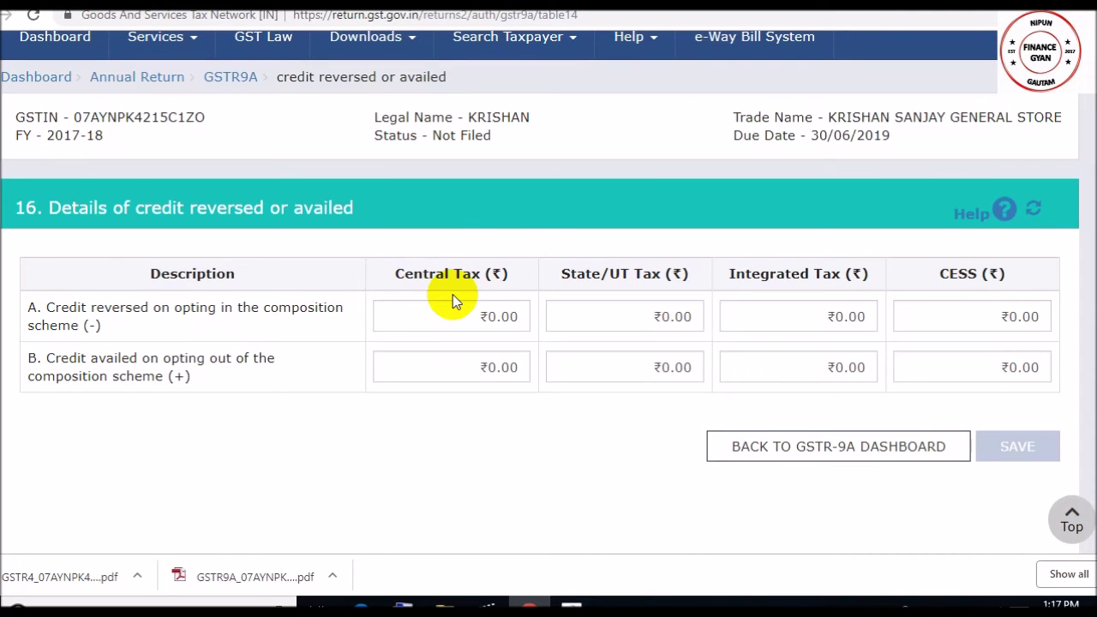
double_click(211, 307)
click(318, 323)
drag(228, 310, 291, 310)
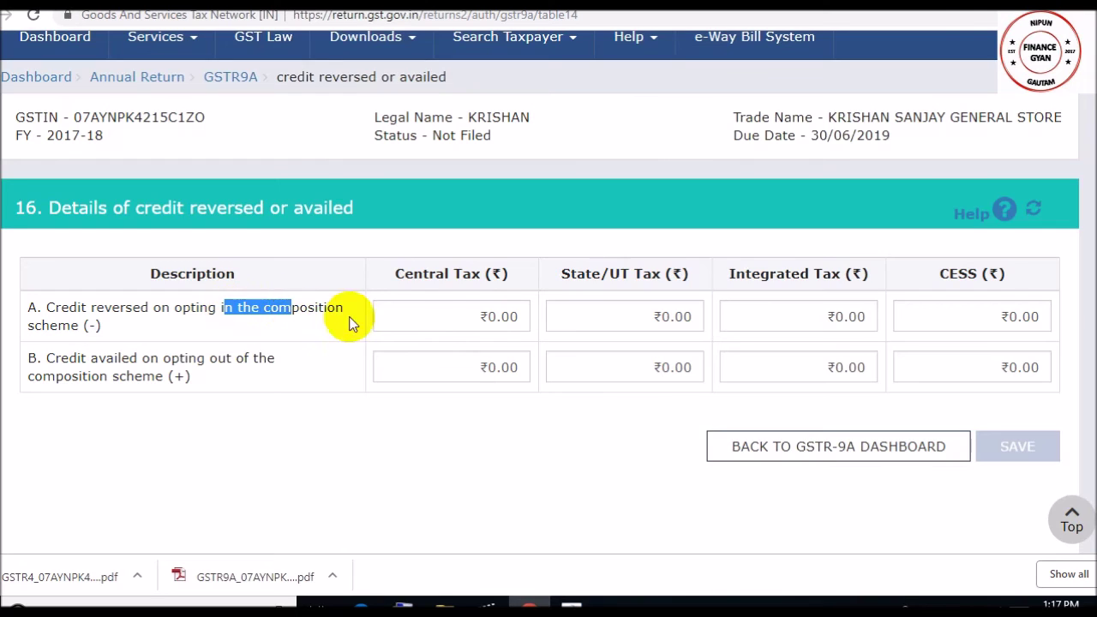
click(449, 321)
click(598, 320)
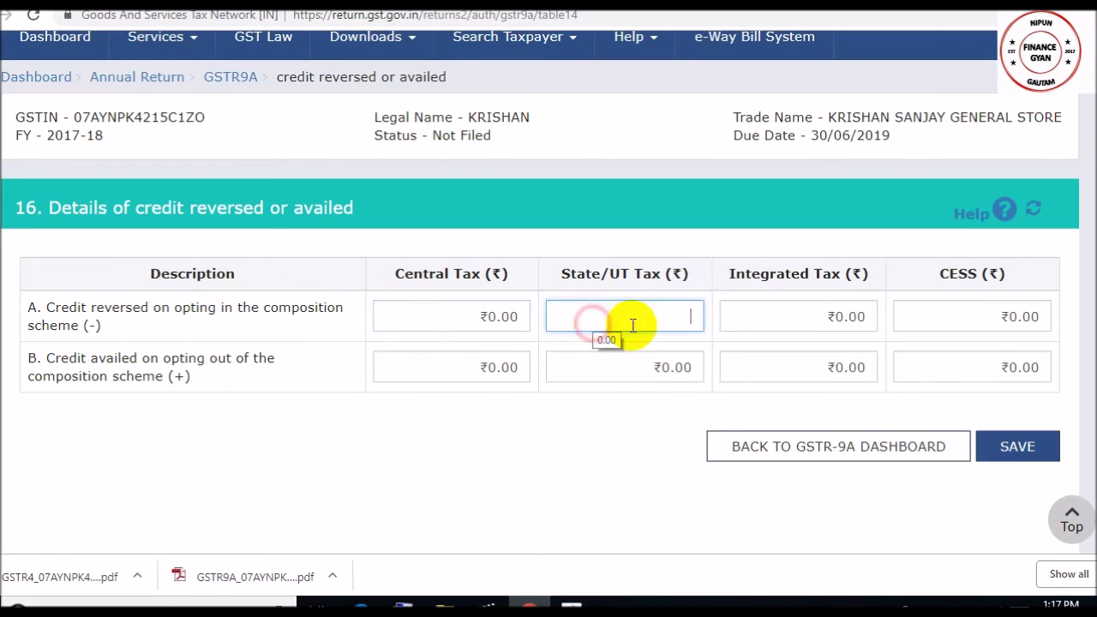
click(763, 321)
click(627, 457)
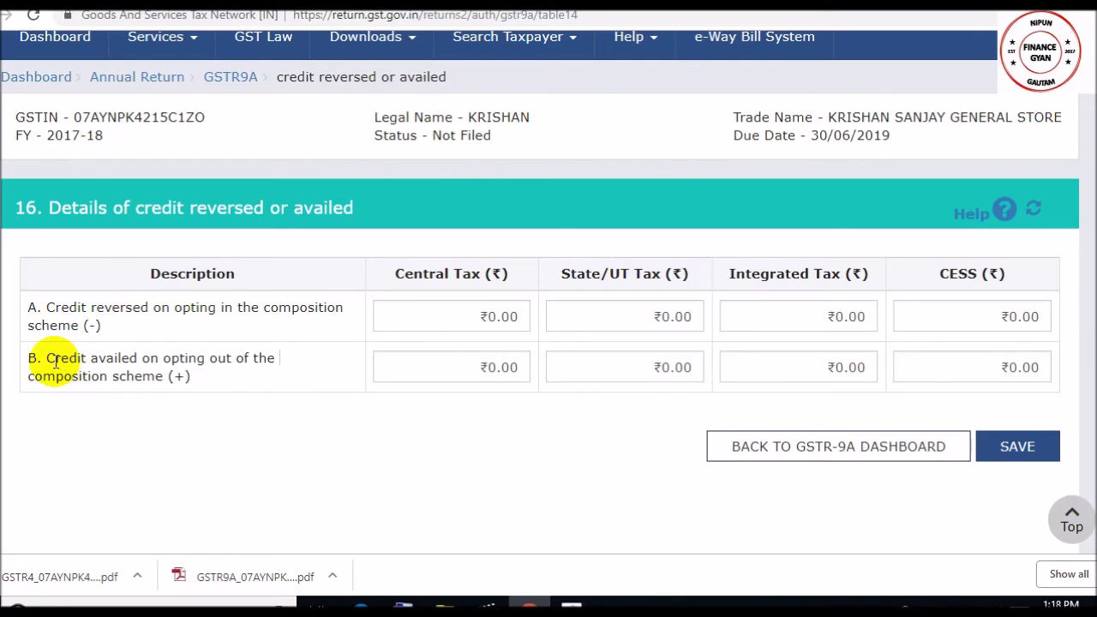
- Read row B on credit availed on opting out of the composition scheme, and return to the GSTR-9A dashboard without saving
drag(53, 362, 110, 385)
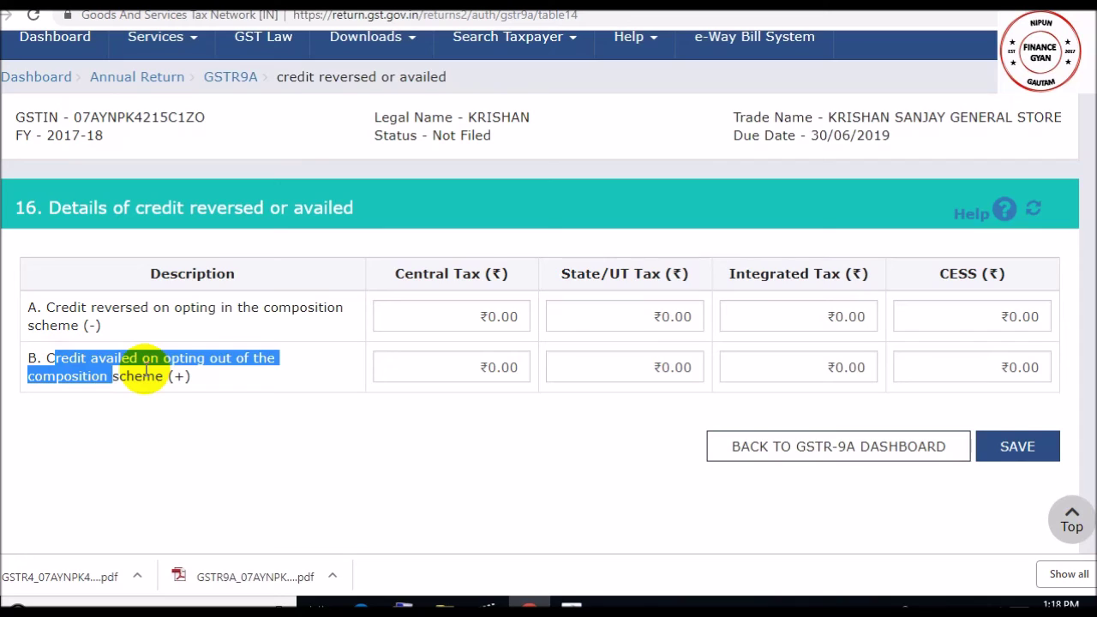
click(145, 376)
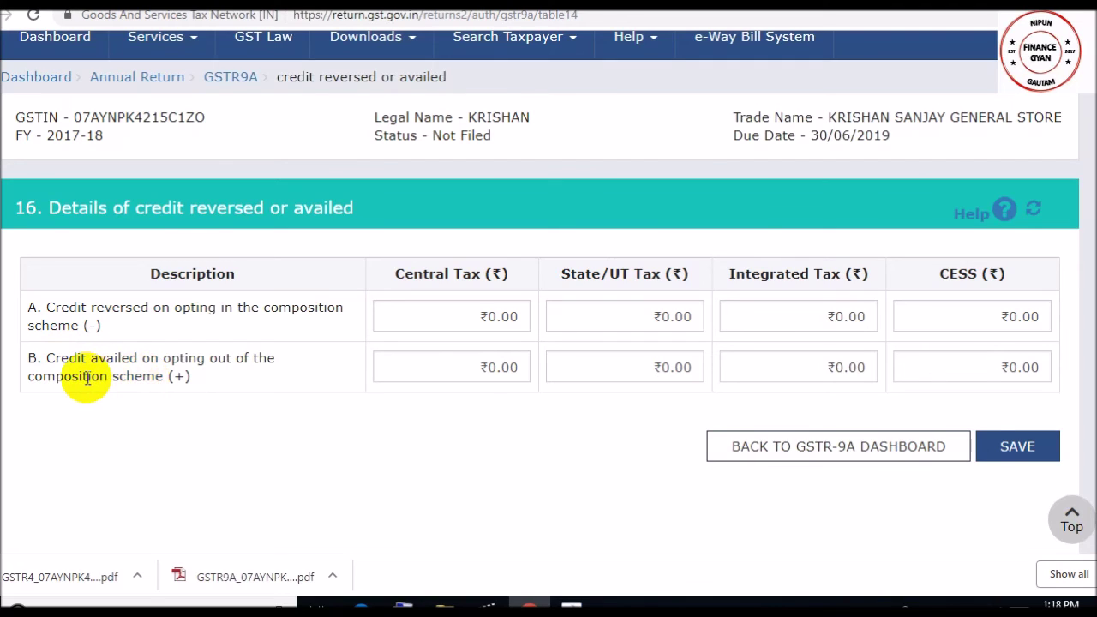
drag(87, 378, 196, 376)
click(209, 380)
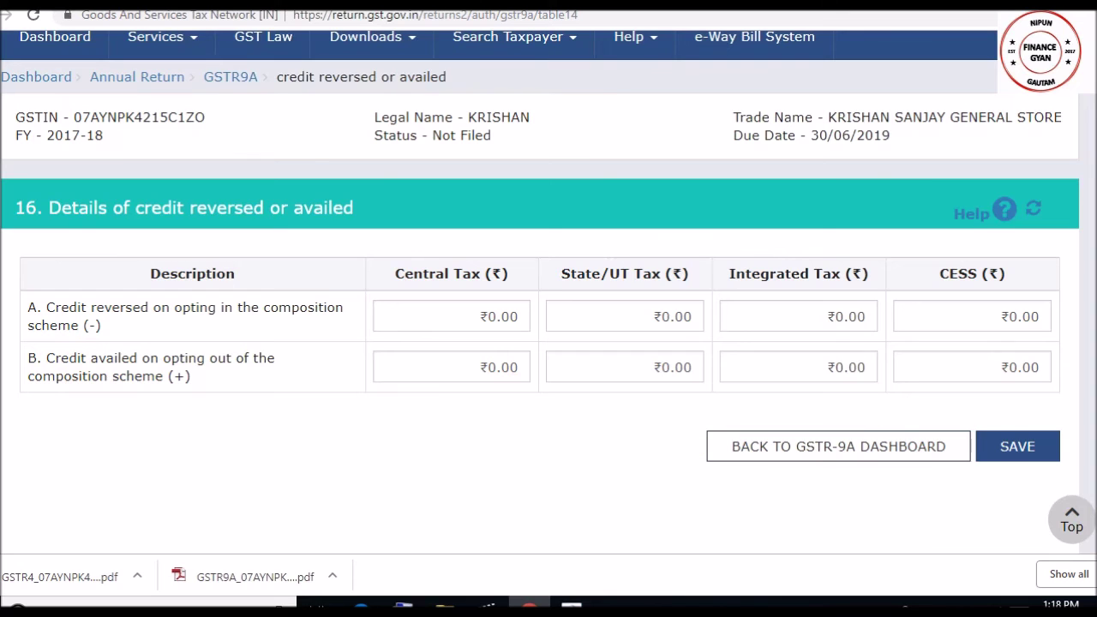
scroll(548, 343, down, 2)
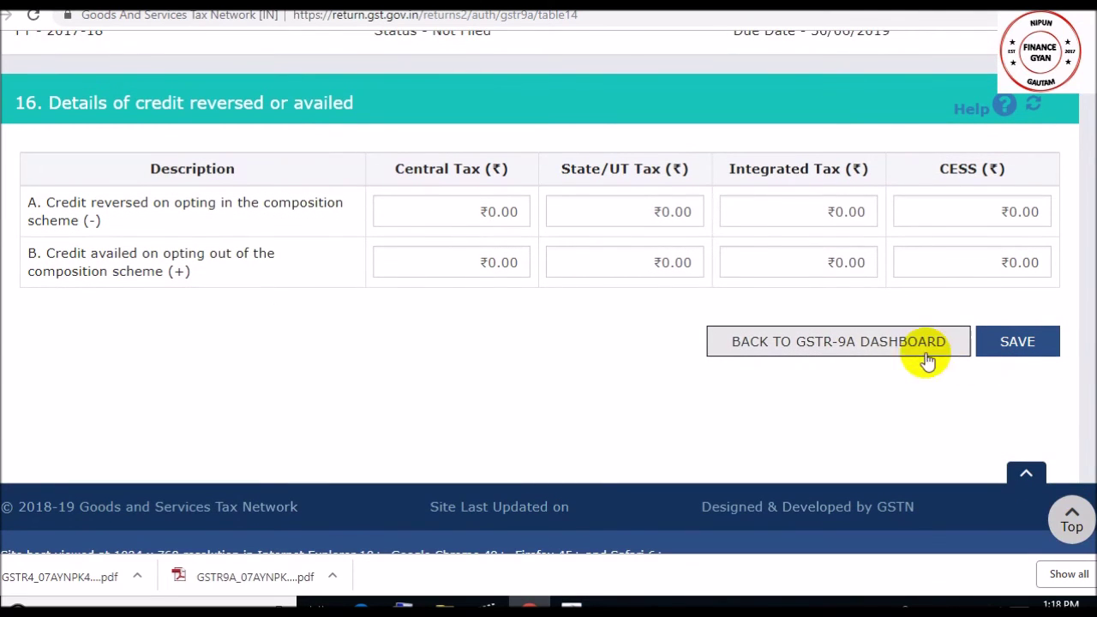
click(902, 341)
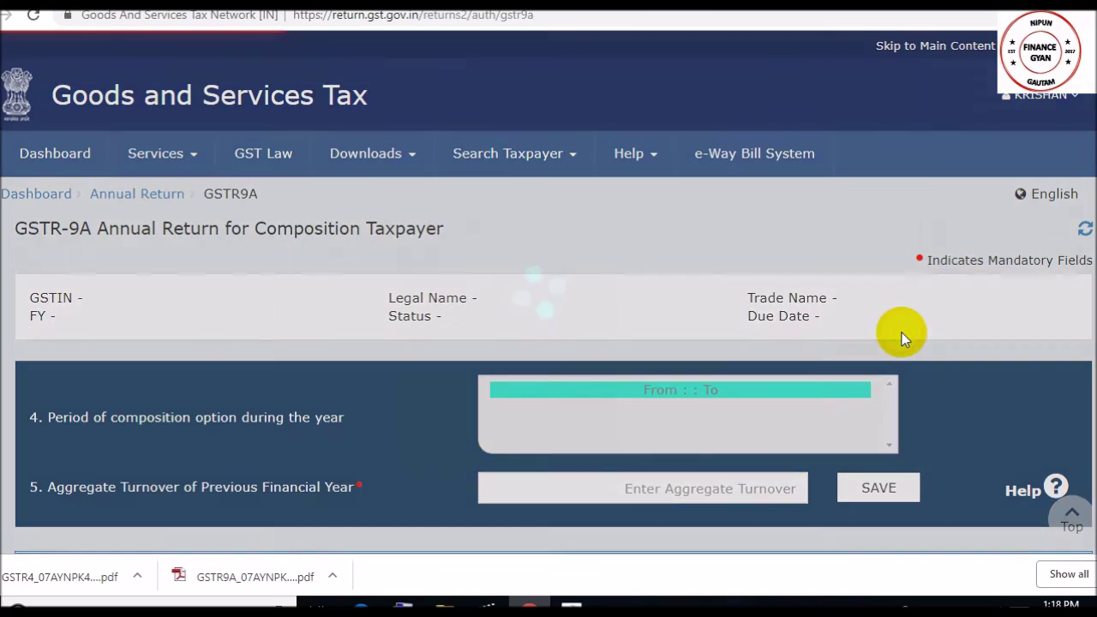
- Review the dashboard boxes for tables 6 to 17 together with the online preparation steps above them
scroll(549, 342, down, 10)
scroll(549, 343, down, 5)
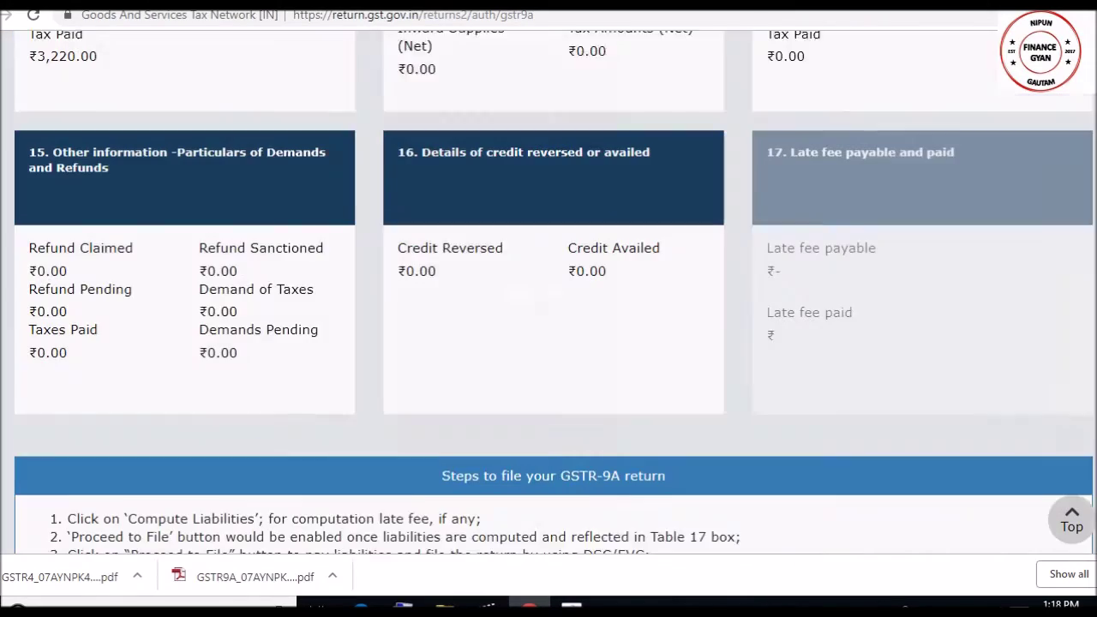
scroll(549, 343, up, 1)
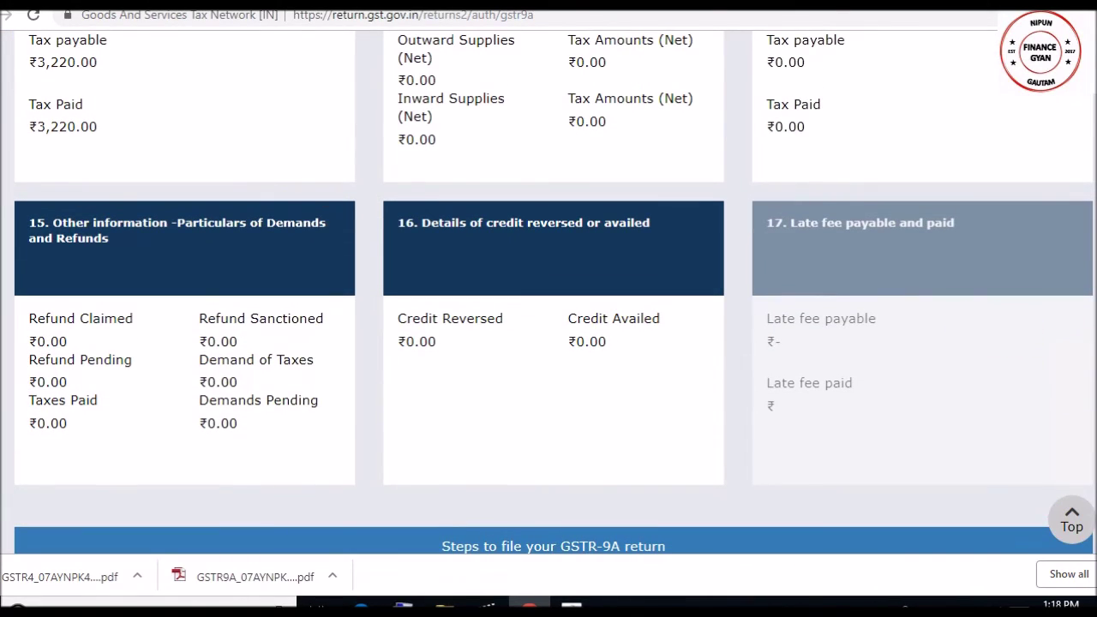
scroll(549, 343, down, 1)
scroll(549, 343, up, 6)
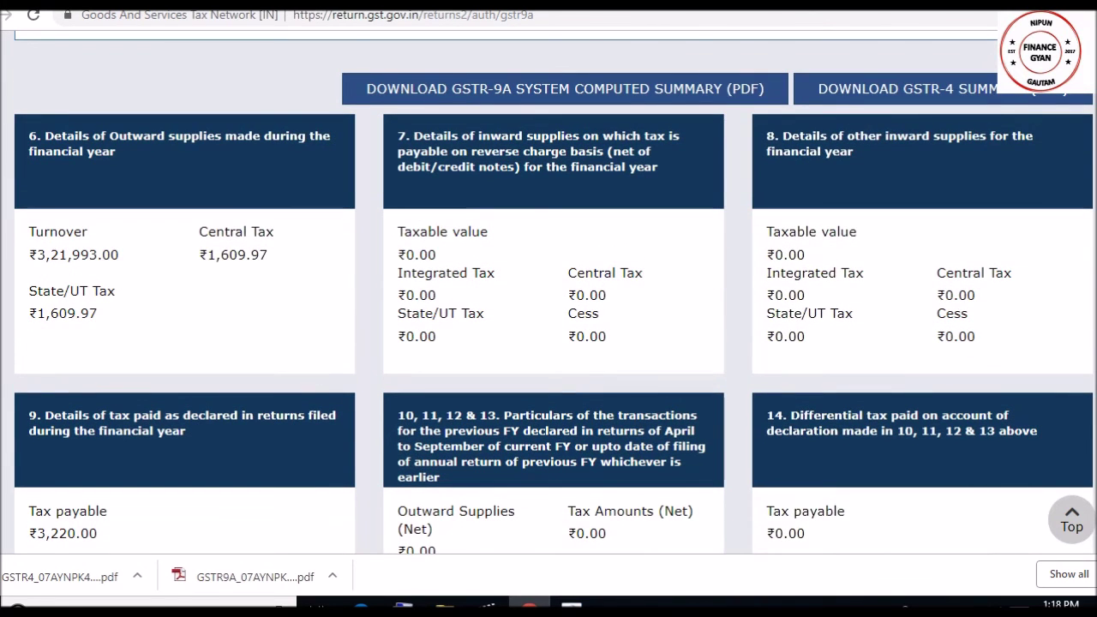
scroll(549, 343, up, 2)
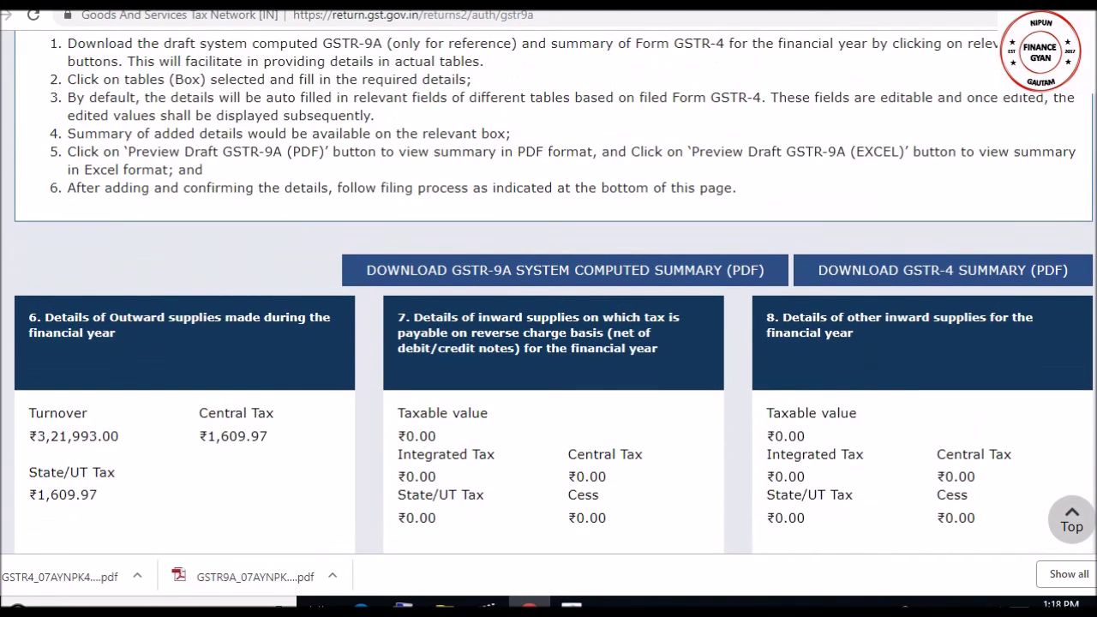
scroll(549, 343, down, 5)
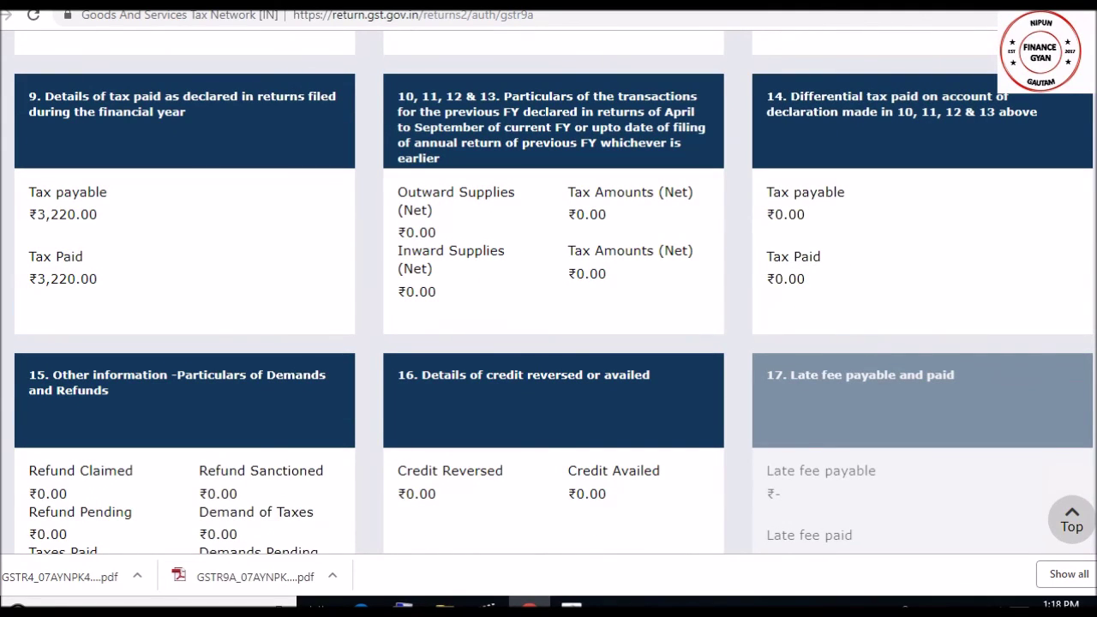
- Examine the summary boxes of tables 9 to 16 and the late fee box of table 17 on the dashboard
scroll(548, 343, down, 1)
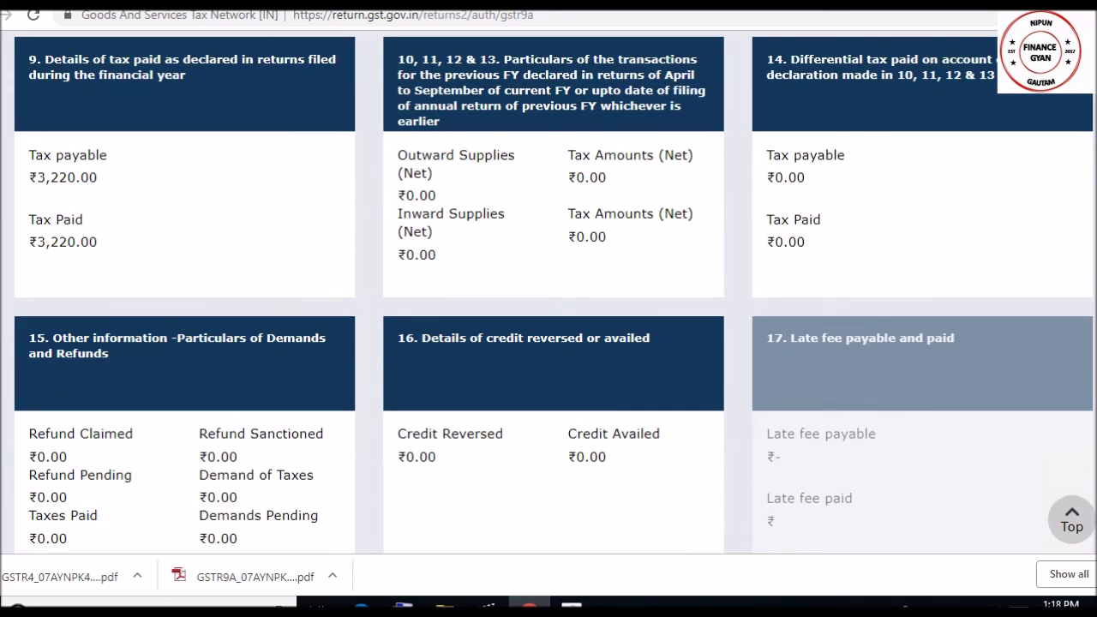
scroll(549, 295, down, 1)
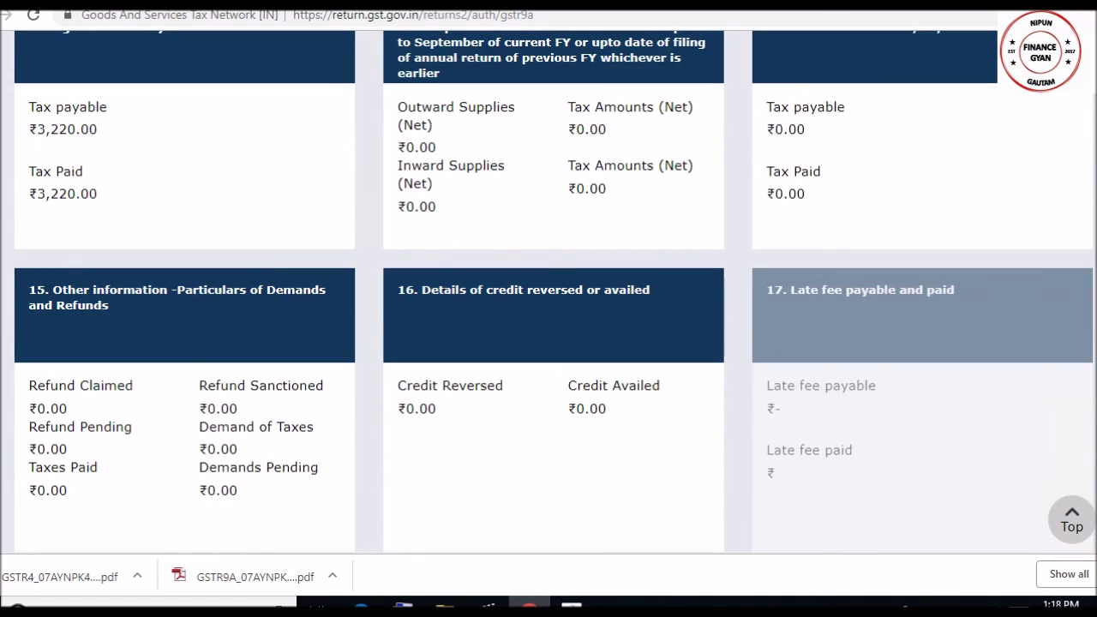
scroll(548, 295, down, 1)
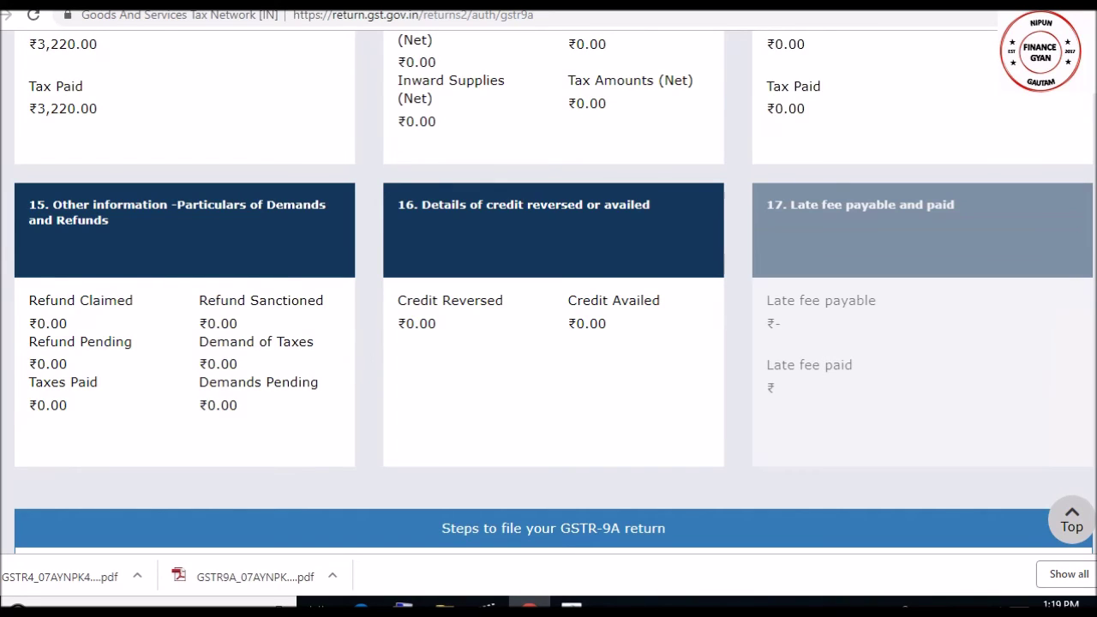
scroll(554, 292, down, 3)
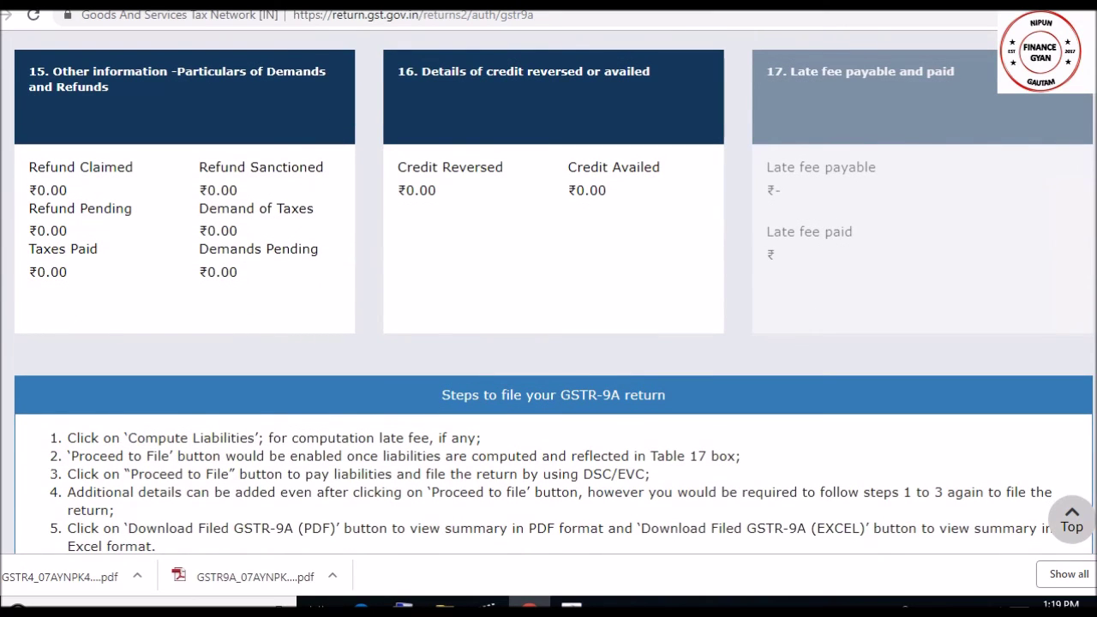
scroll(554, 292, down, 1)
scroll(554, 291, up, 3)
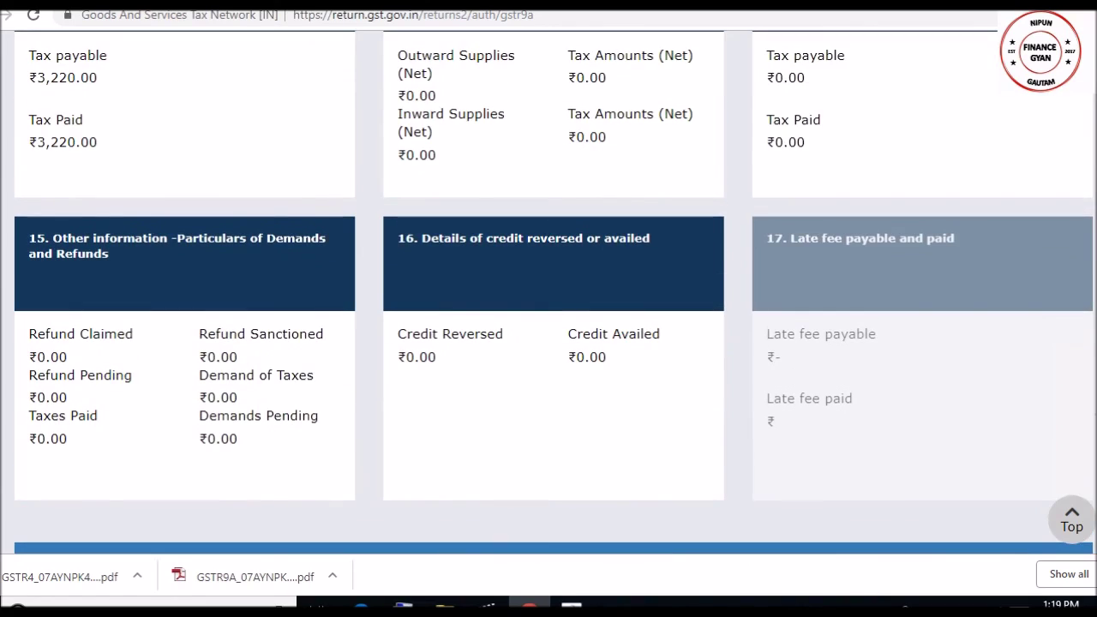
scroll(554, 292, down, 1)
scroll(554, 291, up, 2)
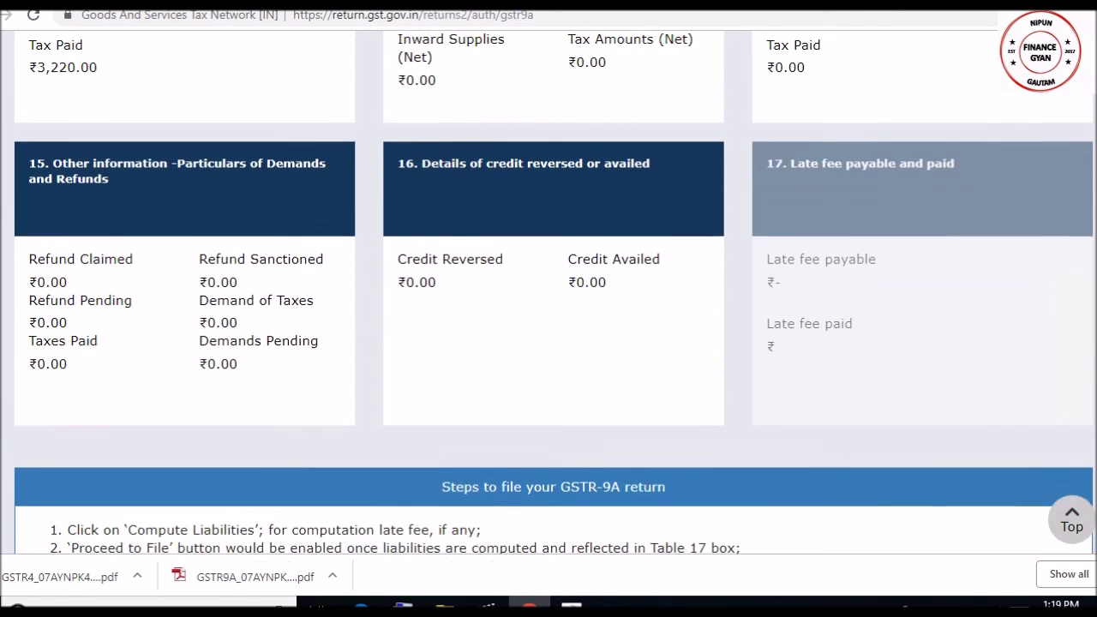
scroll(554, 291, up, 4)
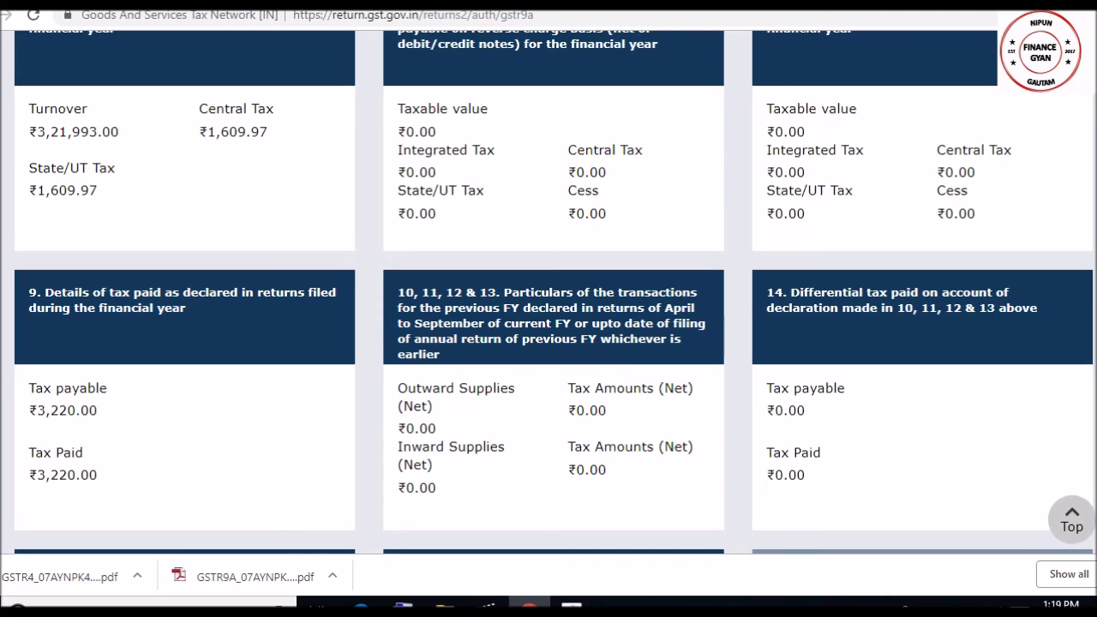
scroll(554, 292, down, 2)
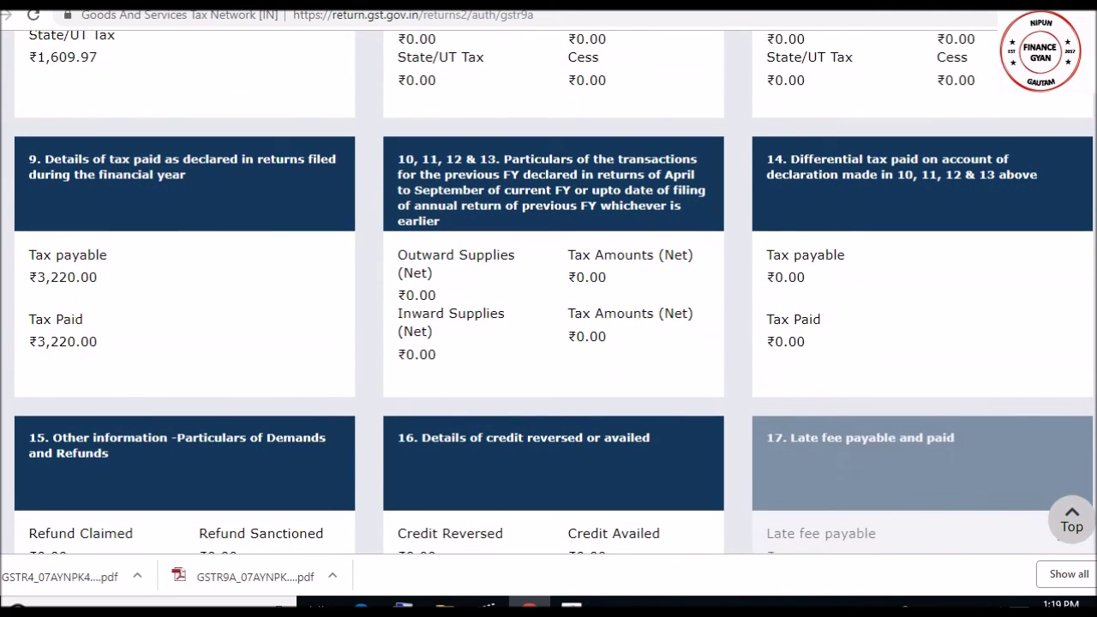
- Read the steps to file the GSTR-9A return and check the preview, compute liabilities and filing options below them
scroll(549, 343, down, 4)
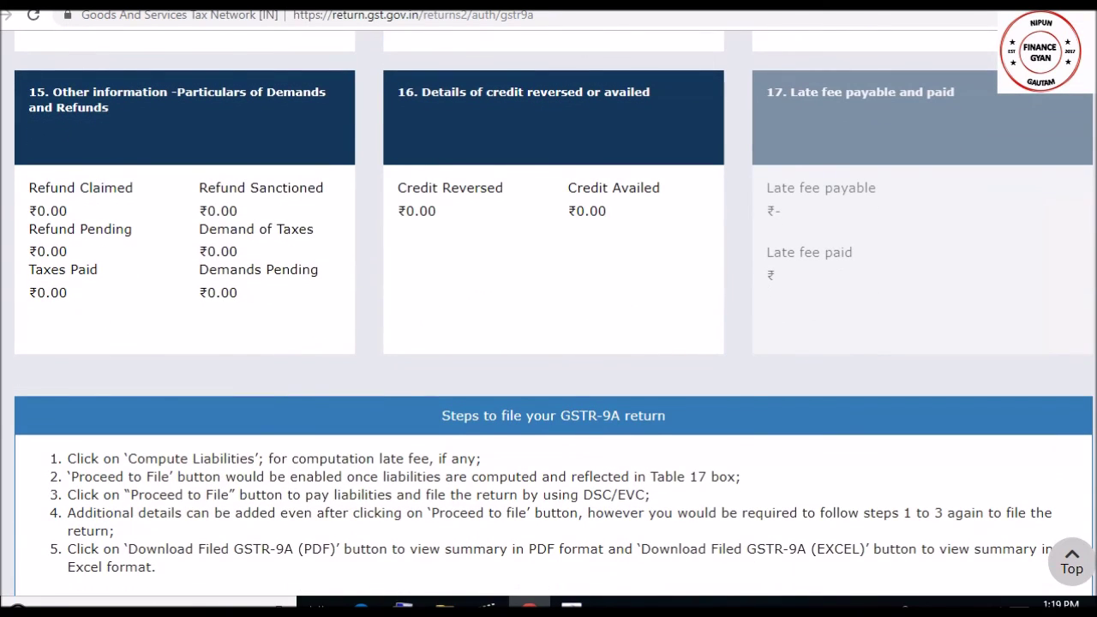
scroll(548, 343, down, 1)
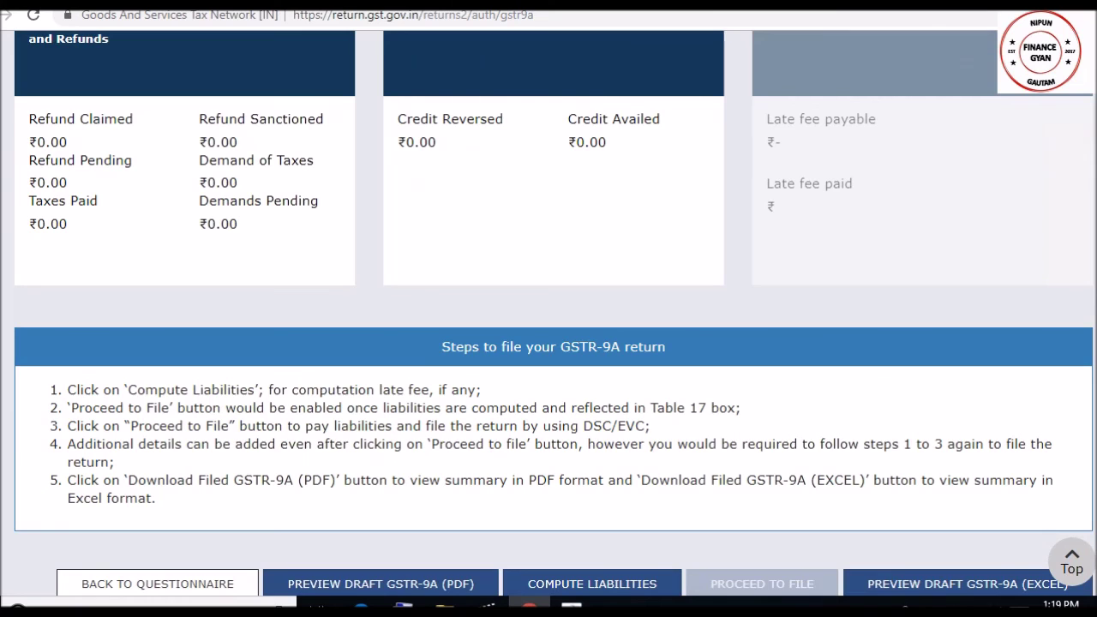
scroll(548, 343, down, 1)
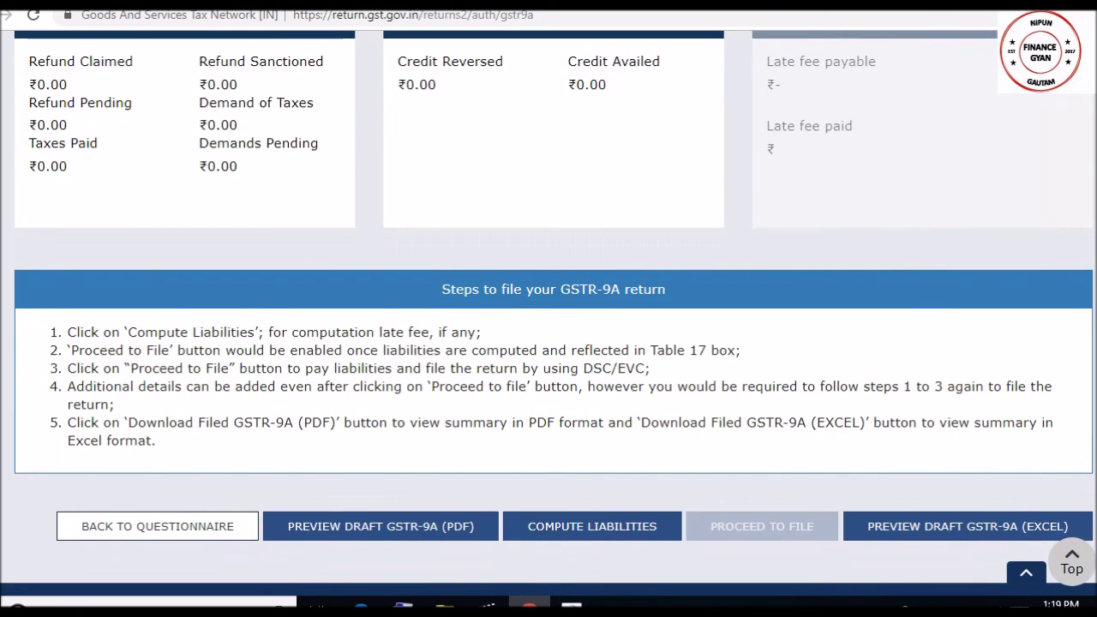
scroll(549, 343, down, 1)
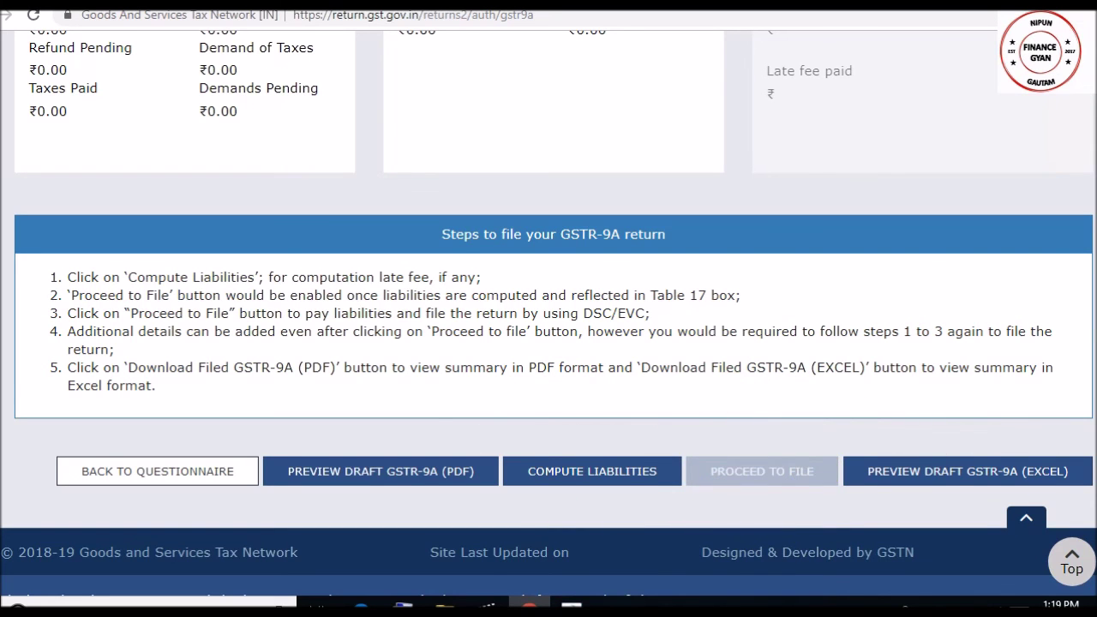
- Return to the composition period and aggregate turnover fields in items 4 and 5 of the GSTR-9A dashboard
scroll(549, 309, up, 10)
scroll(549, 309, up, 5)
scroll(549, 308, down, 1)
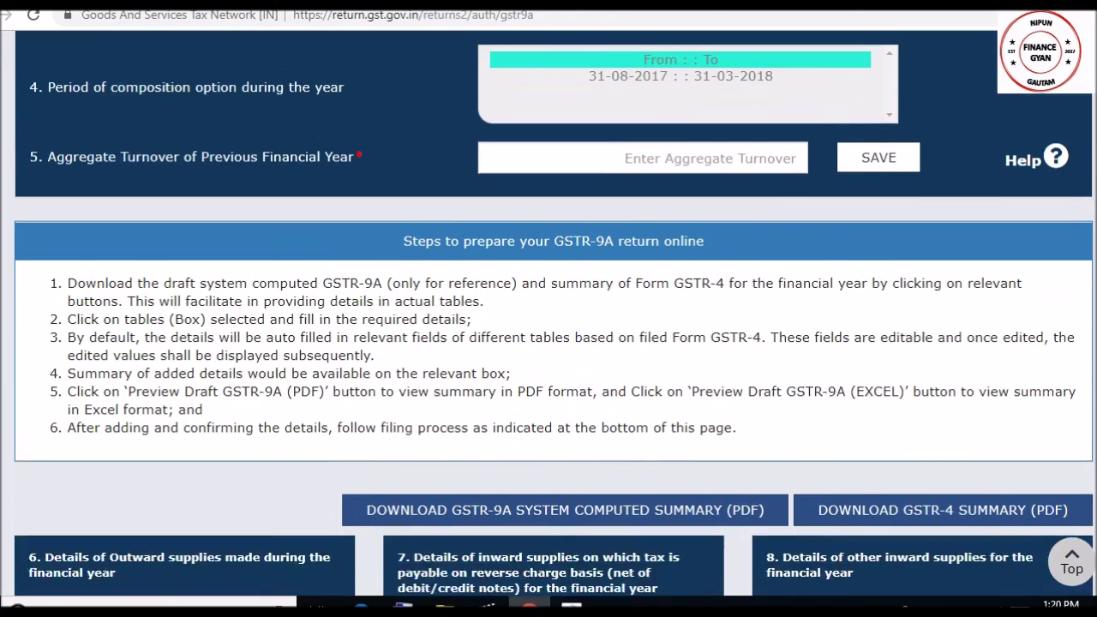
scroll(549, 309, up, 3)
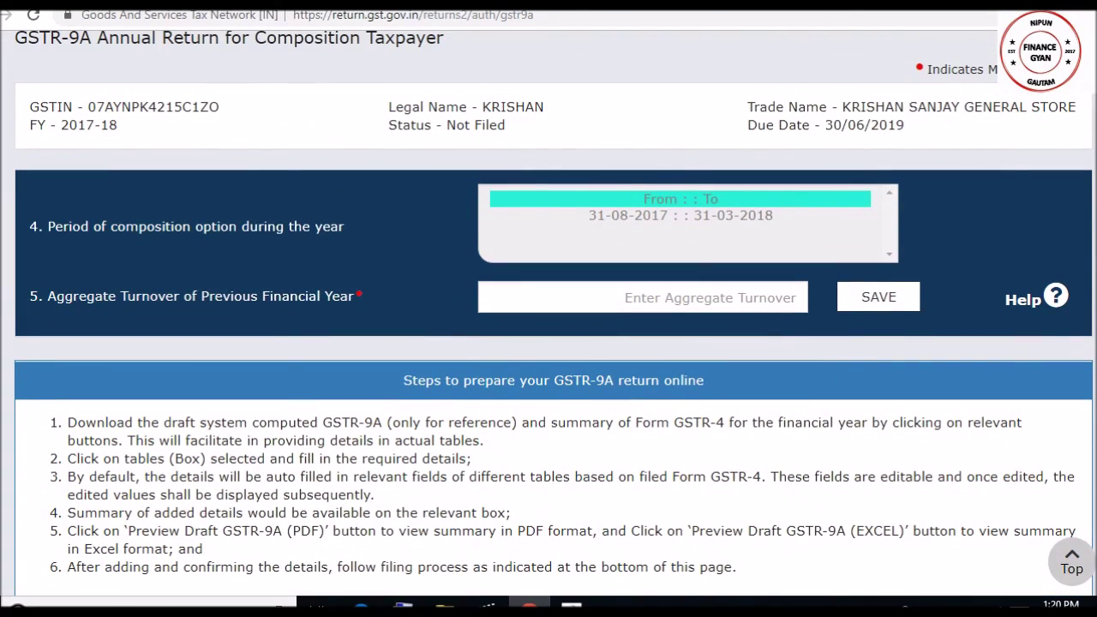